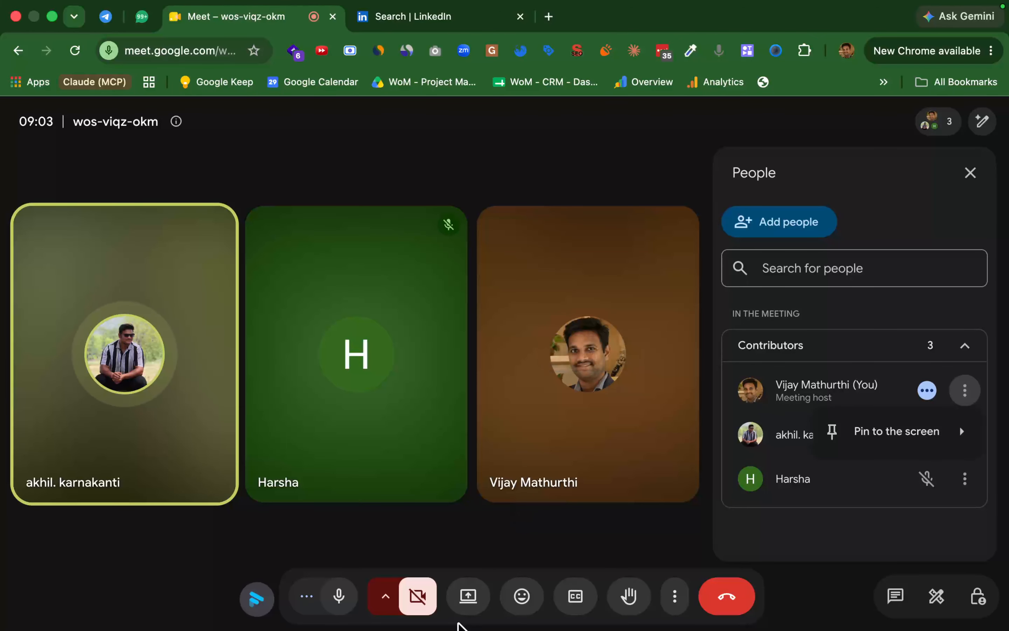
# - Present the entire screen to the participants of the Google Meet call
pyautogui.click(463, 610)
pyautogui.click(652, 142)
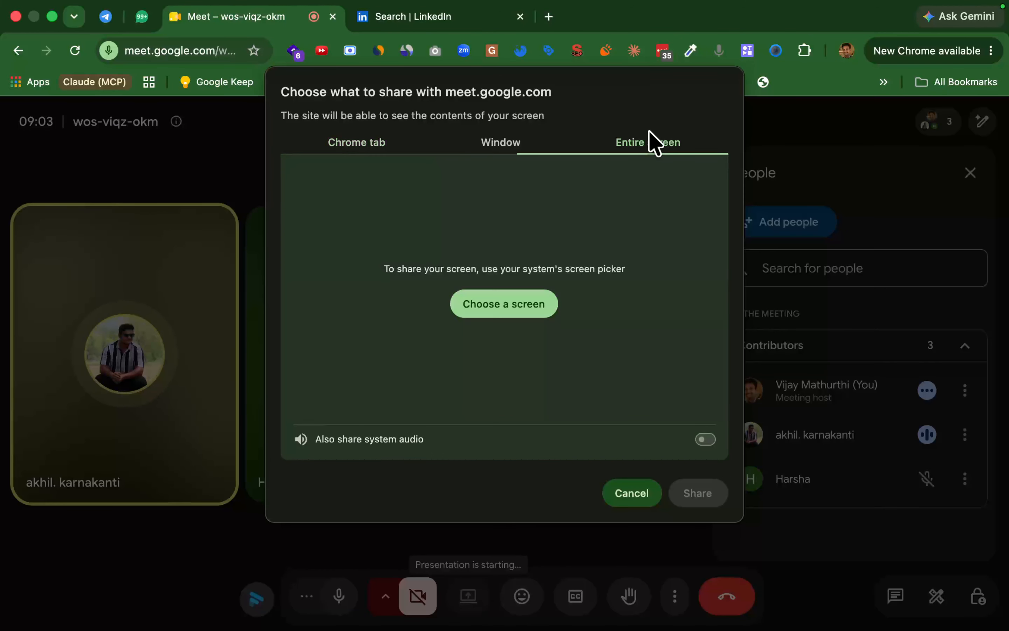
pyautogui.click(503, 307)
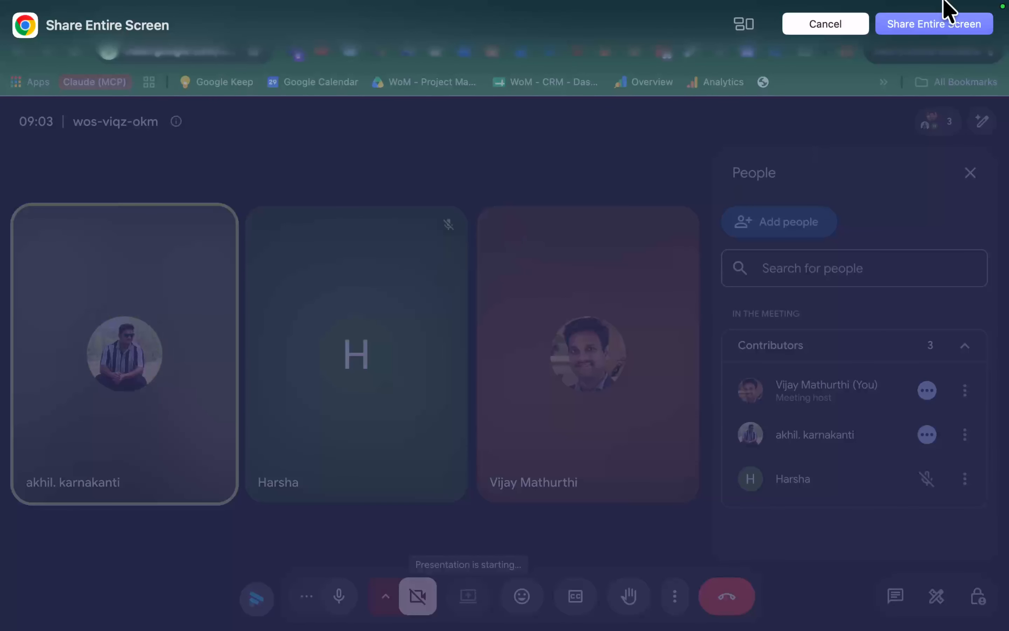
pyautogui.click(915, 26)
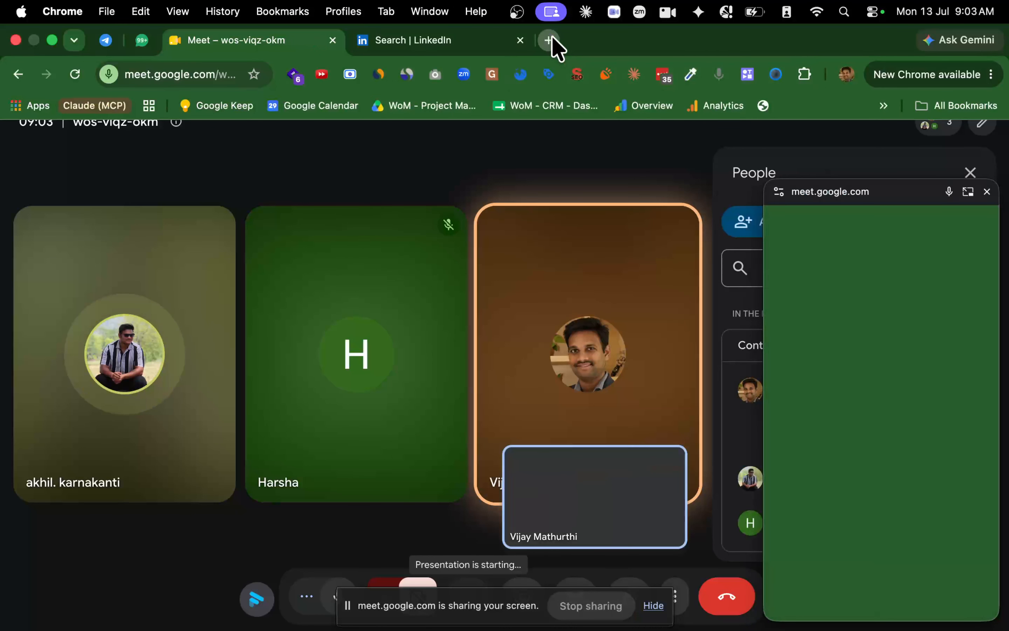
# - Open claude.ai in a new browser tab
pyautogui.click(552, 35)
pyautogui.write('claude.ai')
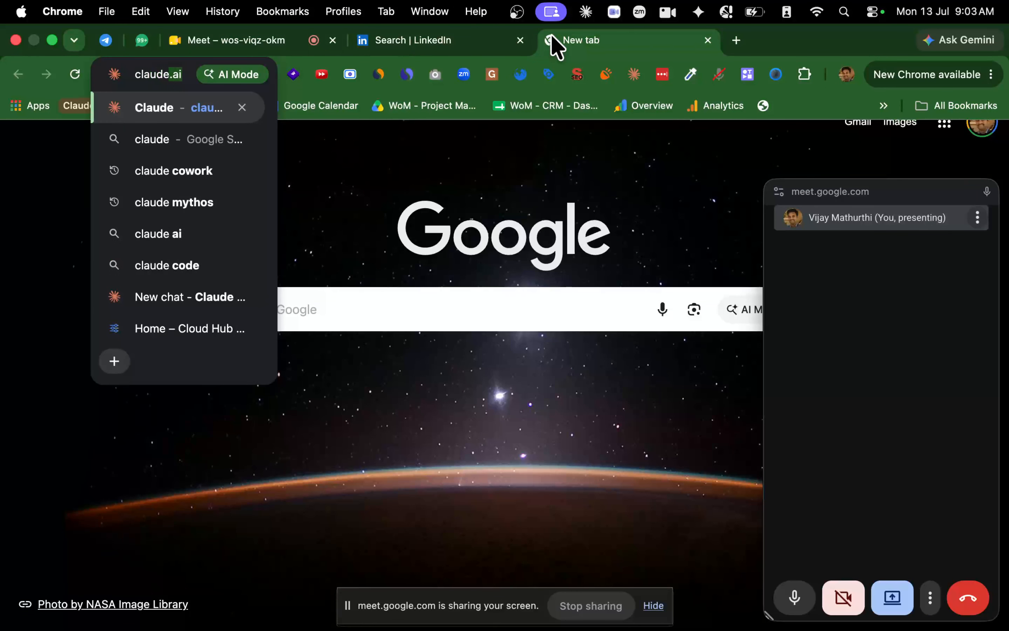
pyautogui.press('Return')
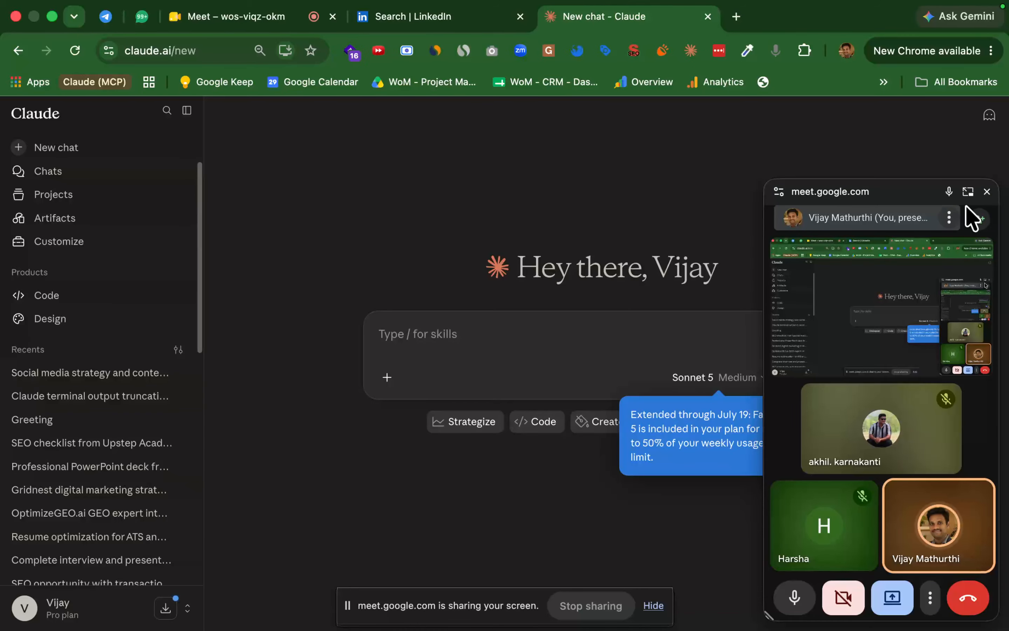
# - Admit the guest waiting to join the Google Meet call, and return to the new Claude chat
pyautogui.click(966, 193)
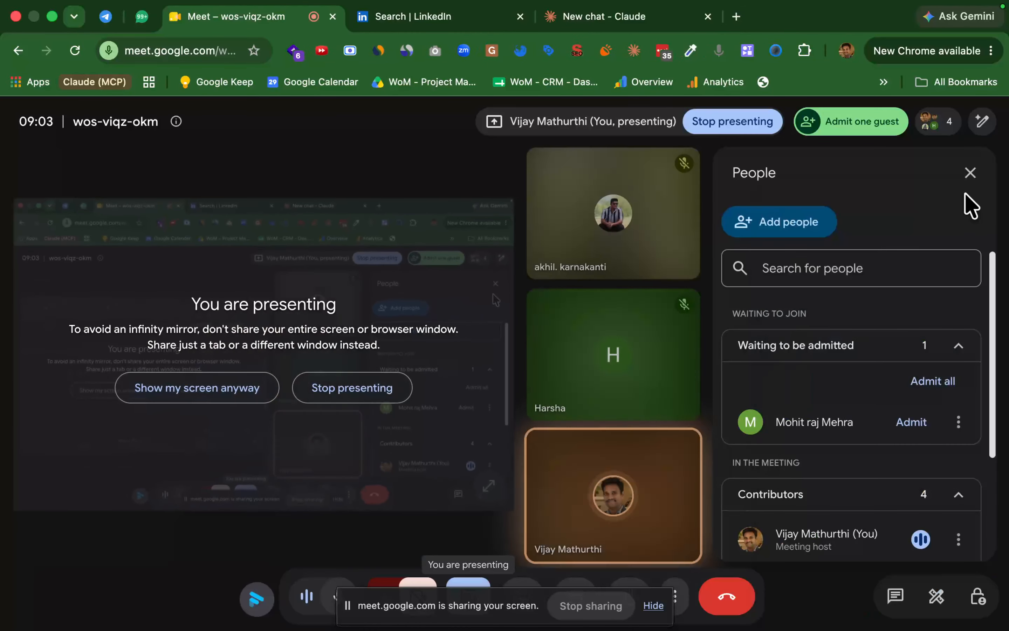
pyautogui.click(909, 422)
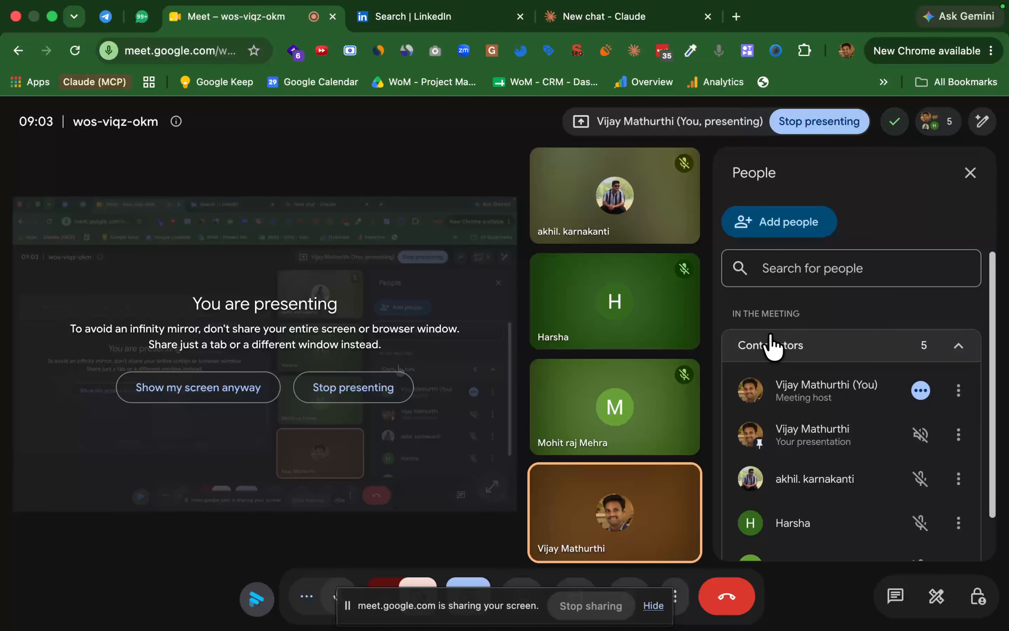
pyautogui.click(621, 23)
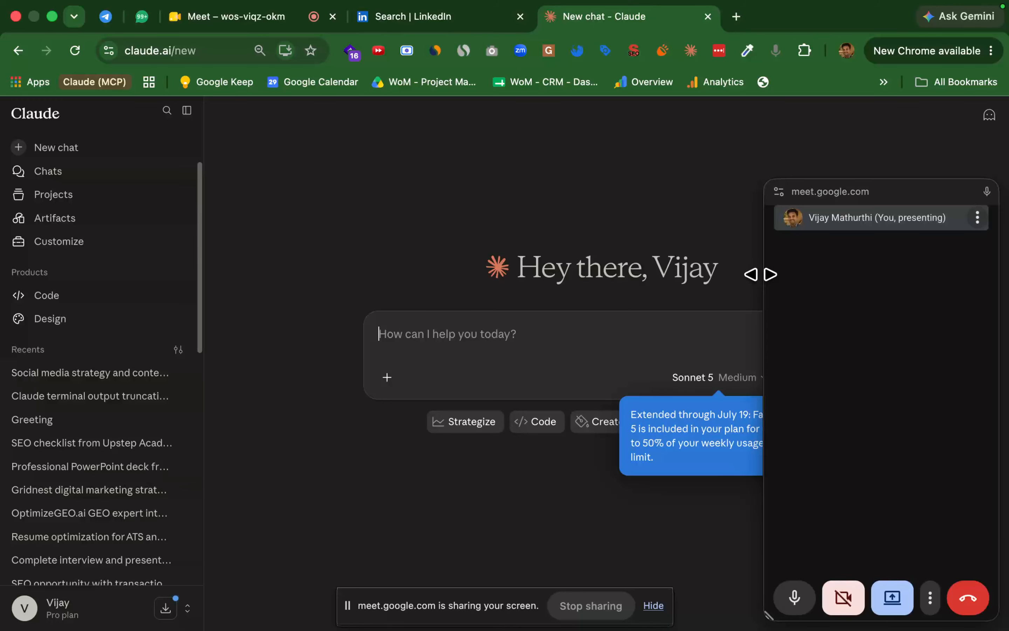
# - Begin the chat prompt with "I want to target urban women to turn into my voters"
pyautogui.write('Woj')
pyautogui.press('BackSpace')
pyautogui.write('m')
pyautogui.press('BackSpace')
pyautogui.press('BackSpace')
pyautogui.press('BackSpace')
pyautogui.write('I want to')
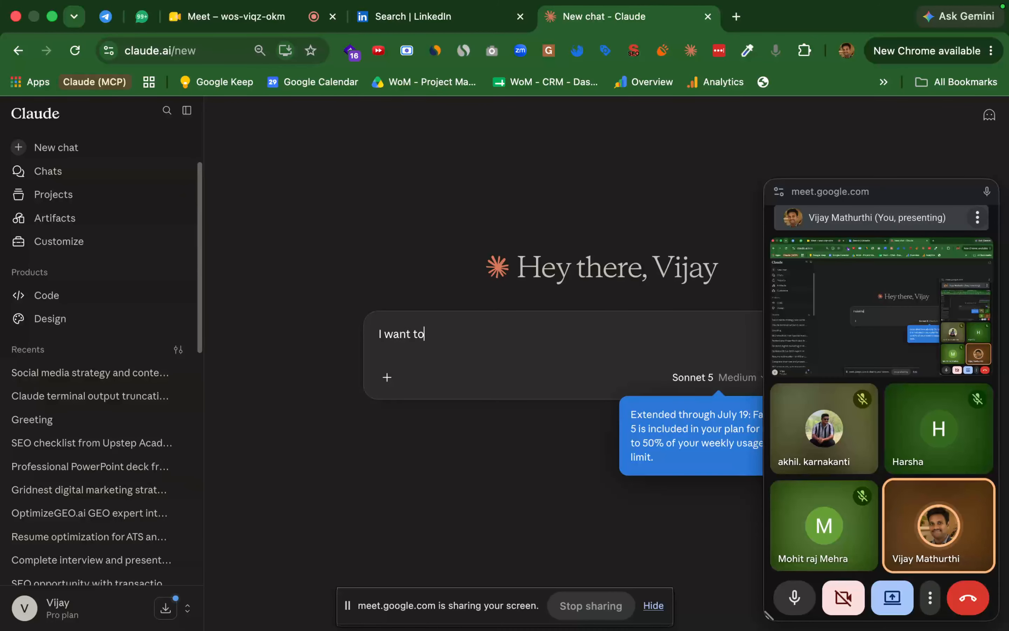
pyautogui.write(' target urban wo')
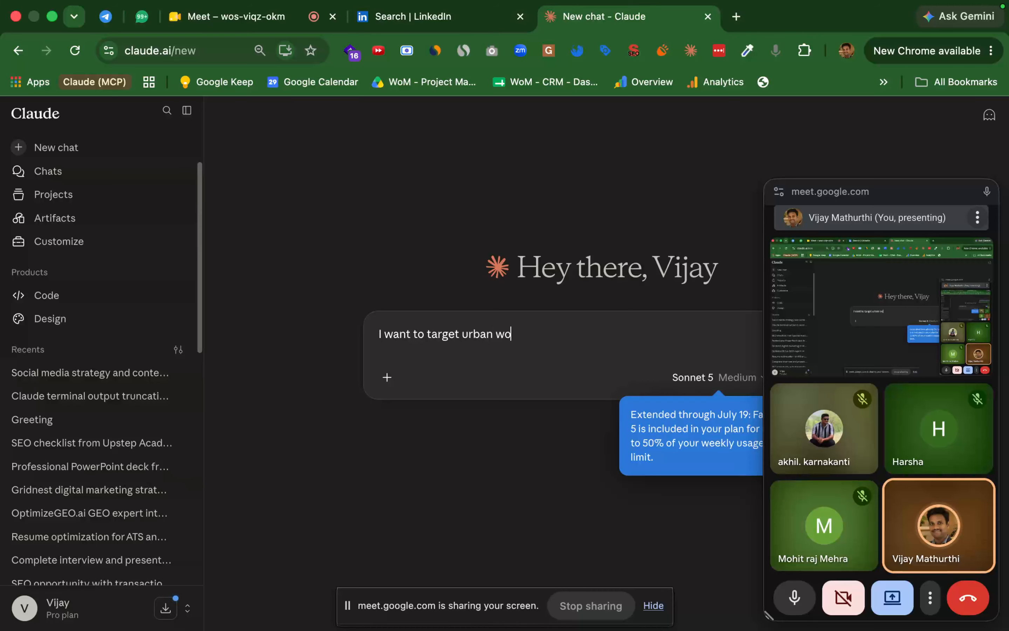
pyautogui.write('men')
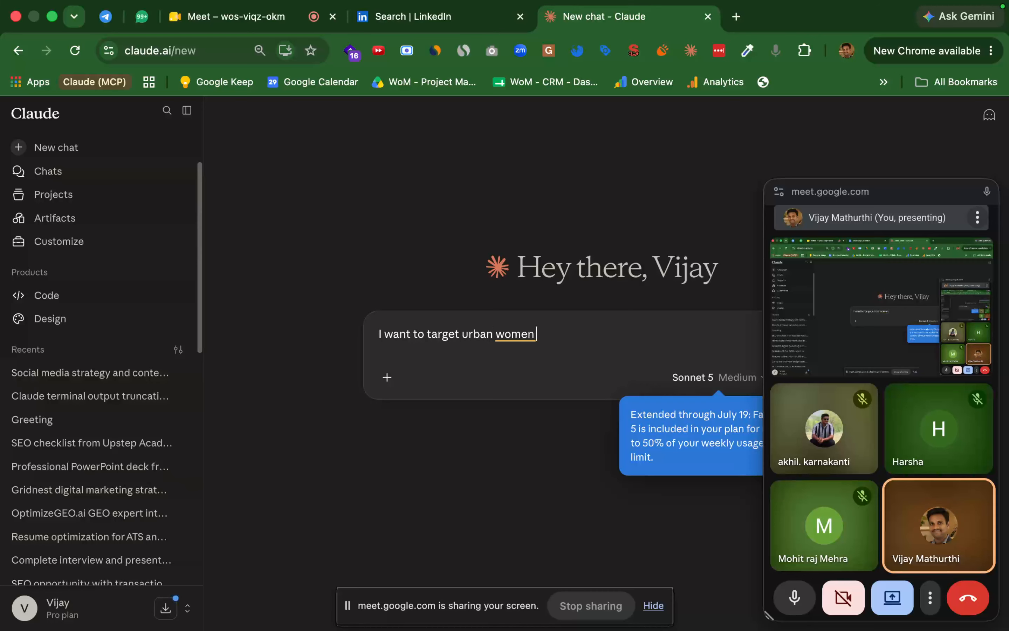
pyautogui.write(' who are')
pyautogui.write('c')
pyautogui.press('BackSpace')
pyautogui.write('turn into m')
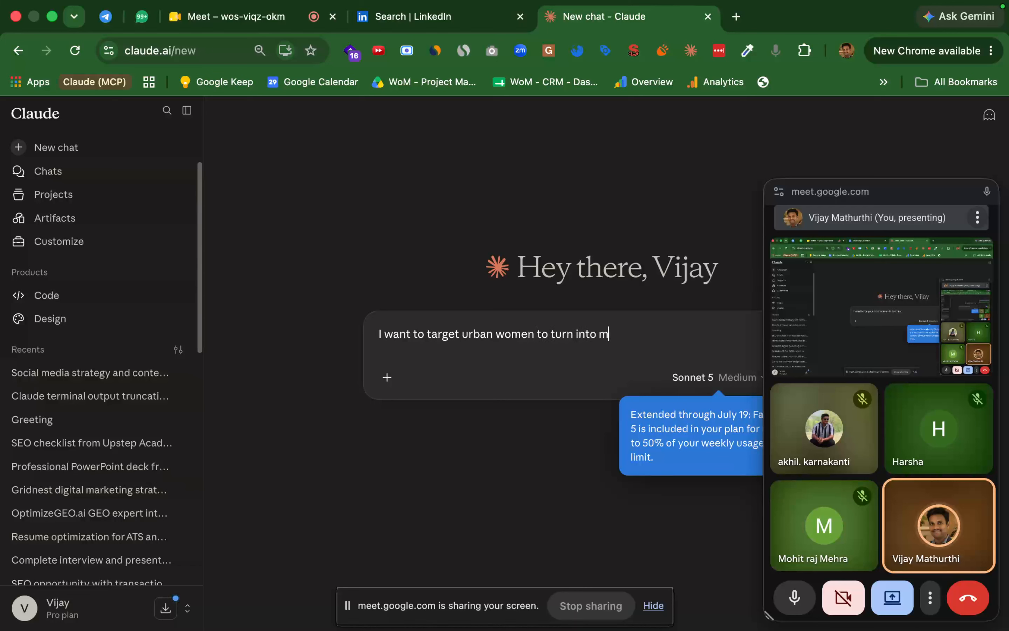
pyautogui.write('y vote')
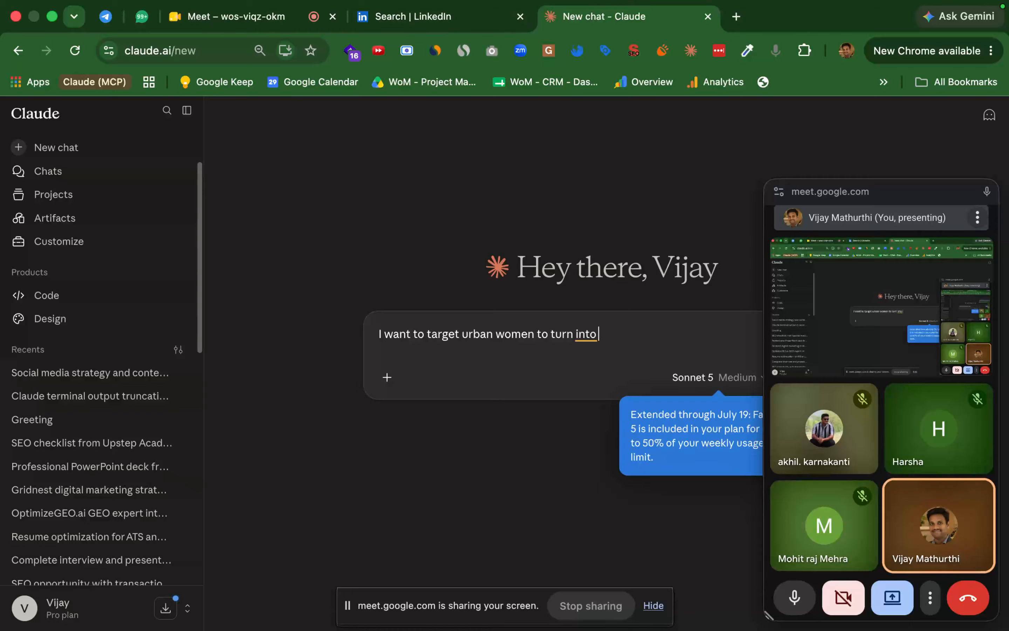
pyautogui.write('y')
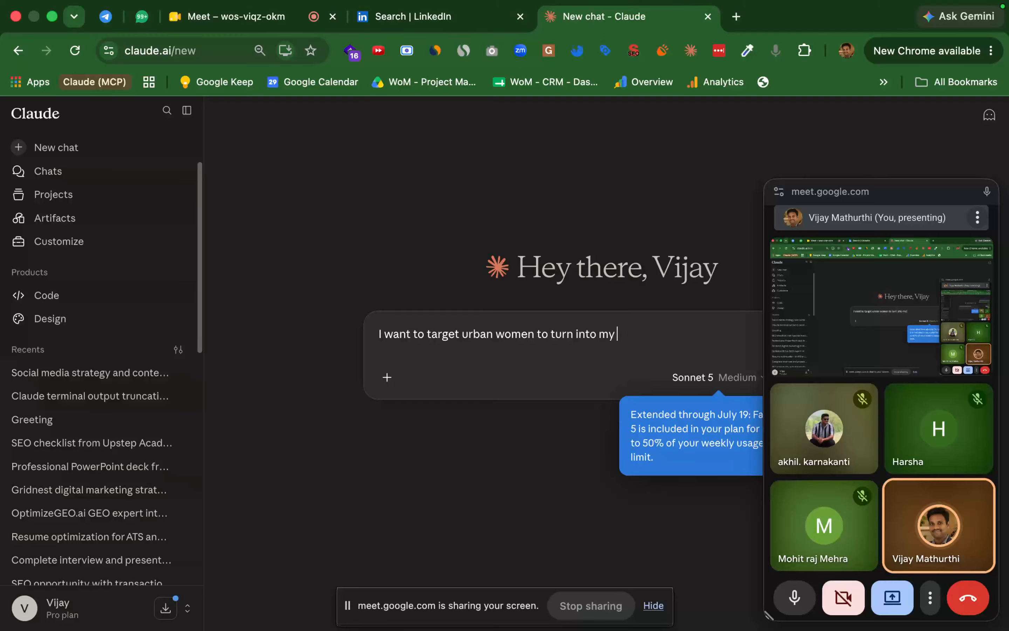
pyautogui.write(' voters')
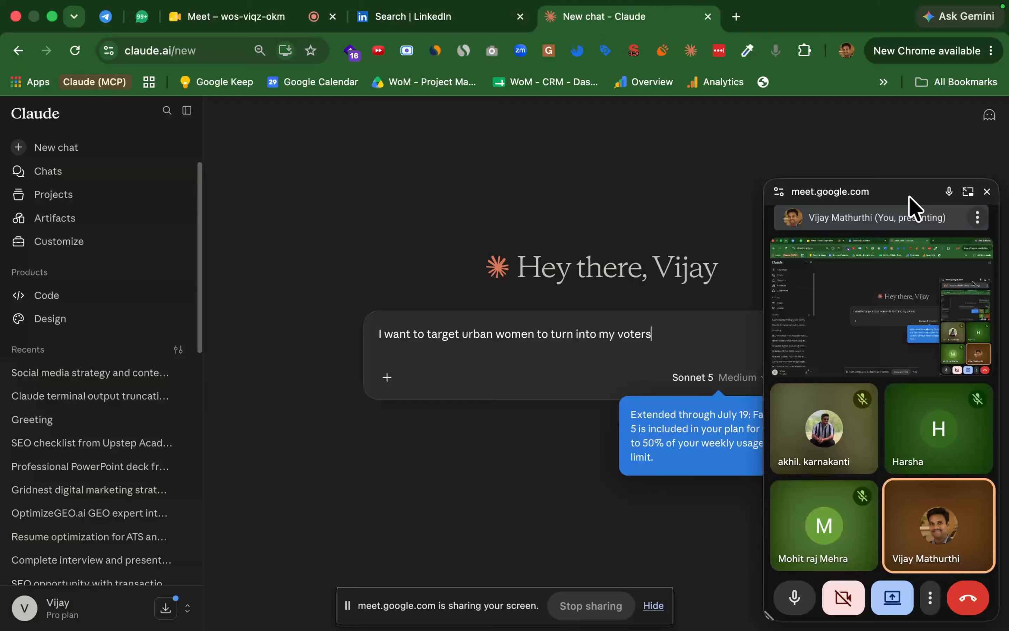
# - Move the floating meeting window clear of the prompt, append ", so give me detailed buyer persona for the same" and send the prompt
pyautogui.moveTo(908, 199); pyautogui.dragTo(874, 401)
pyautogui.click(712, 351)
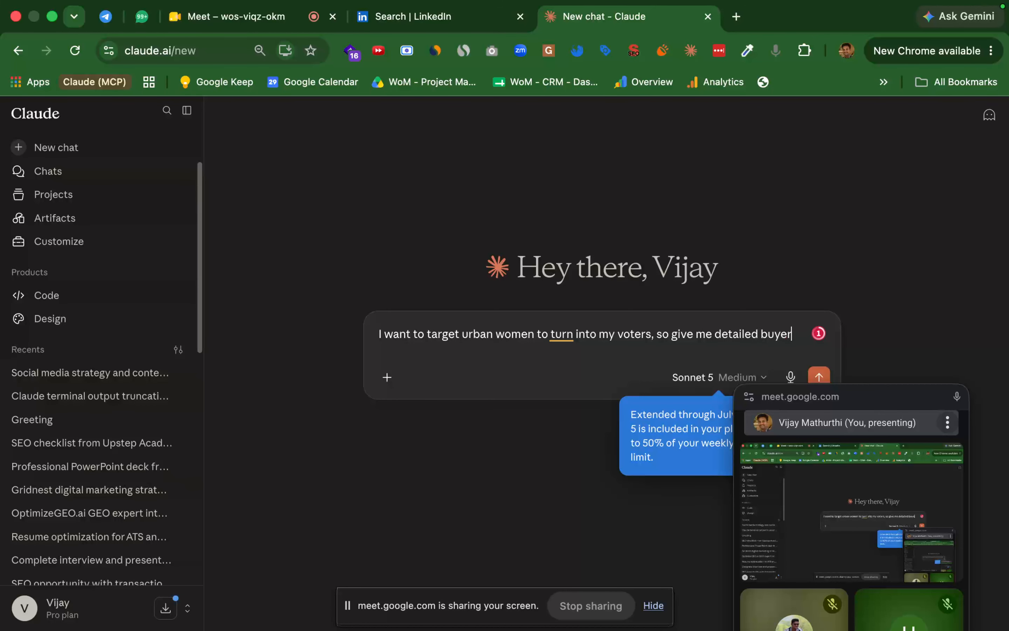
pyautogui.write('na for the same')
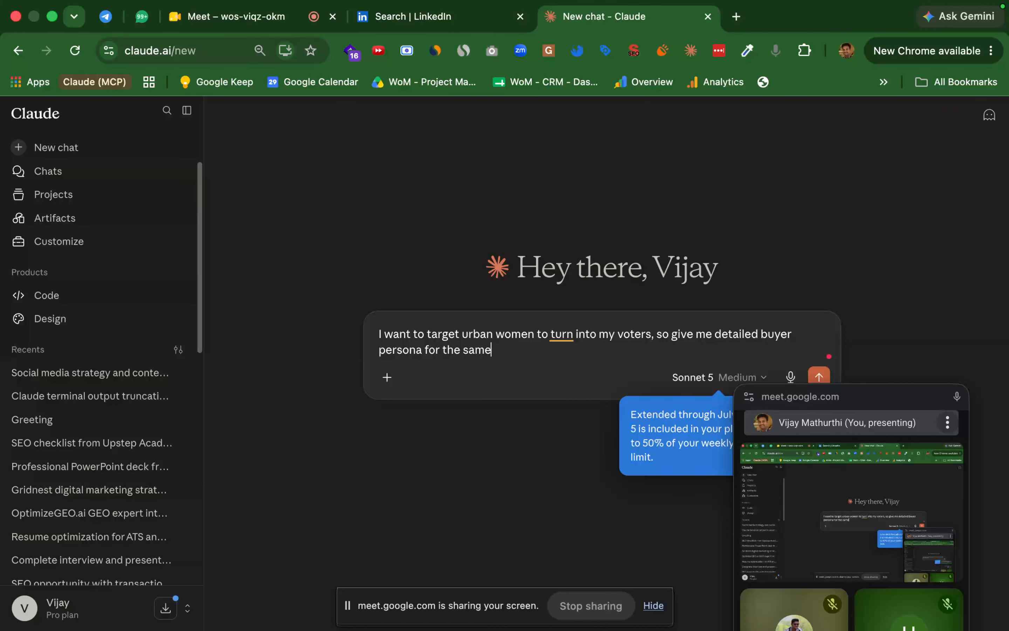
pyautogui.press('Return')
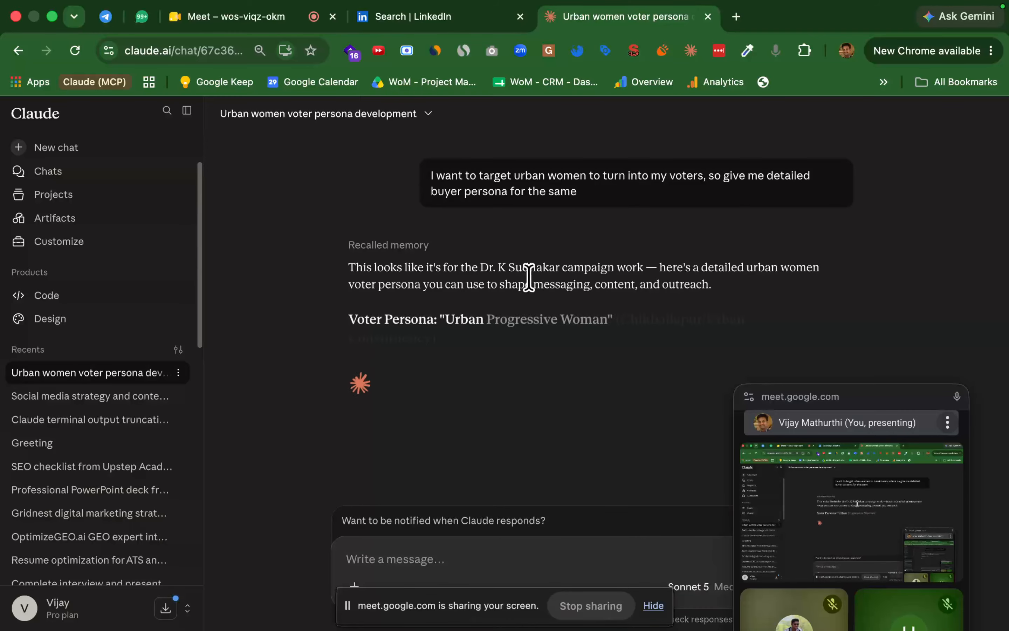
# - Read the introduction of the reply and the voter persona heading, highlighting the passages for the call participants
pyautogui.moveTo(346, 269); pyautogui.dragTo(663, 310)
pyautogui.click(599, 307)
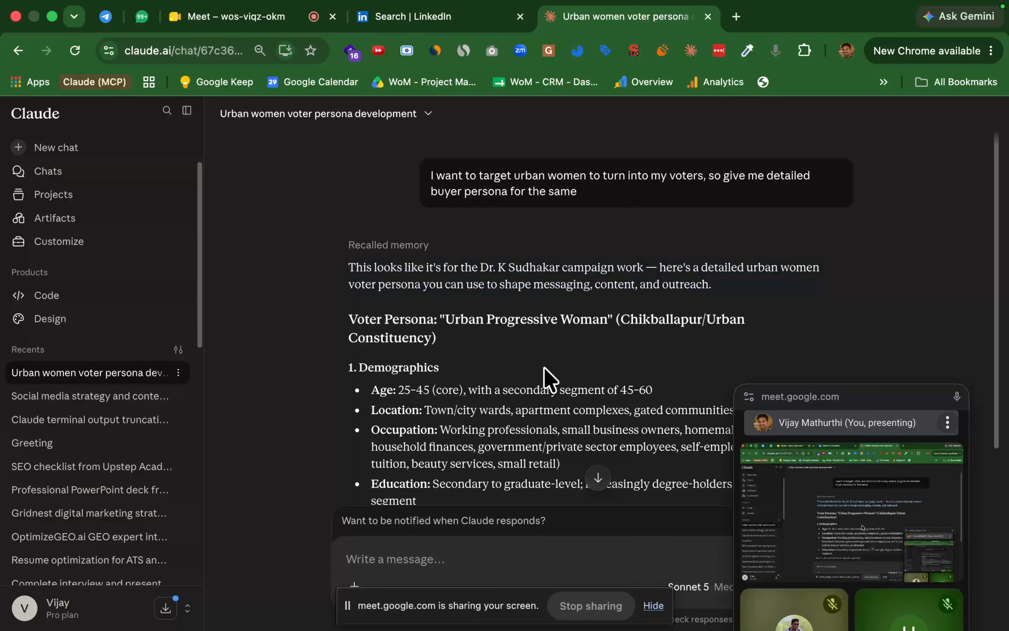
pyautogui.moveTo(527, 319); pyautogui.dragTo(562, 582)
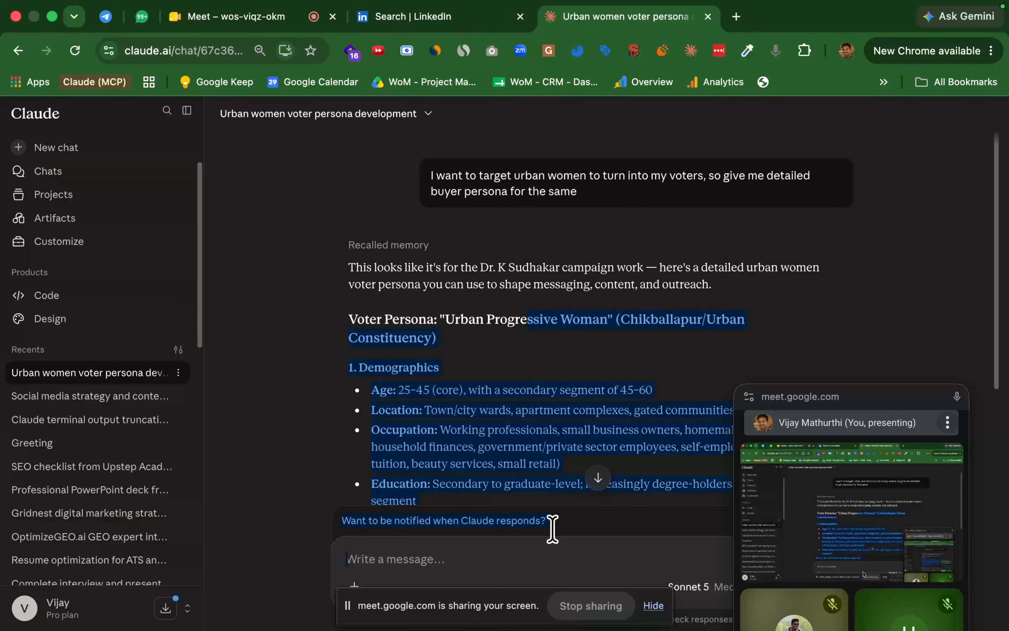
pyautogui.click(567, 341)
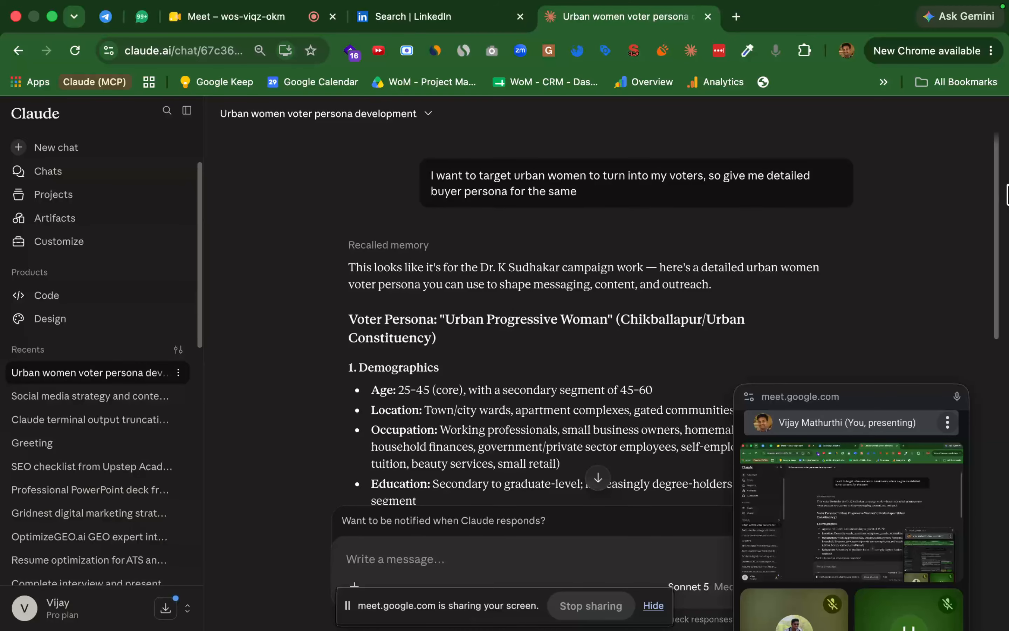
# - Examine the Demographics section of the persona, highlighting the age, occupation, education and income entries
pyautogui.scroll(-3, 998, 217)
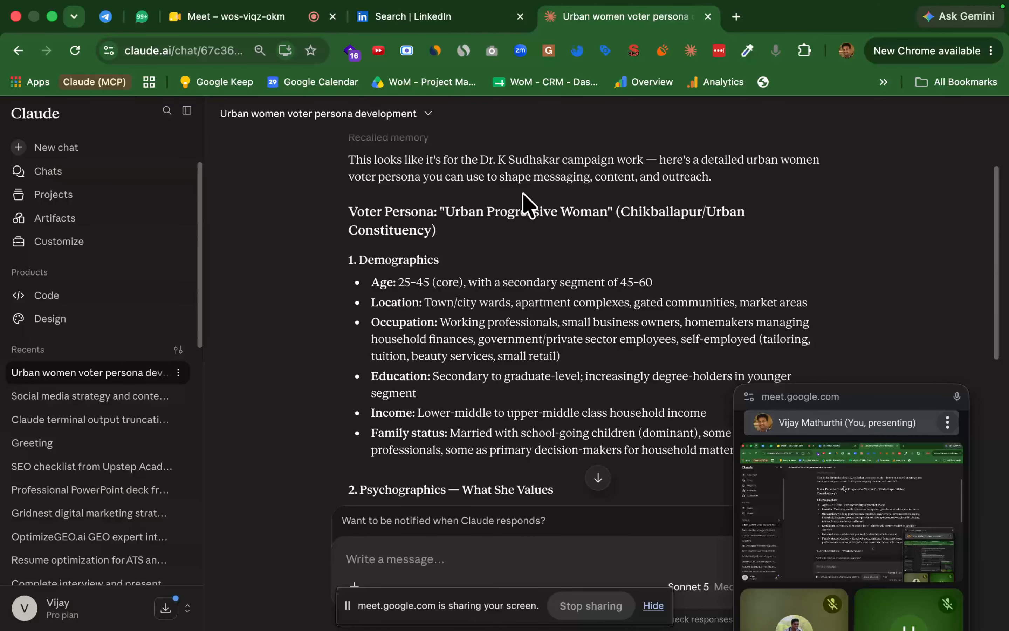
pyautogui.moveTo(371, 282); pyautogui.dragTo(514, 282)
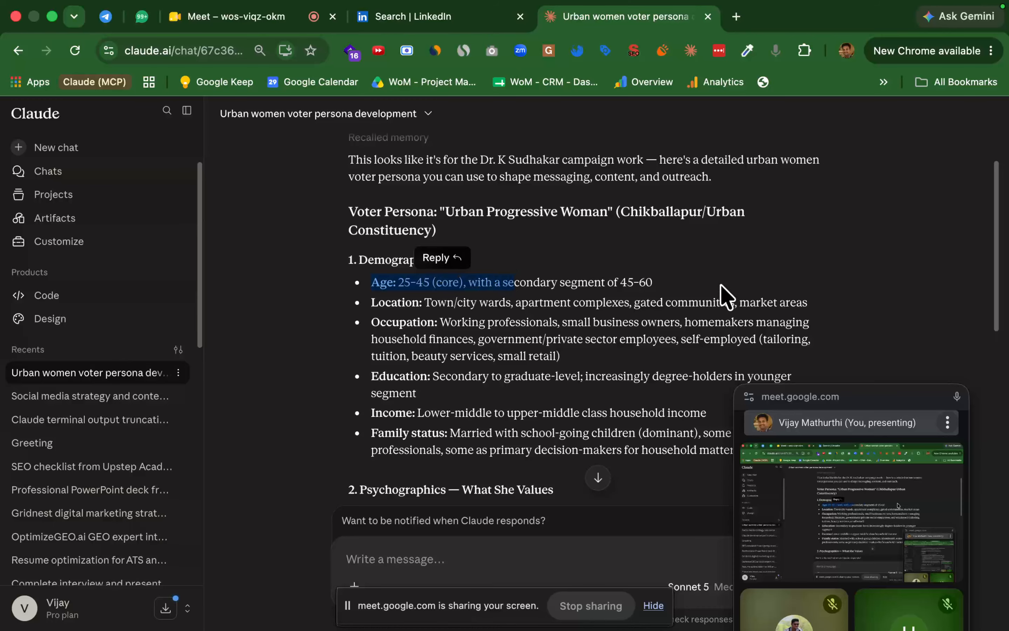
pyautogui.click(596, 278)
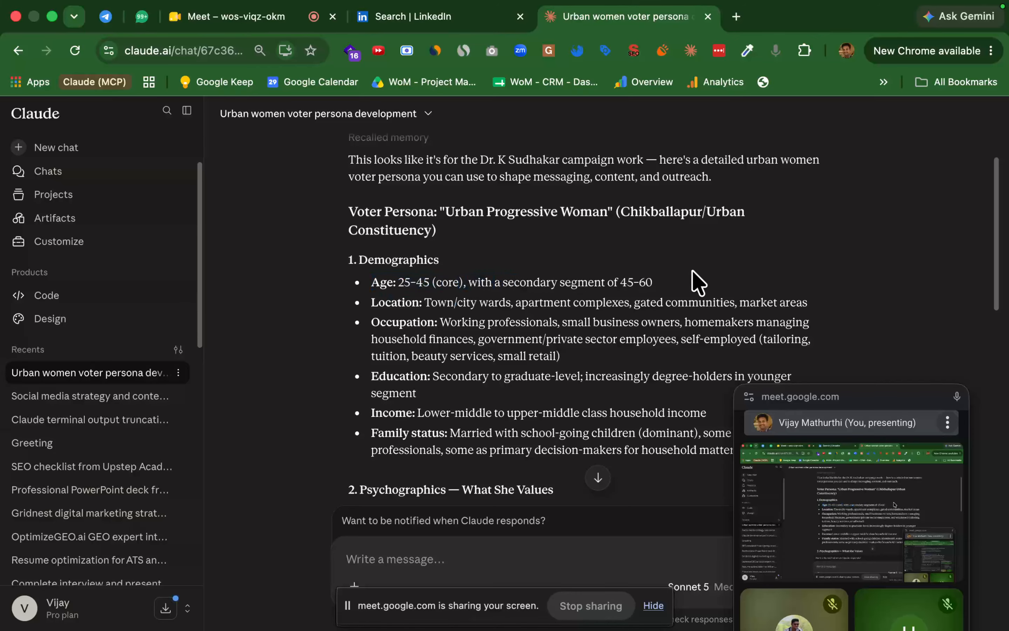
pyautogui.moveTo(399, 324); pyautogui.dragTo(699, 302)
pyautogui.moveTo(437, 322); pyautogui.dragTo(486, 325)
pyautogui.click(500, 339)
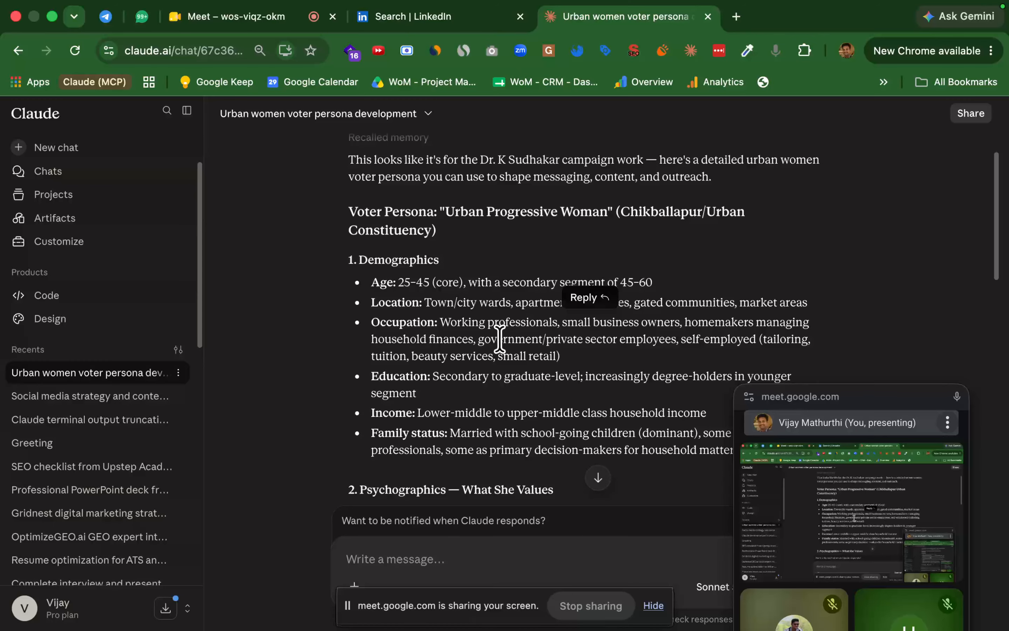
pyautogui.doubleClick(711, 325)
pyautogui.click(484, 413)
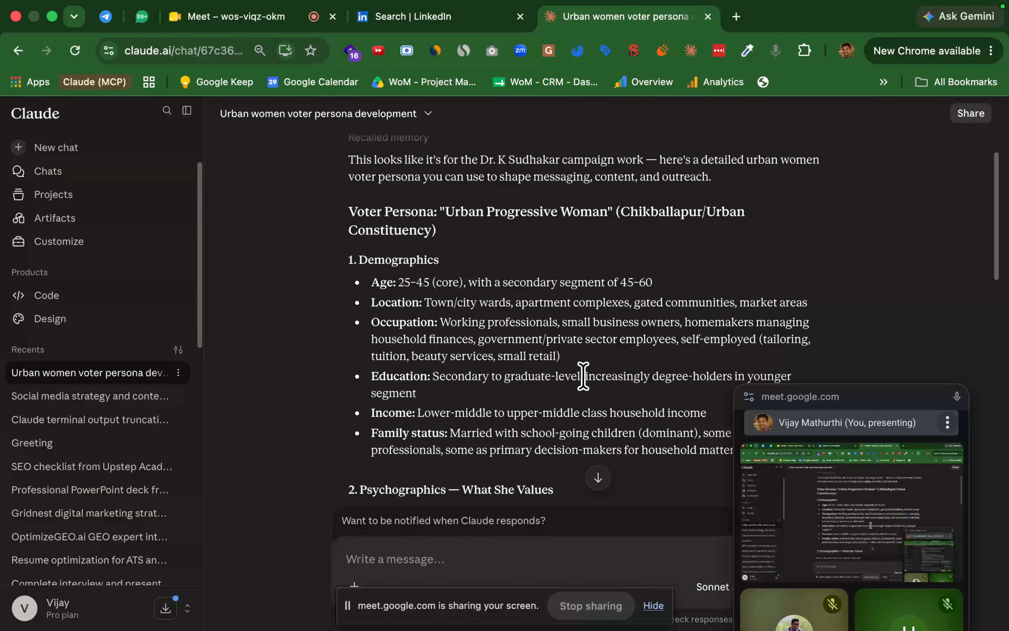
pyautogui.moveTo(502, 376); pyautogui.dragTo(604, 396)
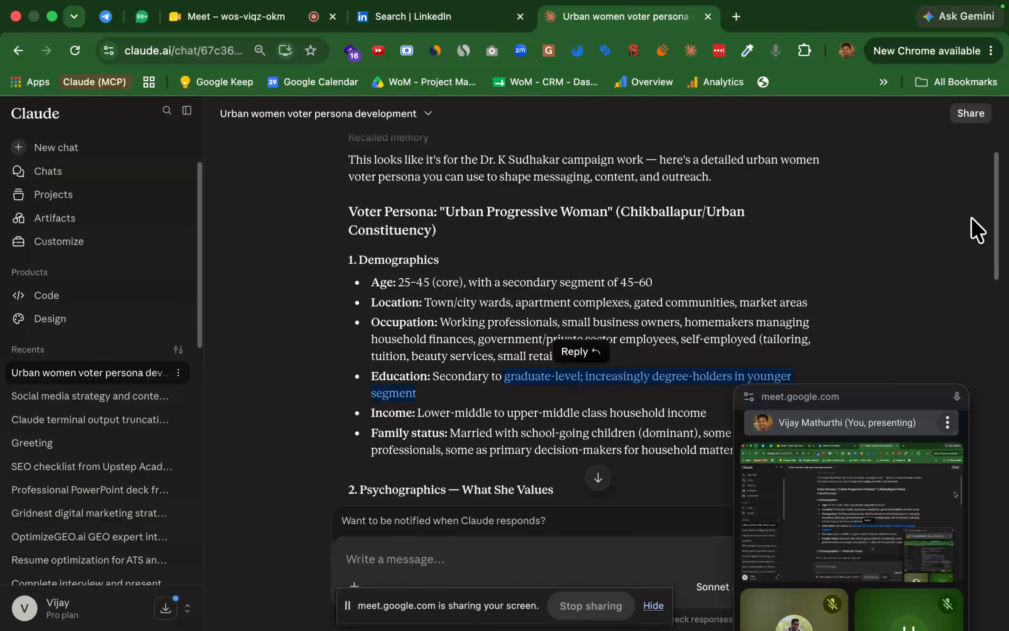
pyautogui.moveTo(994, 200); pyautogui.dragTo(993, 251)
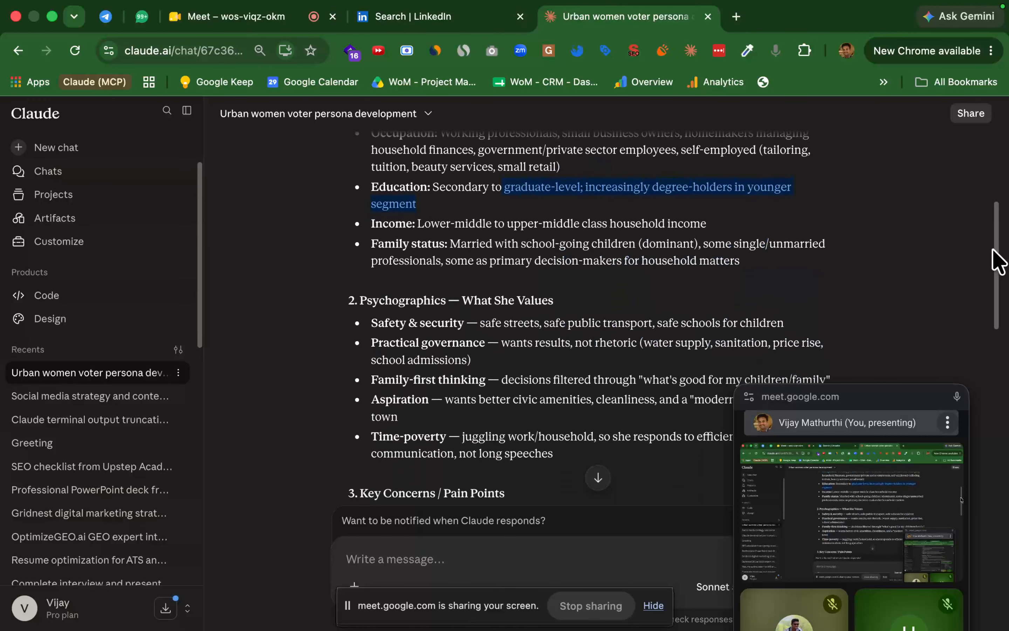
pyautogui.moveTo(417, 223); pyautogui.dragTo(747, 233)
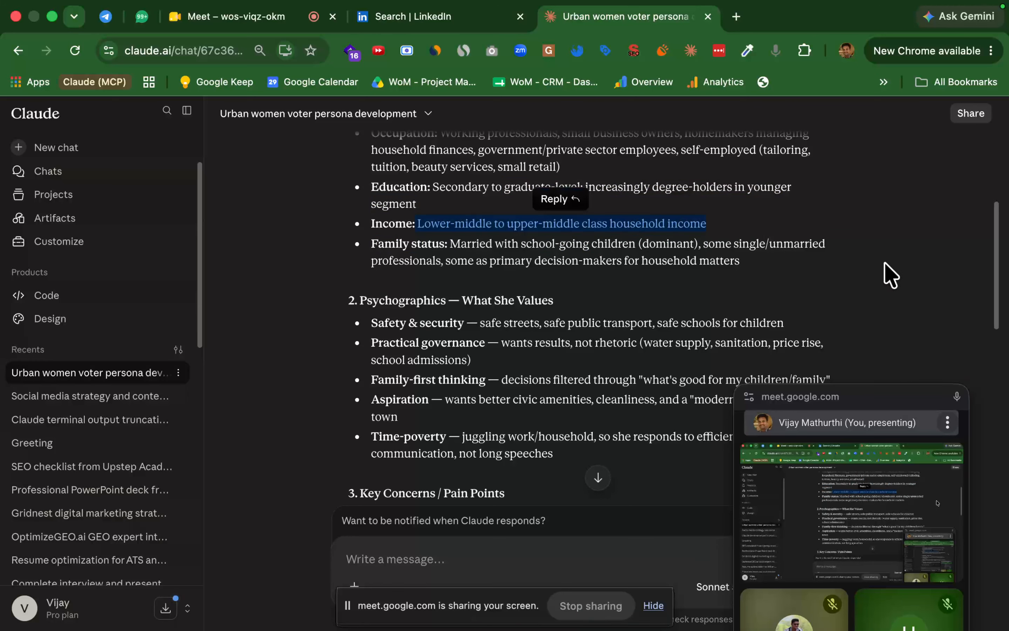
# - Examine the Psychographics section, highlighting the safety, family-first thinking, aspiration and time-poverty points
pyautogui.click(990, 247)
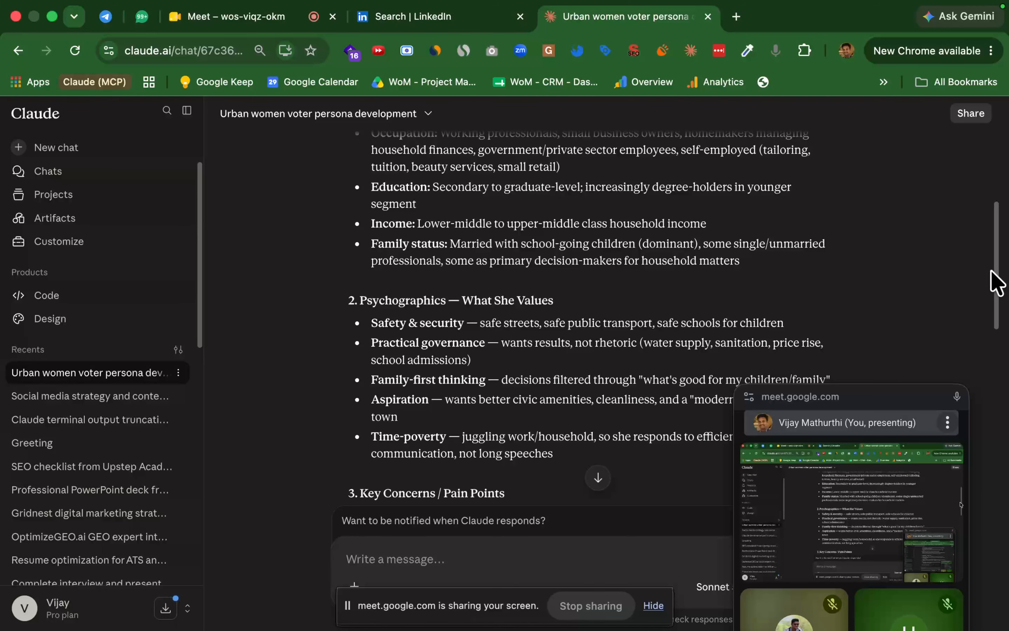
pyautogui.moveTo(998, 279); pyautogui.dragTo(998, 301)
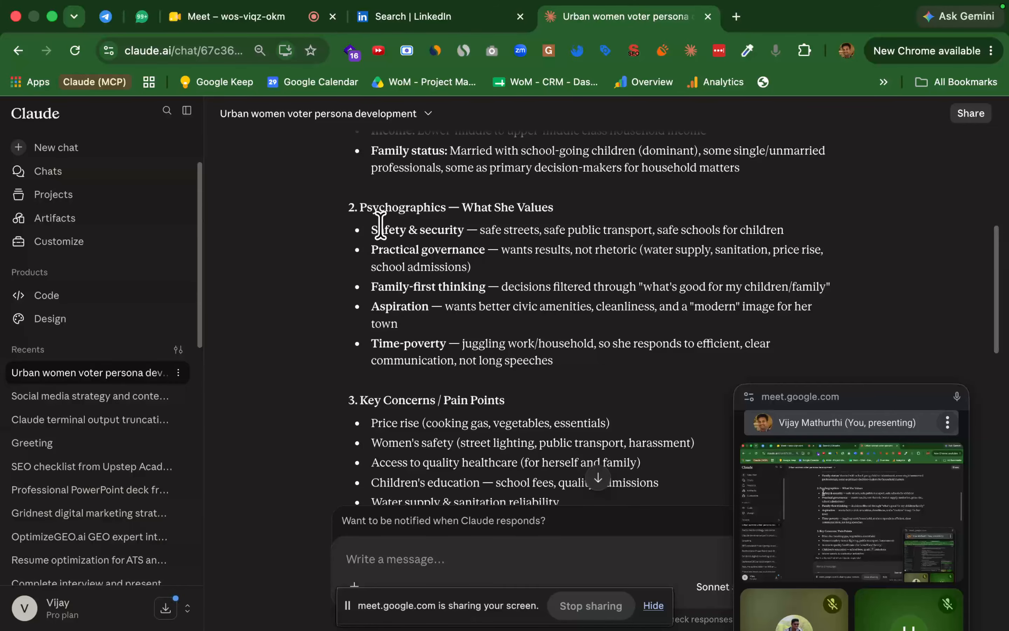
pyautogui.moveTo(383, 230); pyautogui.dragTo(465, 232)
pyautogui.moveTo(549, 230); pyautogui.dragTo(719, 230)
pyautogui.moveTo(650, 228); pyautogui.dragTo(824, 237)
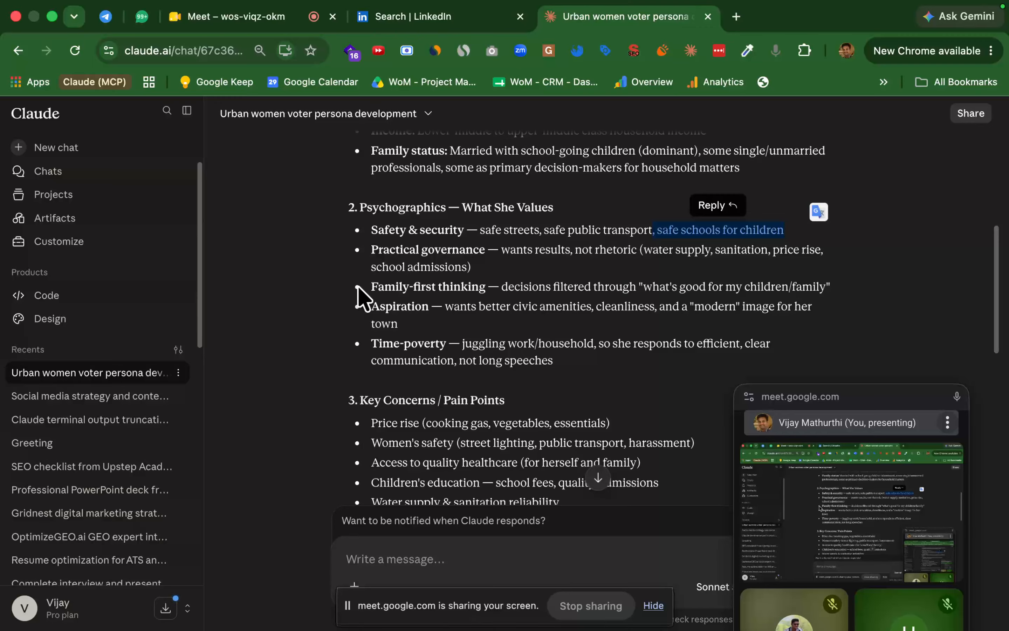
pyautogui.moveTo(370, 287); pyautogui.dragTo(529, 288)
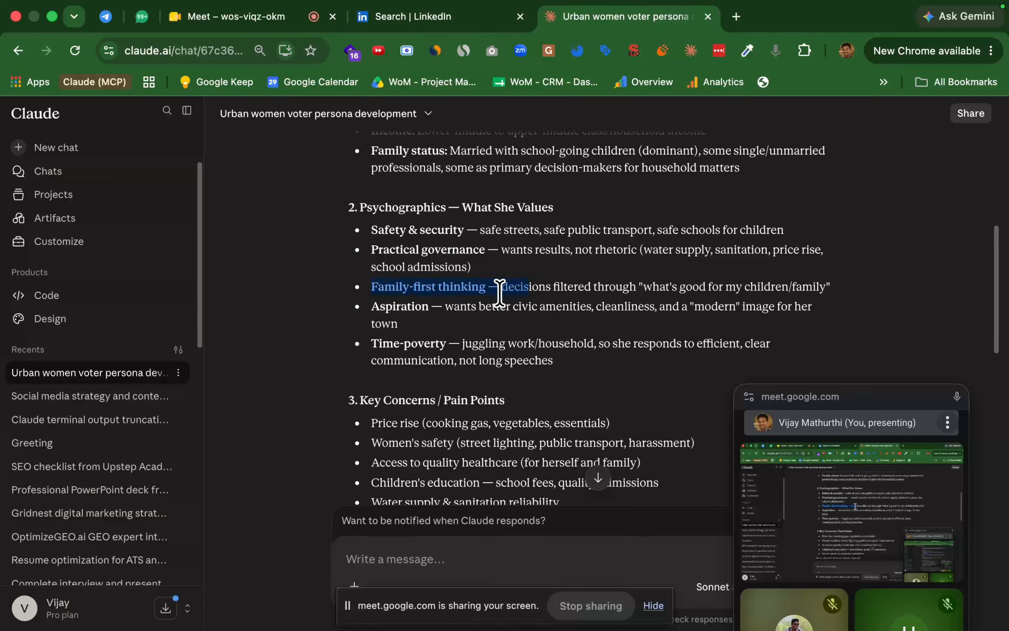
pyautogui.moveTo(374, 303); pyautogui.dragTo(609, 307)
pyautogui.click(578, 309)
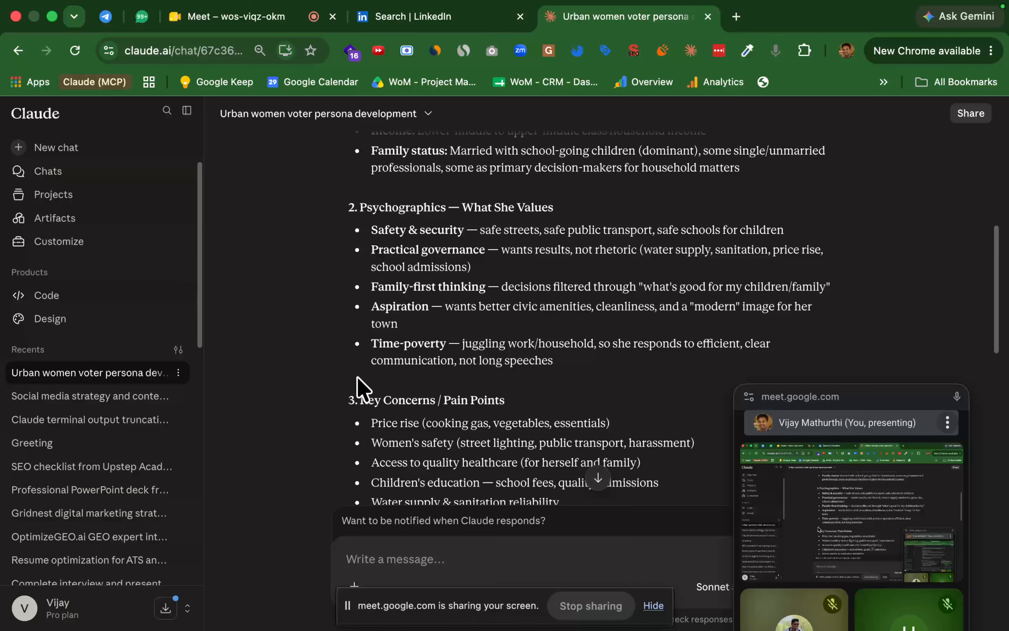
pyautogui.moveTo(370, 343); pyautogui.dragTo(597, 345)
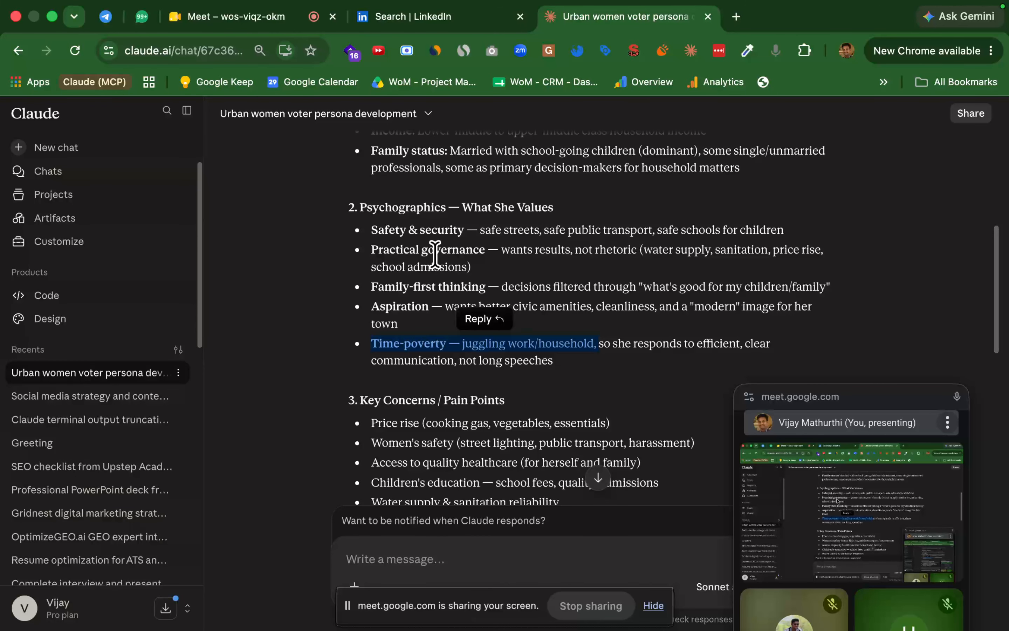
# - Highlight all the Psychographics points, then the Key Concerns / Pain Points list, including the price rise and healthcare entries
pyautogui.moveTo(370, 229); pyautogui.dragTo(584, 362)
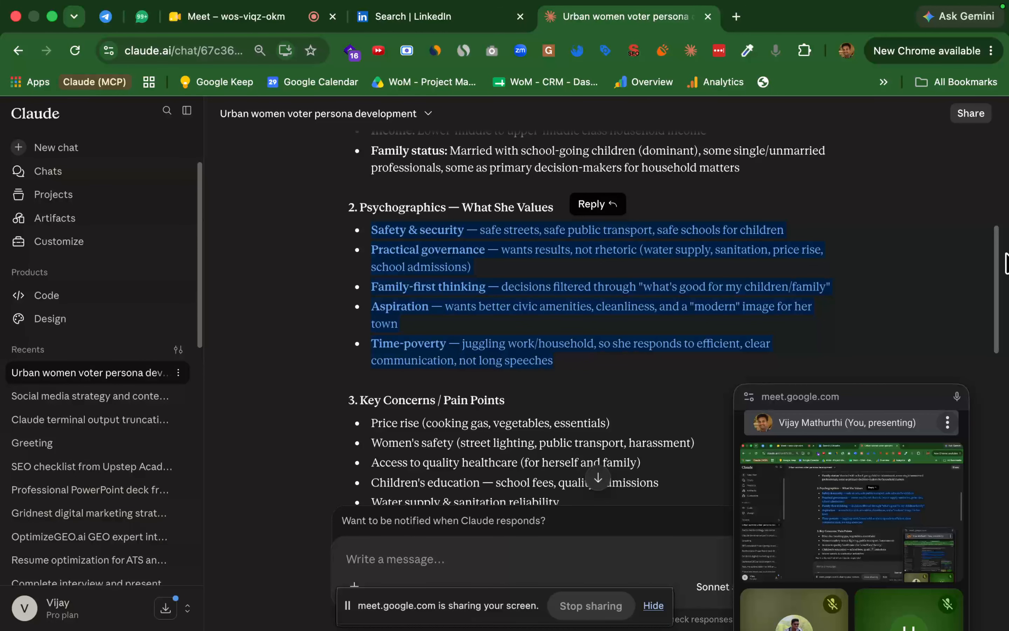
pyautogui.scroll(-5, 999, 263)
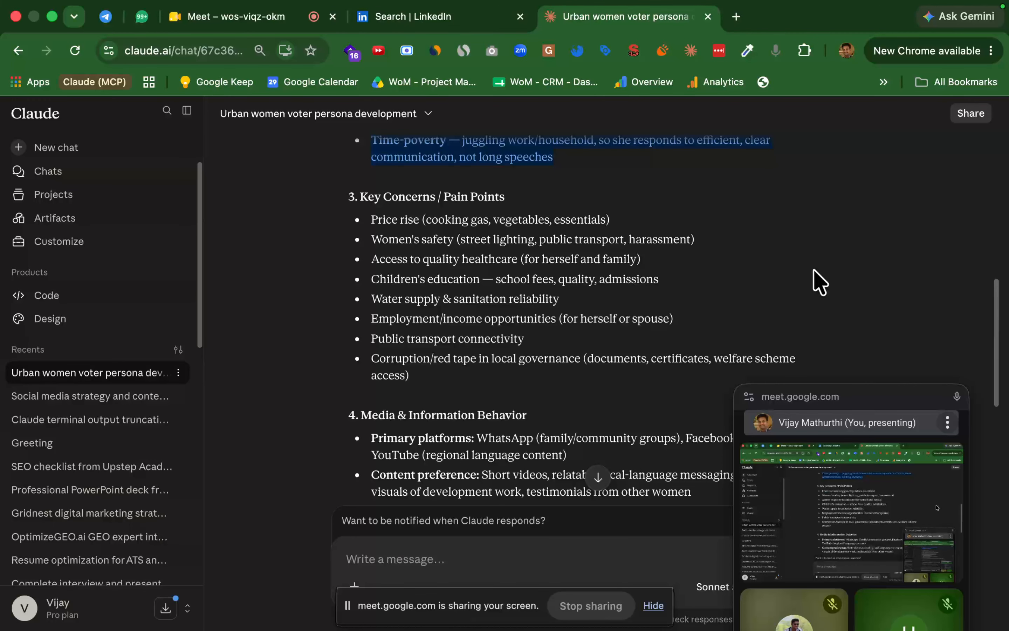
pyautogui.moveTo(365, 198); pyautogui.dragTo(507, 388)
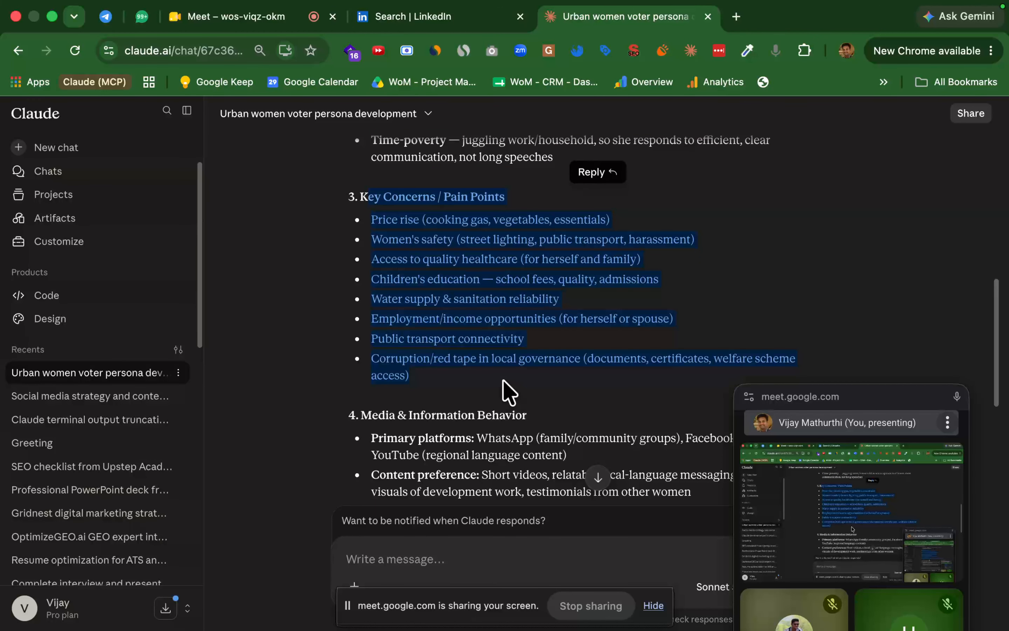
pyautogui.click(509, 388)
pyautogui.moveTo(475, 219); pyautogui.dragTo(604, 220)
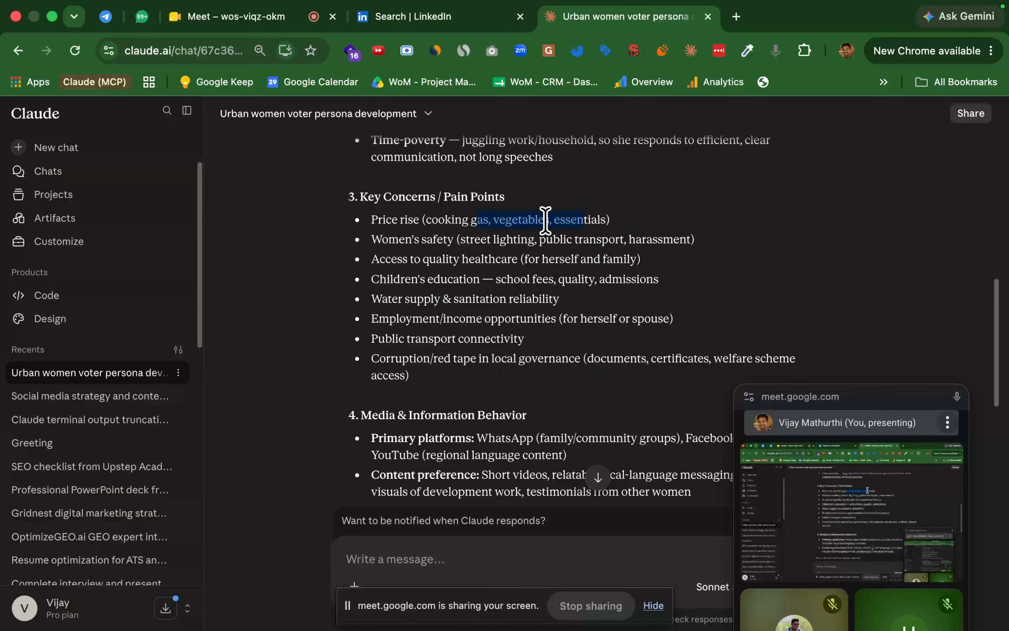
pyautogui.moveTo(489, 259); pyautogui.dragTo(637, 259)
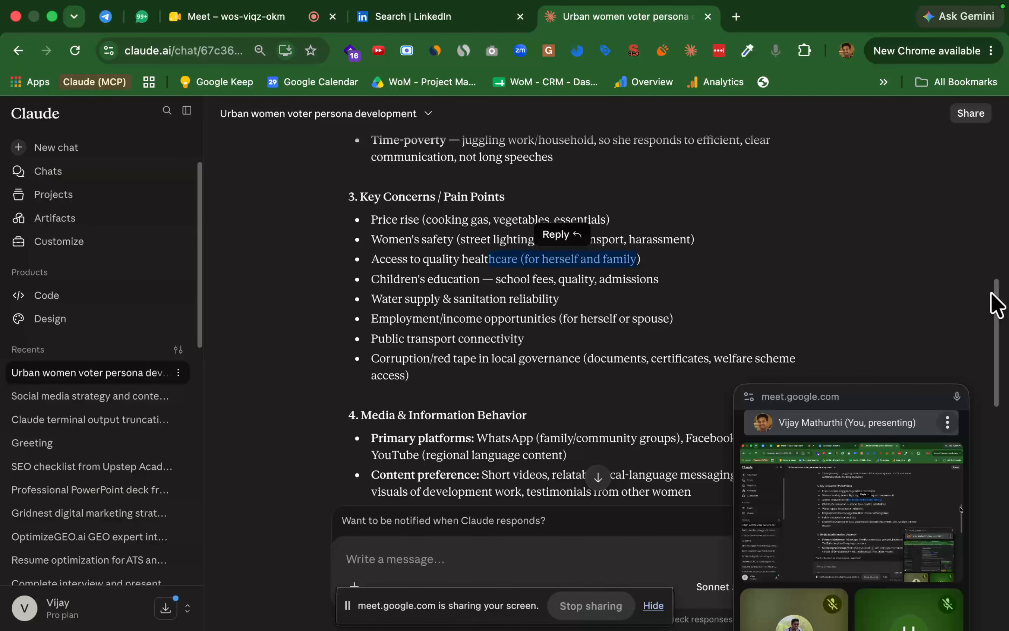
# - Read the Media & Information Behavior, Political Behavior and Messaging Angles sections, then return to the Psychographics section
pyautogui.moveTo(993, 294); pyautogui.dragTo(1005, 372)
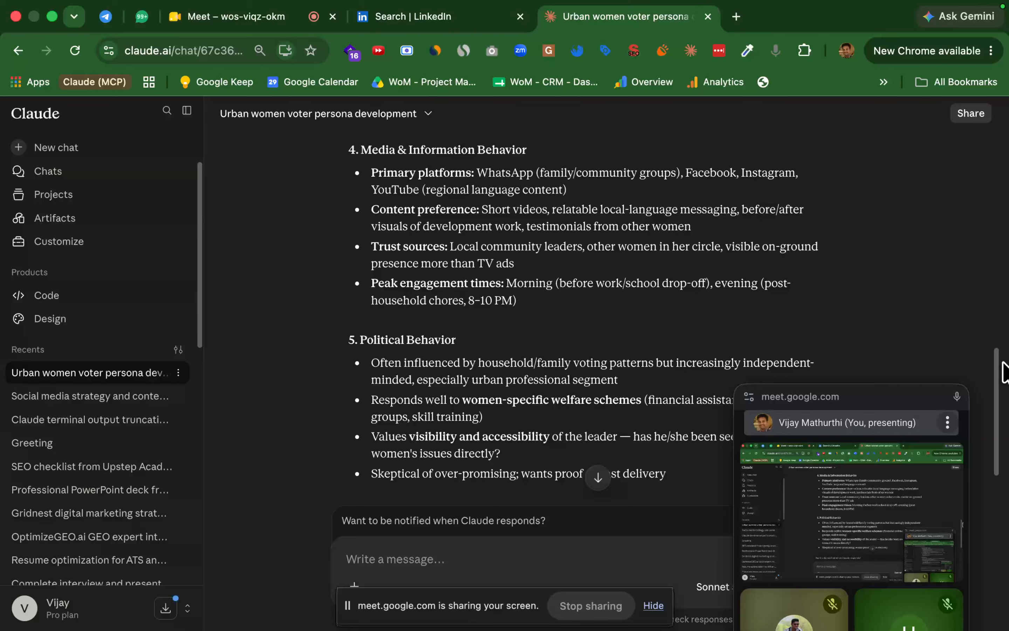
pyautogui.moveTo(1006, 373); pyautogui.dragTo(1005, 374)
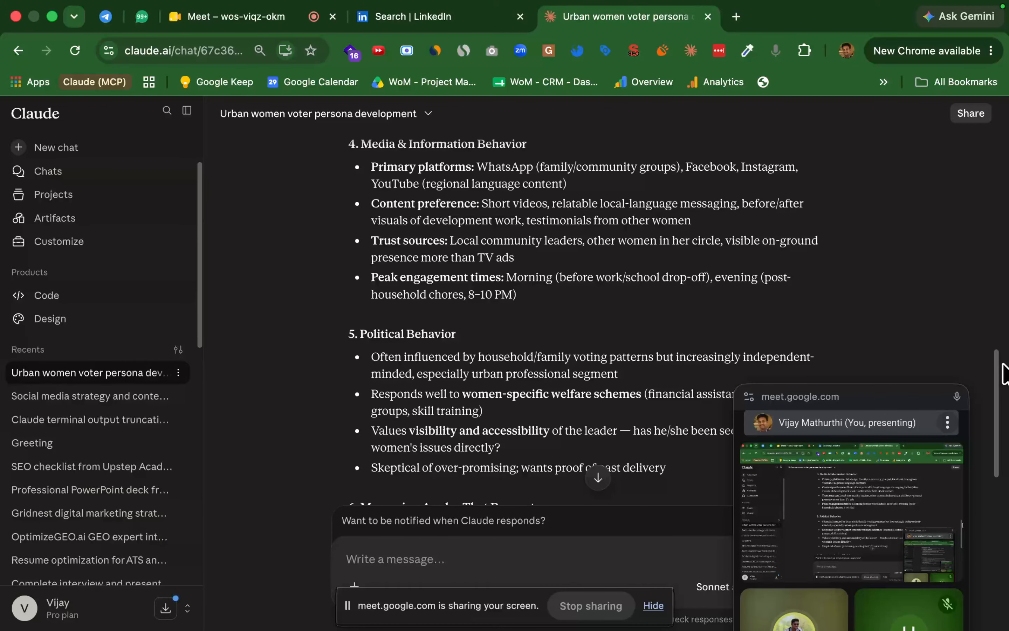
pyautogui.moveTo(1003, 363); pyautogui.dragTo(995, 400)
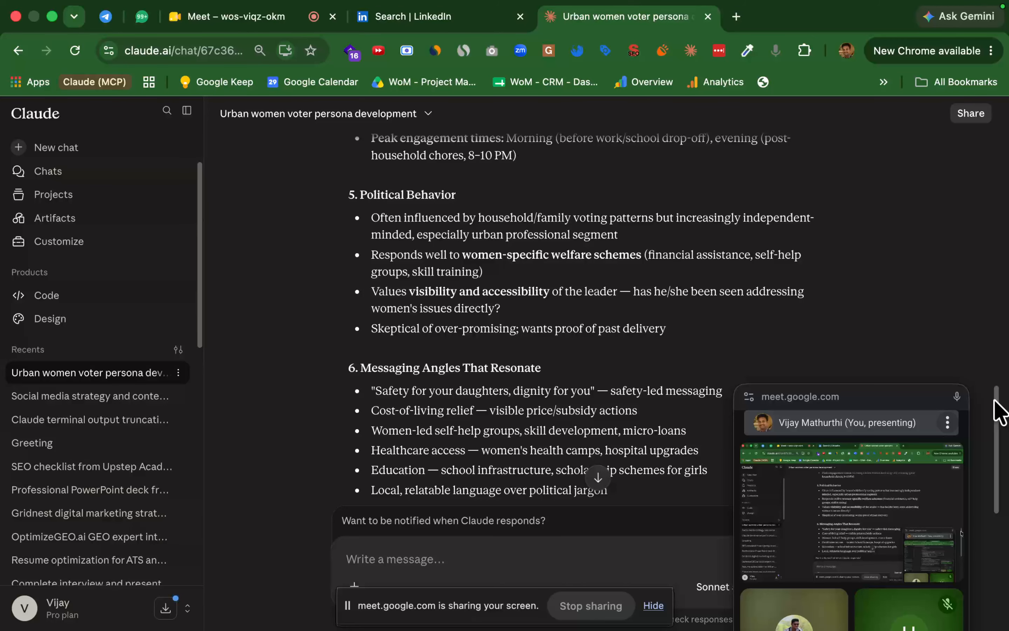
pyautogui.moveTo(994, 401); pyautogui.dragTo(957, 214)
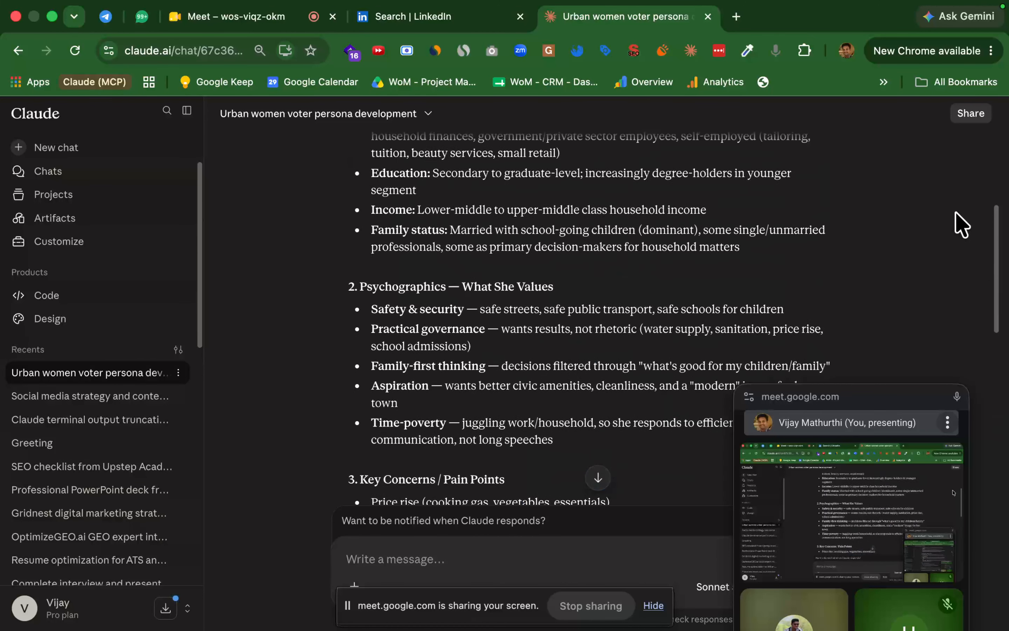
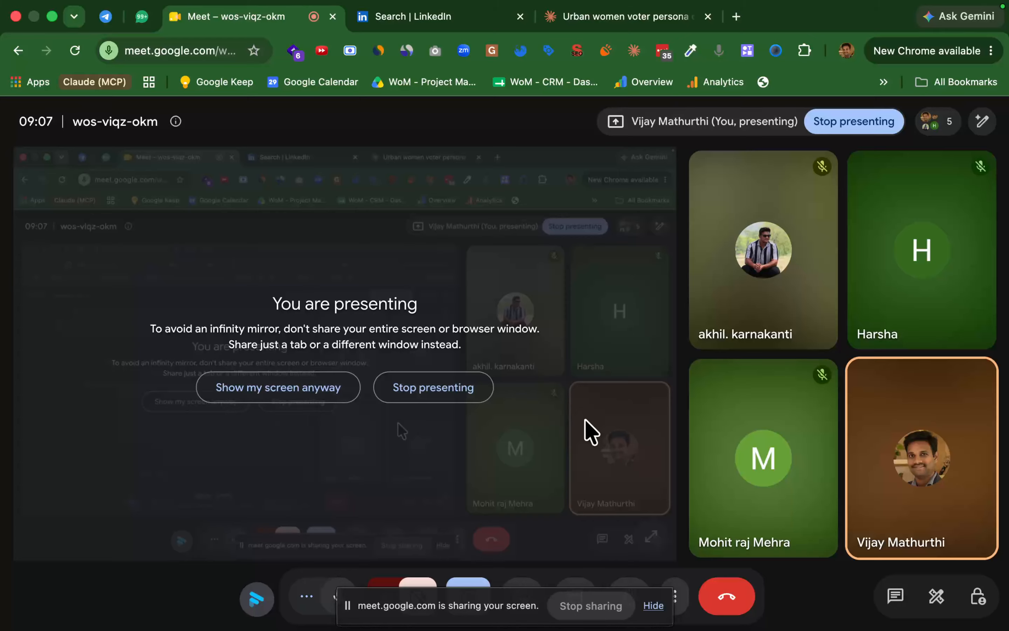
# - Move the screen-sharing notice off the call controls and search the web for "google ads" in a new tab
pyautogui.moveTo(493, 602); pyautogui.dragTo(317, 437)
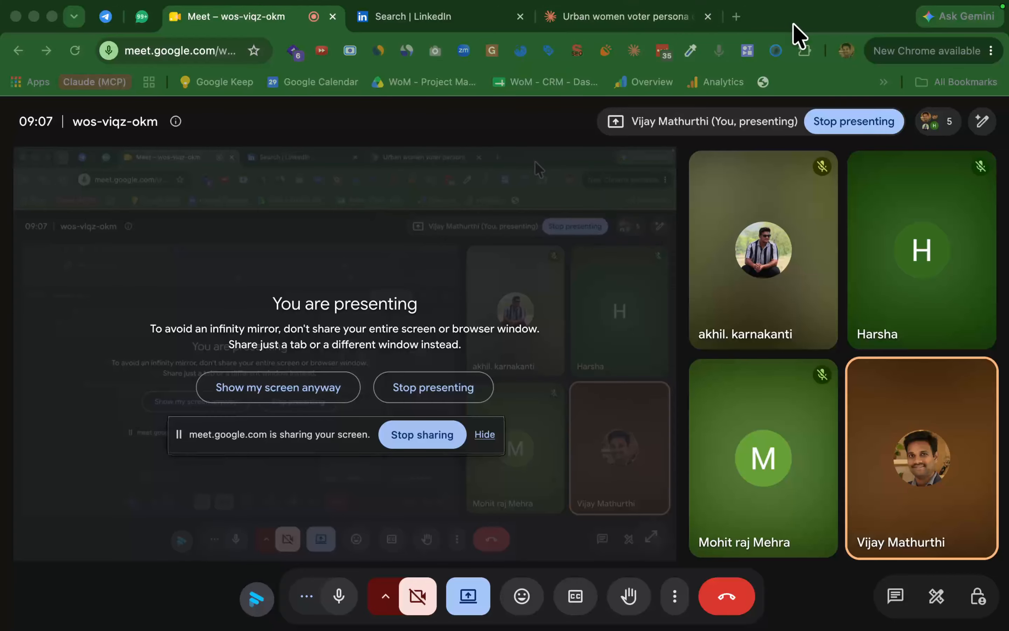
pyautogui.click(736, 18)
pyautogui.click(736, 18)
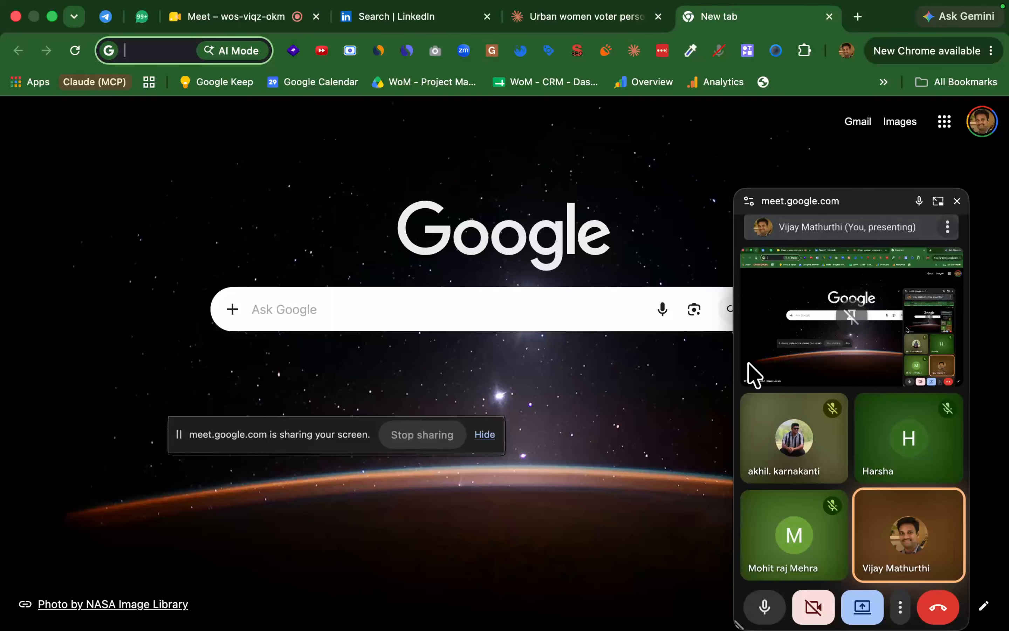
pyautogui.click(151, 49)
pyautogui.write('a')
pyautogui.press('BackSpace')
pyautogui.press('BackSpace')
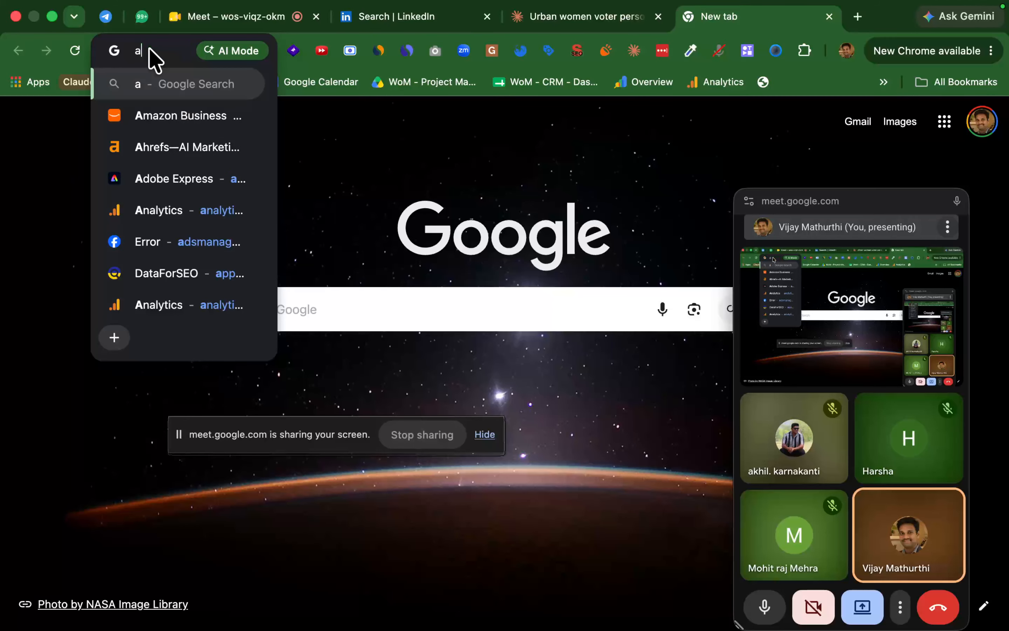
pyautogui.write('google ads')
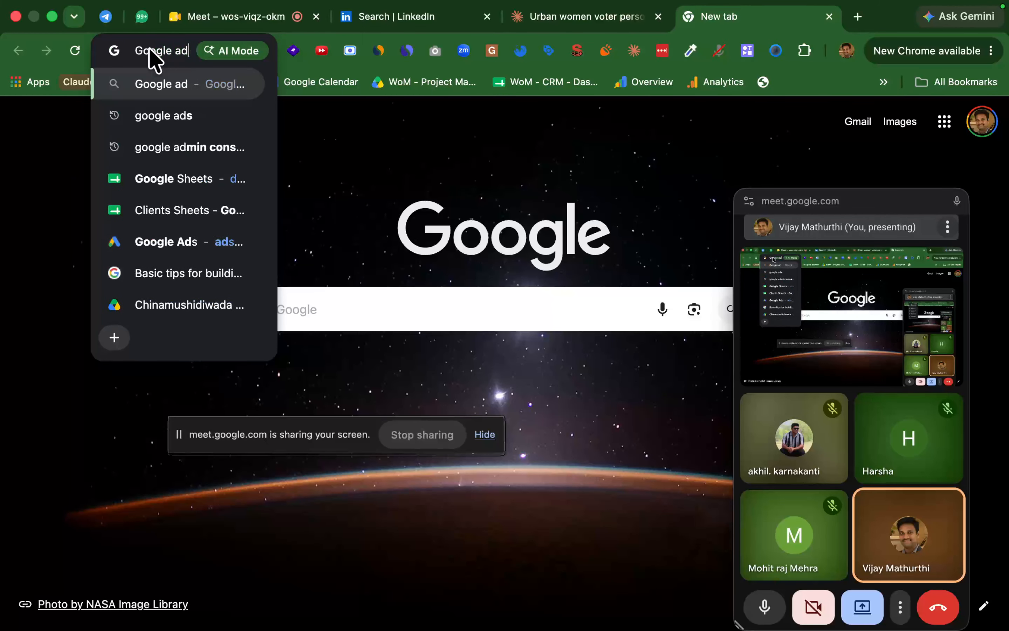
pyautogui.press('Return')
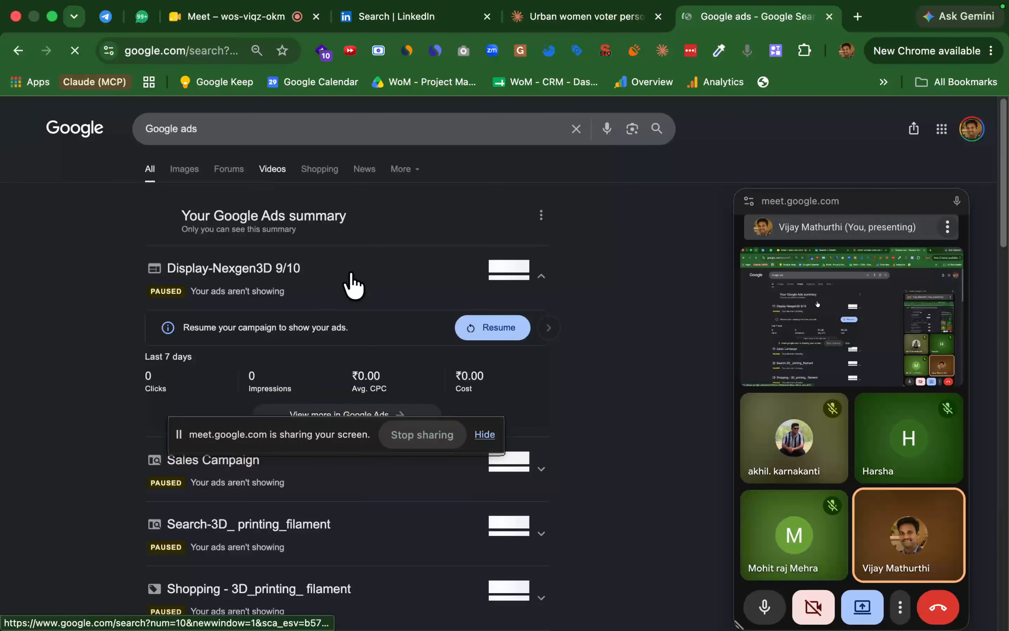
pyautogui.scroll(-10, 1003, 248)
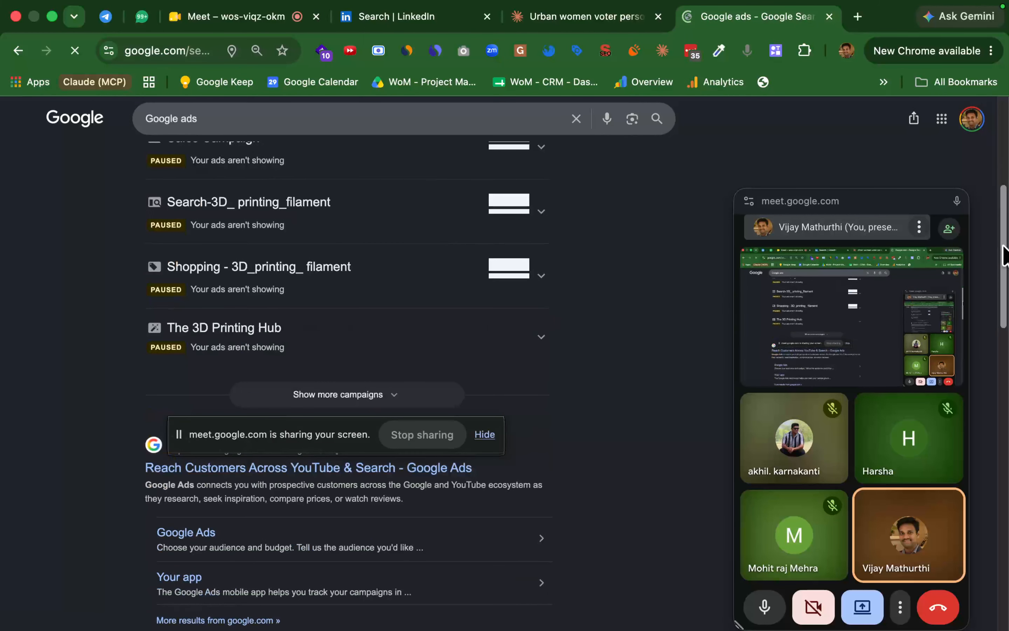
# - Return to the Google Meet call and admit the guest waiting to join
pyautogui.click(939, 201)
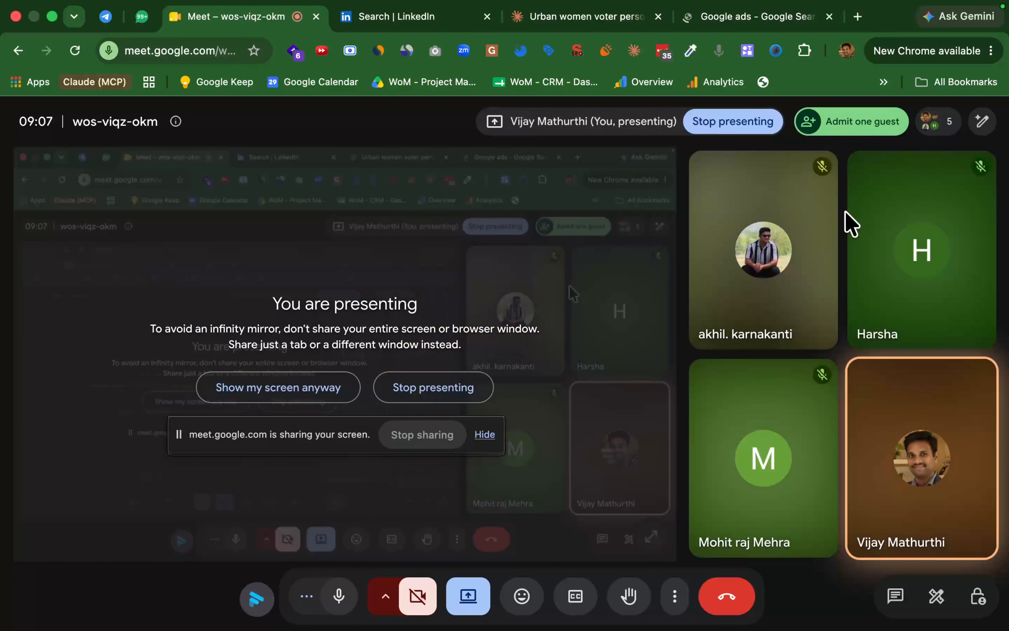
pyautogui.moveTo(952, 133)
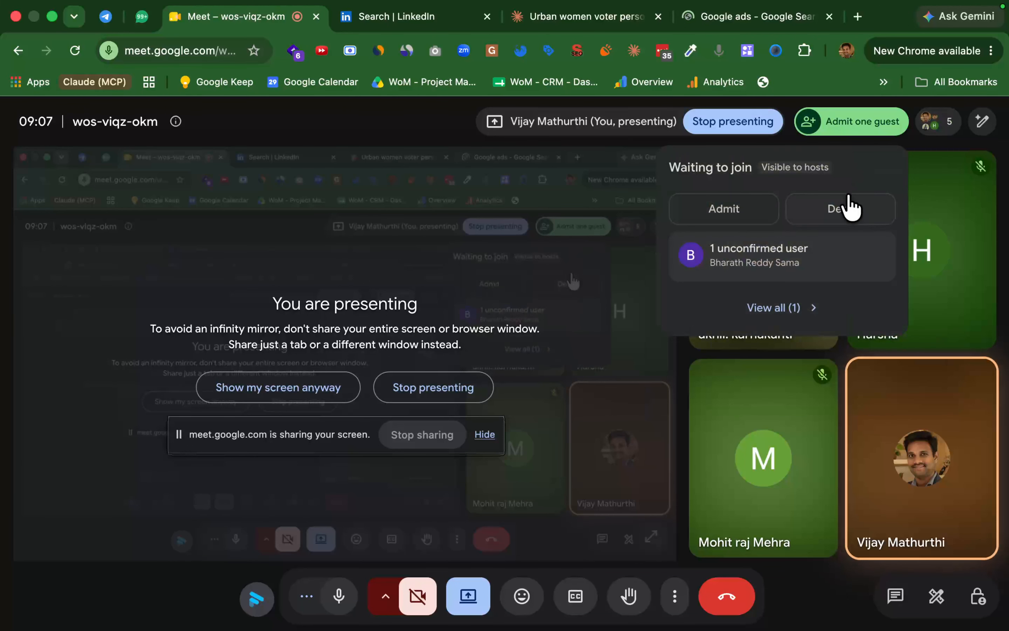
pyautogui.click(845, 131)
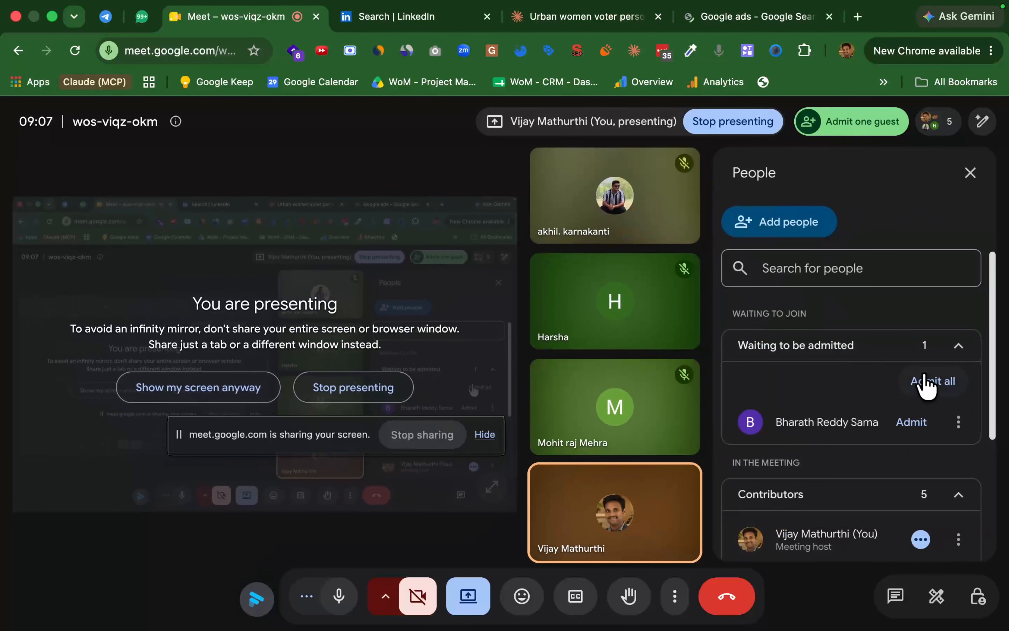
pyautogui.click(912, 422)
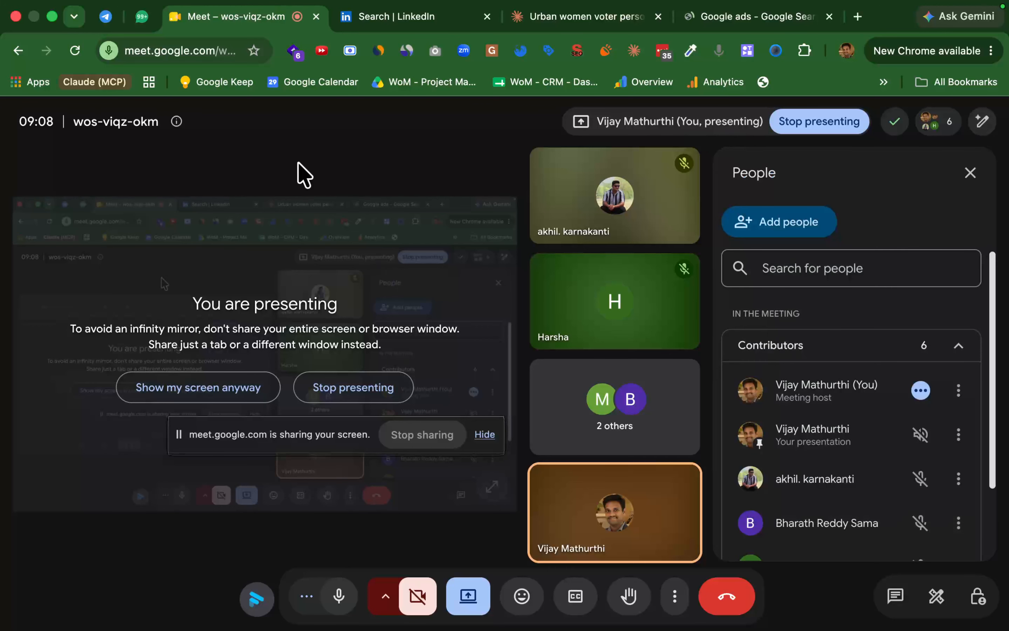
# - Go back to the Google ads search results, open the Google Ads site and sign in to reach the account selection
pyautogui.click(726, 19)
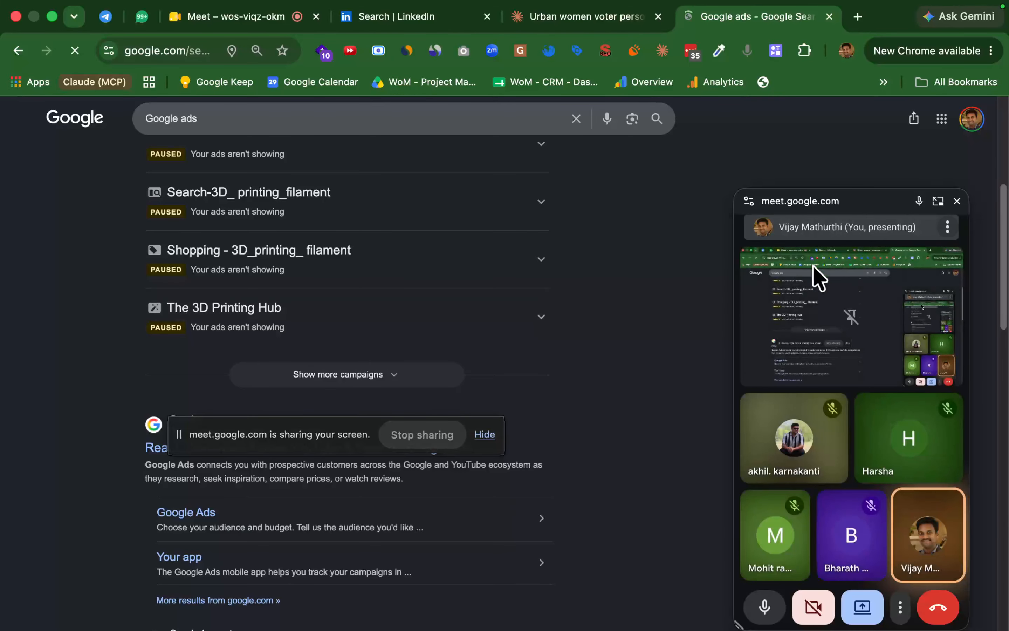
pyautogui.scroll(-5, 1001, 309)
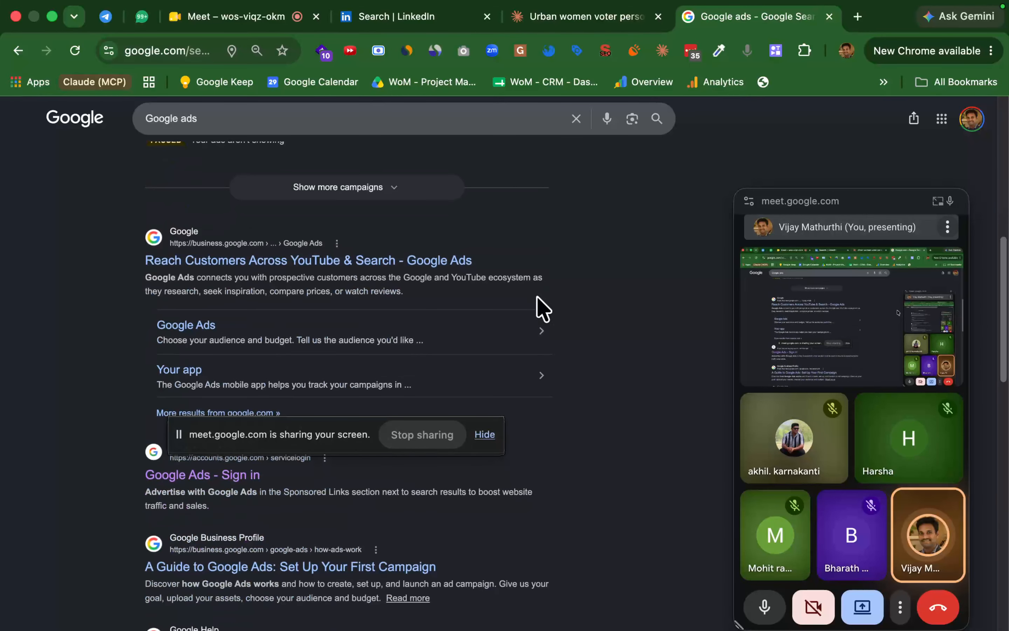
pyautogui.click(196, 474)
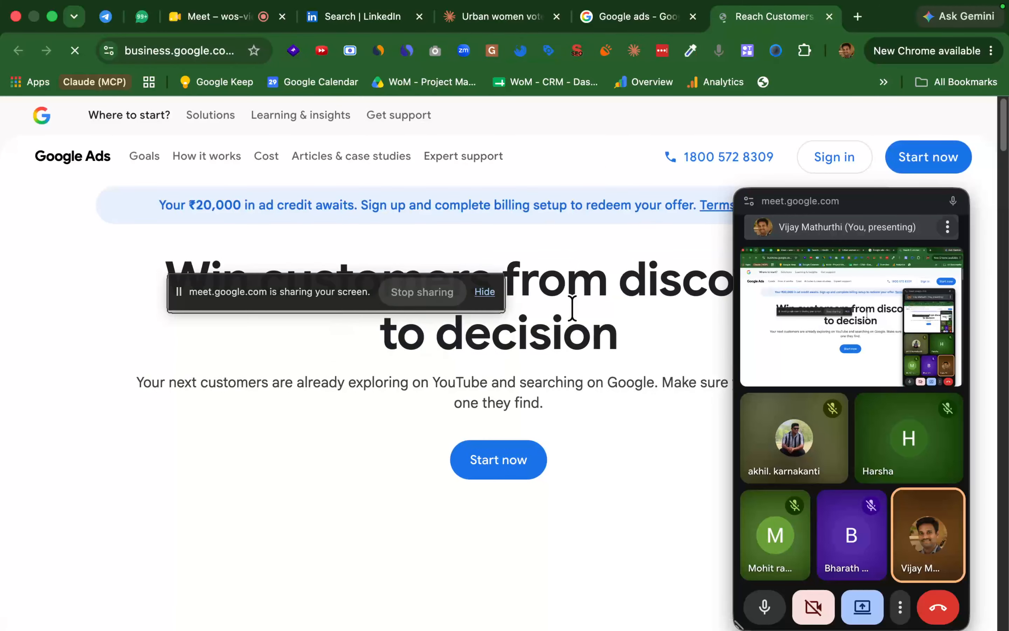
pyautogui.click(836, 158)
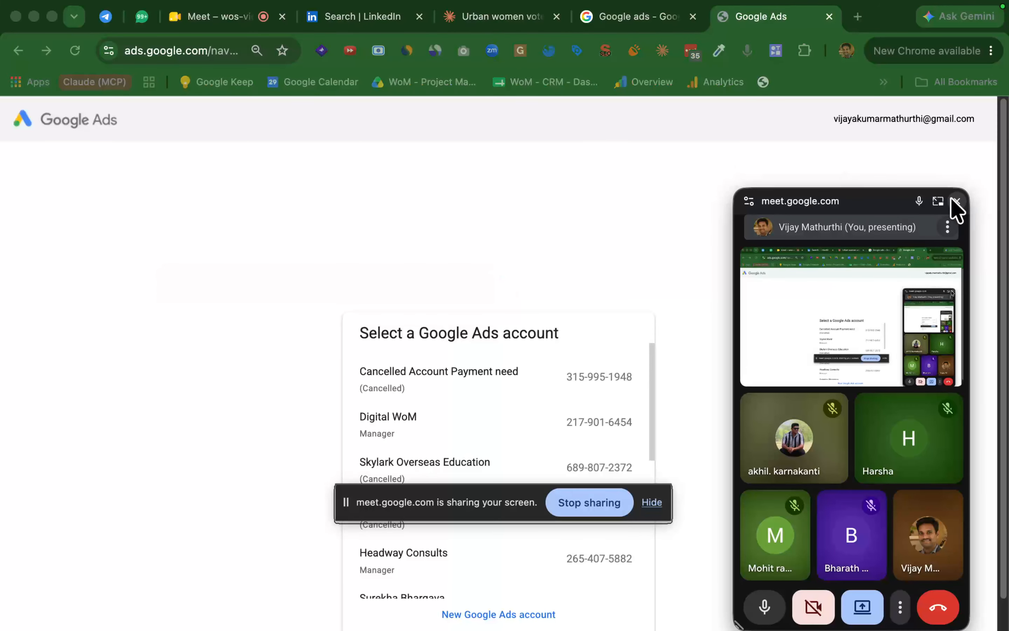
# - Clear the floating meeting window and sharing notice from the account list and open the Digital Wom Services manager account
pyautogui.click(956, 201)
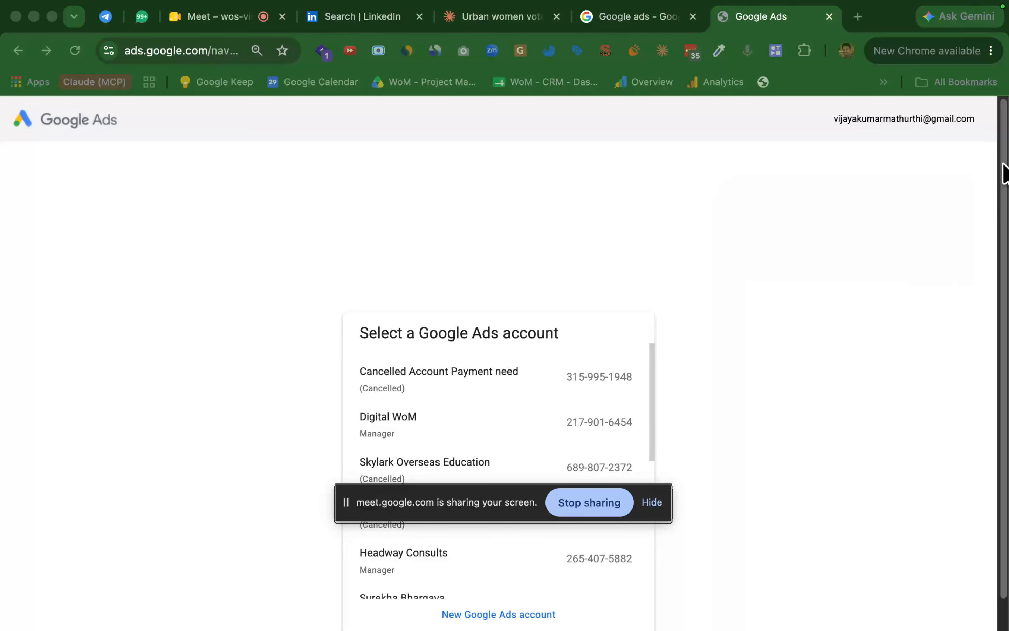
pyautogui.moveTo(649, 381); pyautogui.dragTo(678, 598)
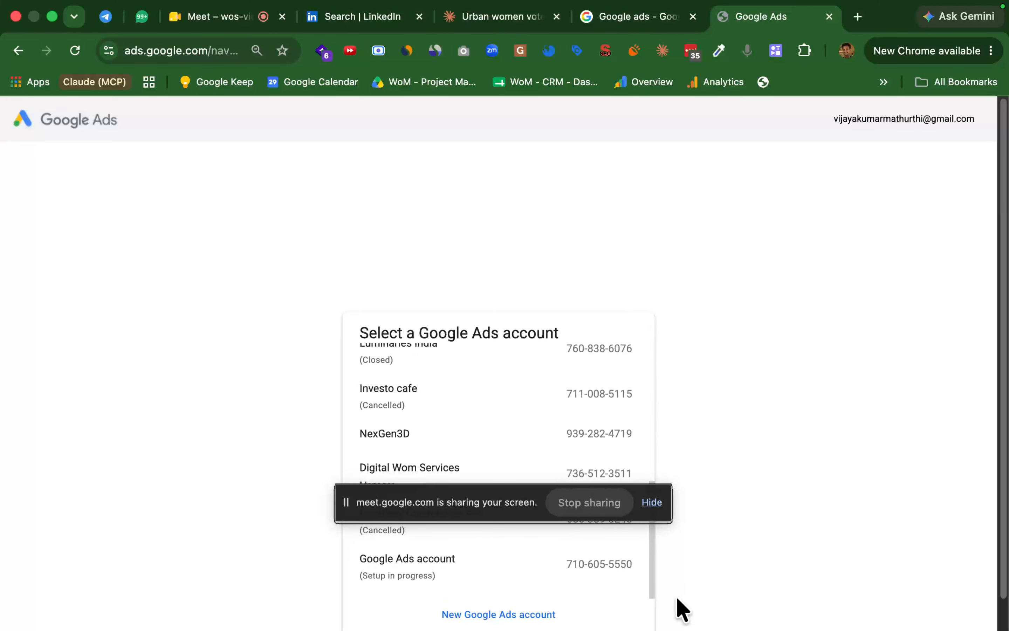
pyautogui.moveTo(471, 493); pyautogui.dragTo(993, 415)
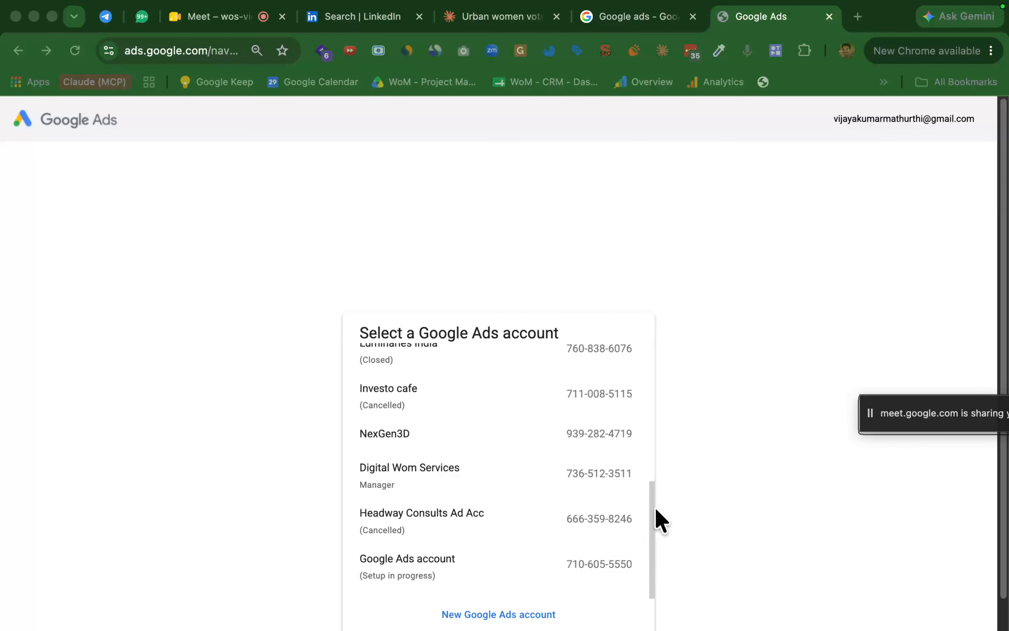
pyautogui.click(643, 510)
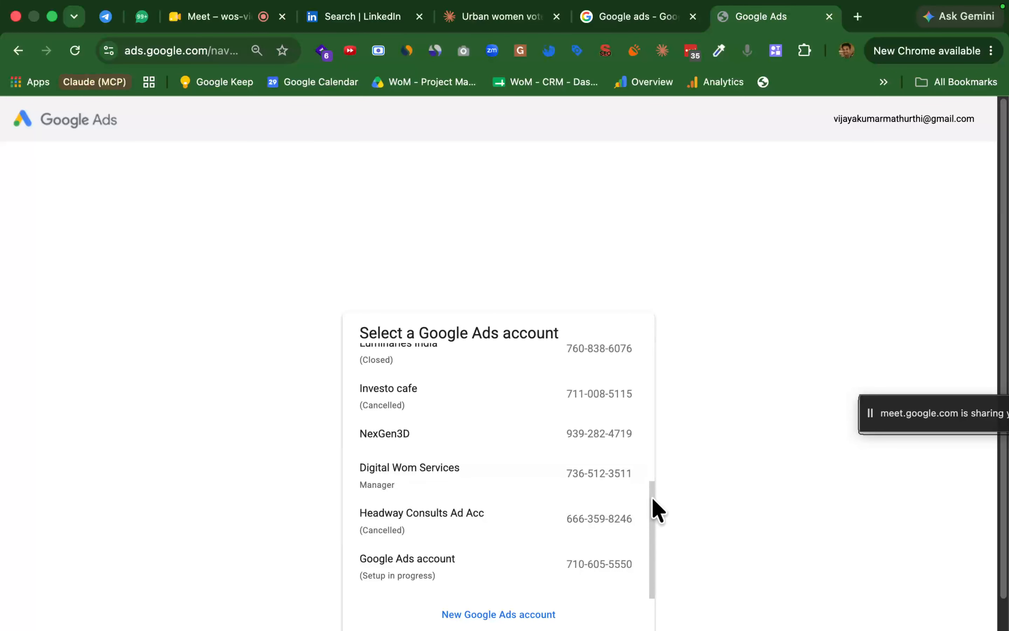
pyautogui.moveTo(652, 497); pyautogui.dragTo(672, 544)
pyautogui.scroll(2, 605, 411)
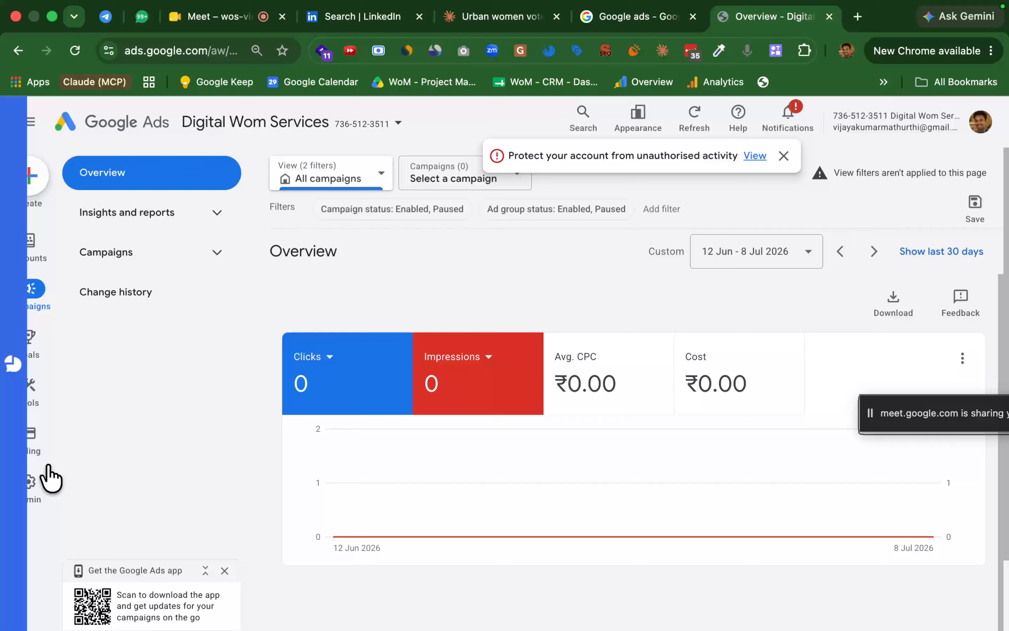
# - Look into the account's Admin and Billing sections, then open the Keyword Planner
pyautogui.click(30, 488)
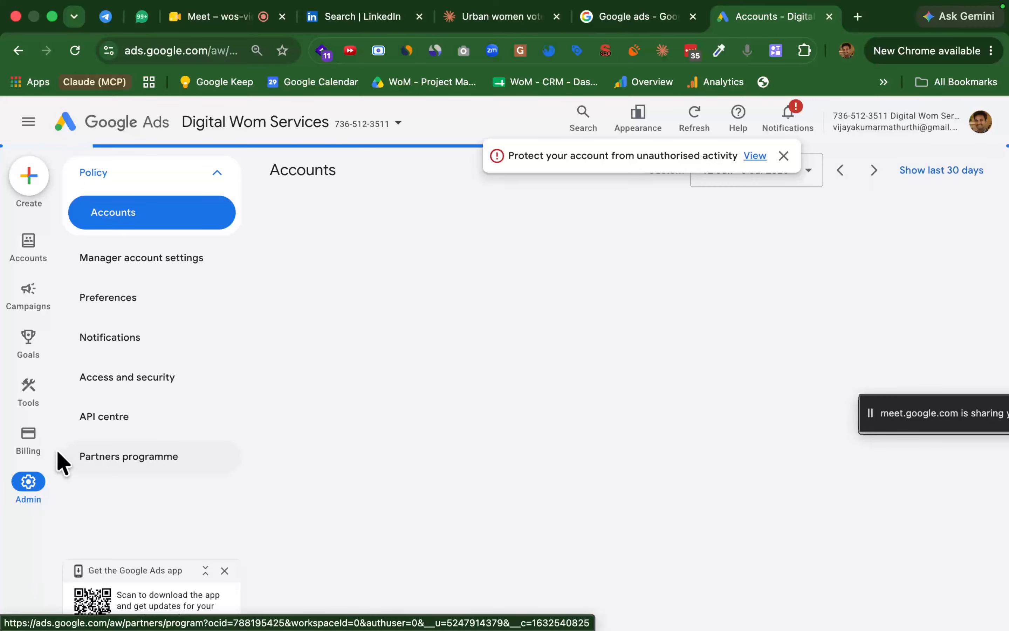
pyautogui.moveTo(28, 340)
pyautogui.click(23, 448)
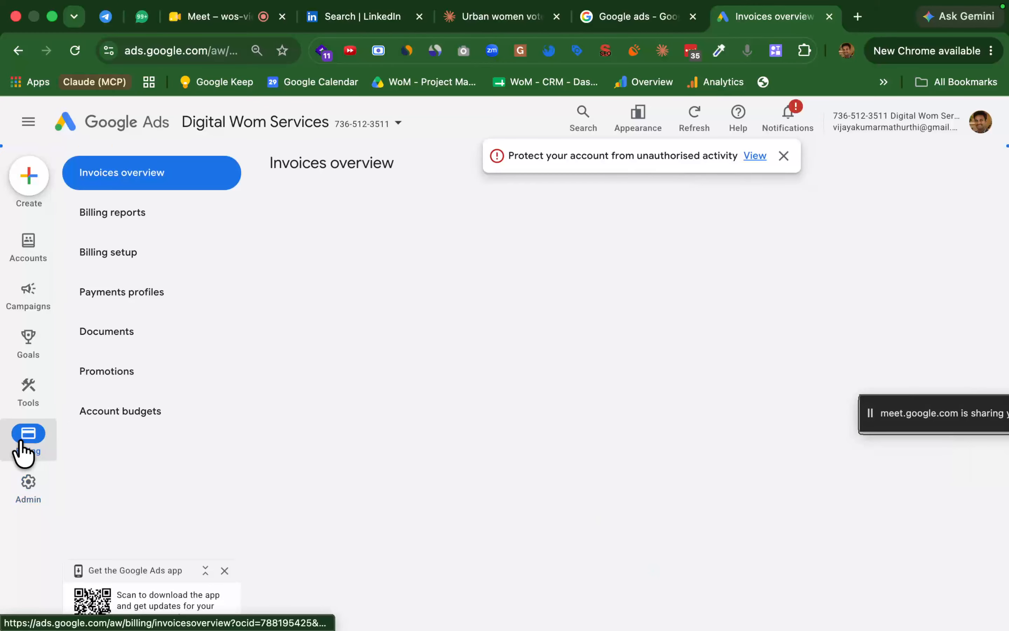
pyautogui.moveTo(29, 401)
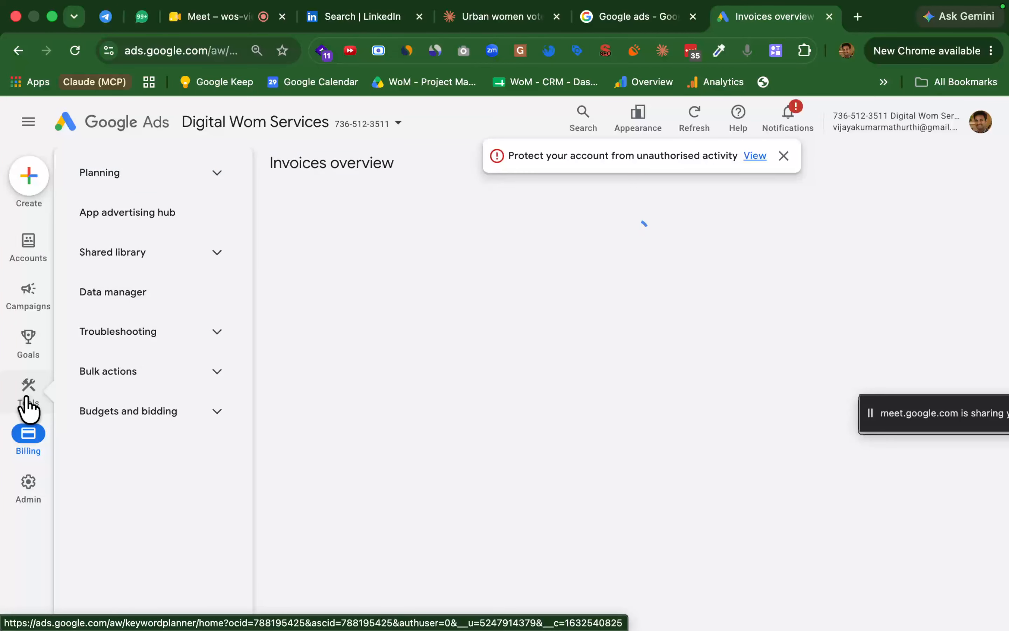
pyautogui.click(31, 387)
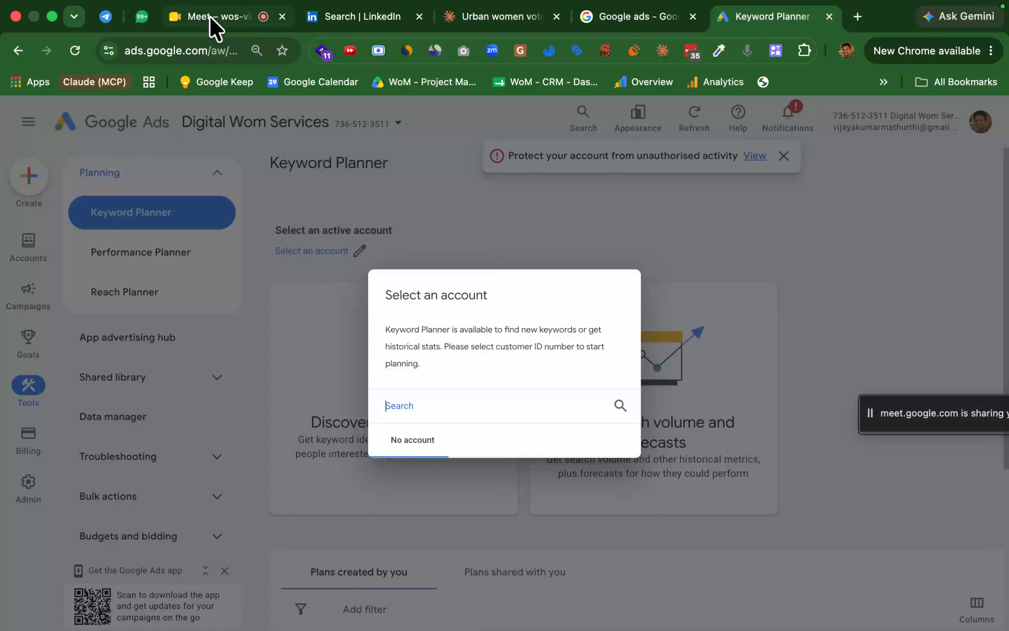
# - Switch back to the Google Meet call to attend to the participants
pyautogui.click(210, 17)
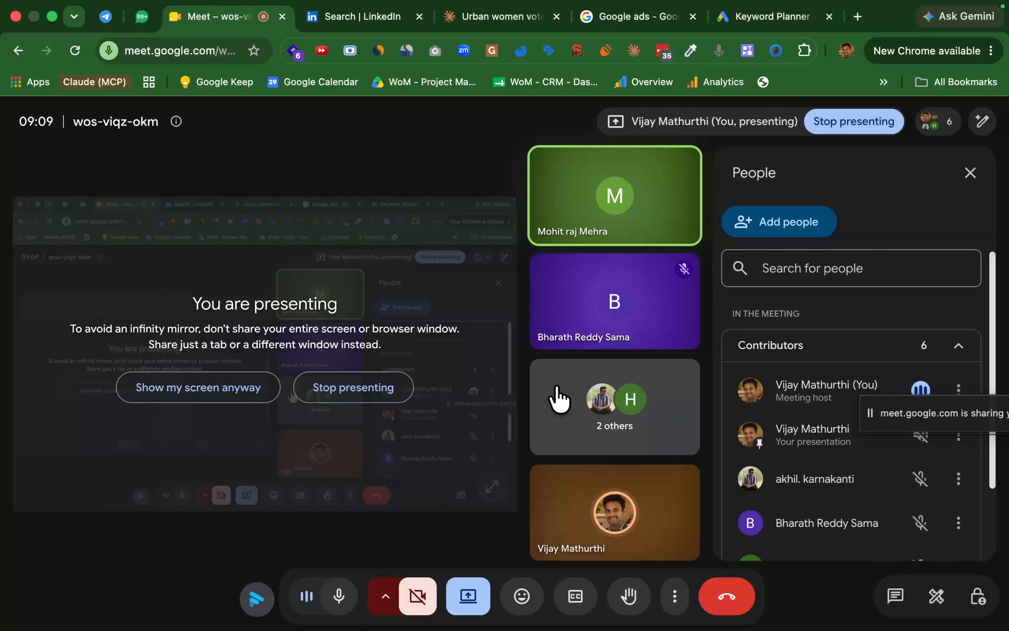
pyautogui.moveTo(561, 314)
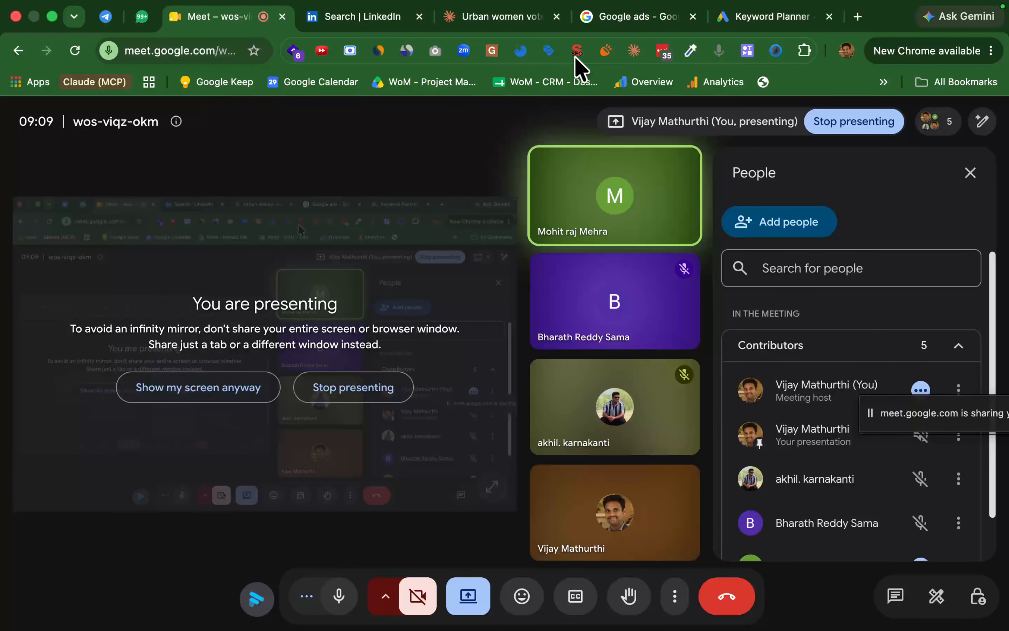
# - Return to the Google Ads Keyword Planner and dismiss the account selection prompt
pyautogui.click(509, 20)
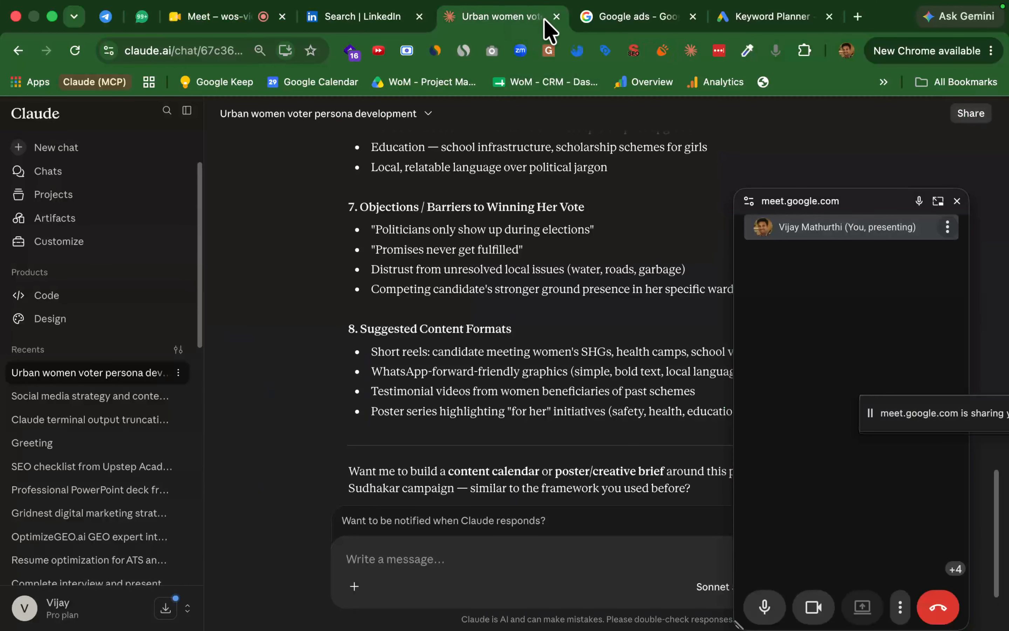
pyautogui.click(601, 22)
pyautogui.click(746, 25)
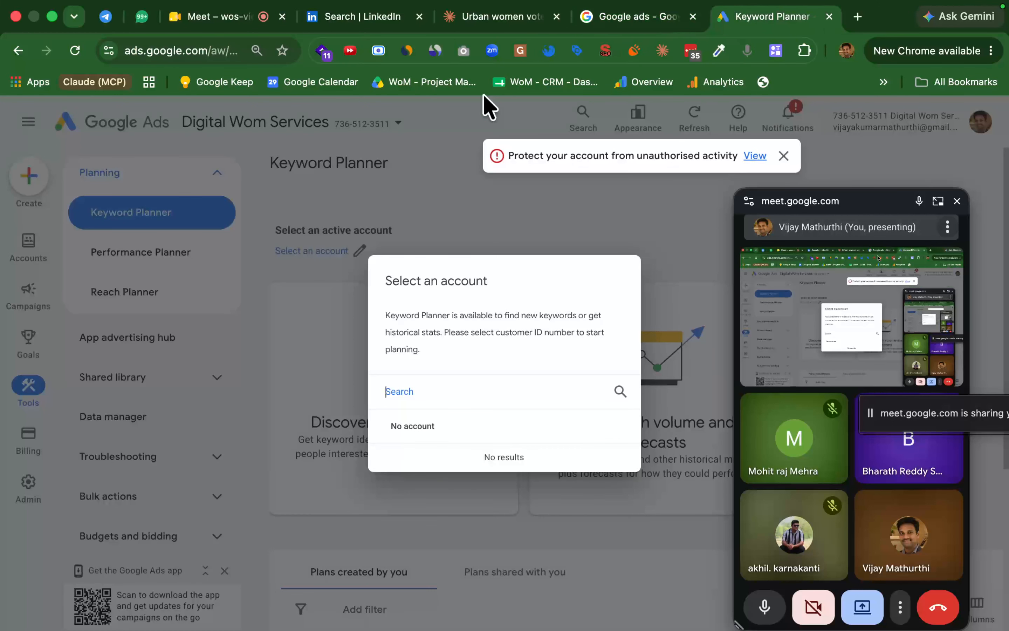
pyautogui.click(594, 479)
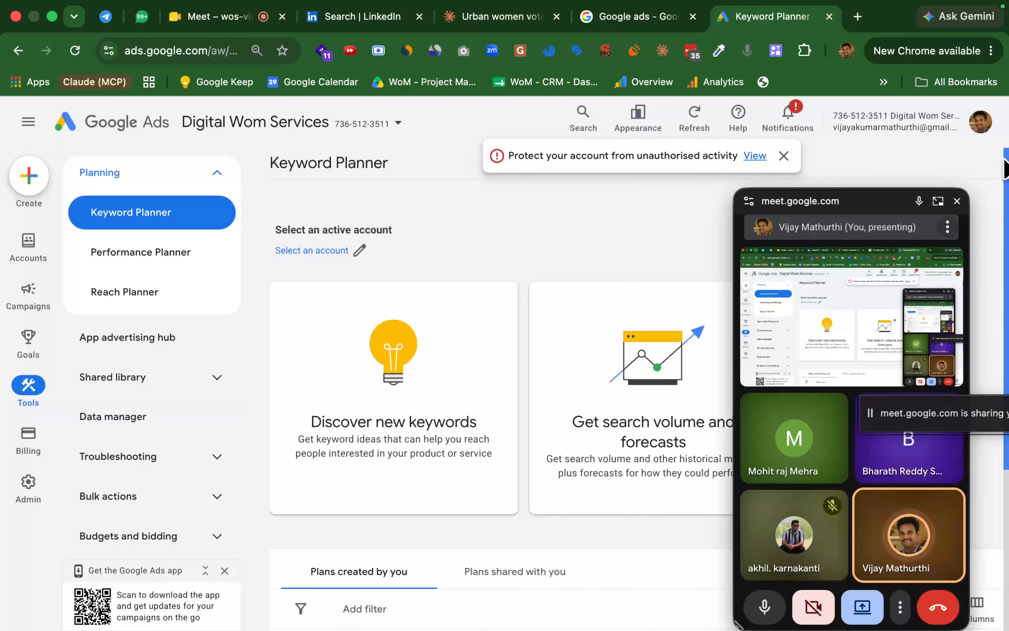
# - Look over the Keyword Planner page, dismissing the unauthorised-activity notice and closing the floating meeting window
pyautogui.moveTo(1005, 169); pyautogui.dragTo(994, 329)
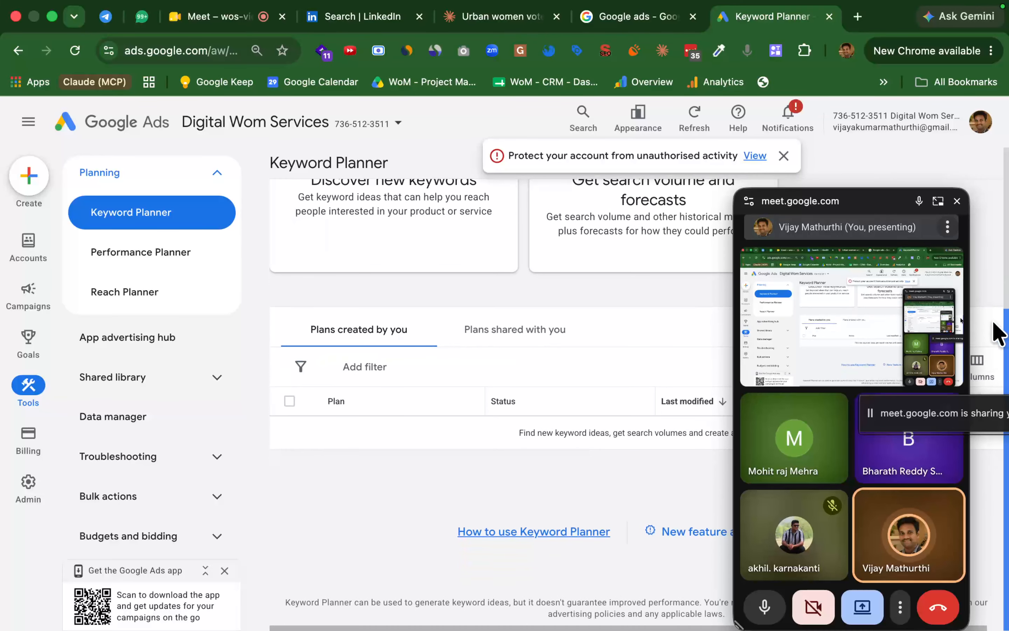
pyautogui.click(783, 155)
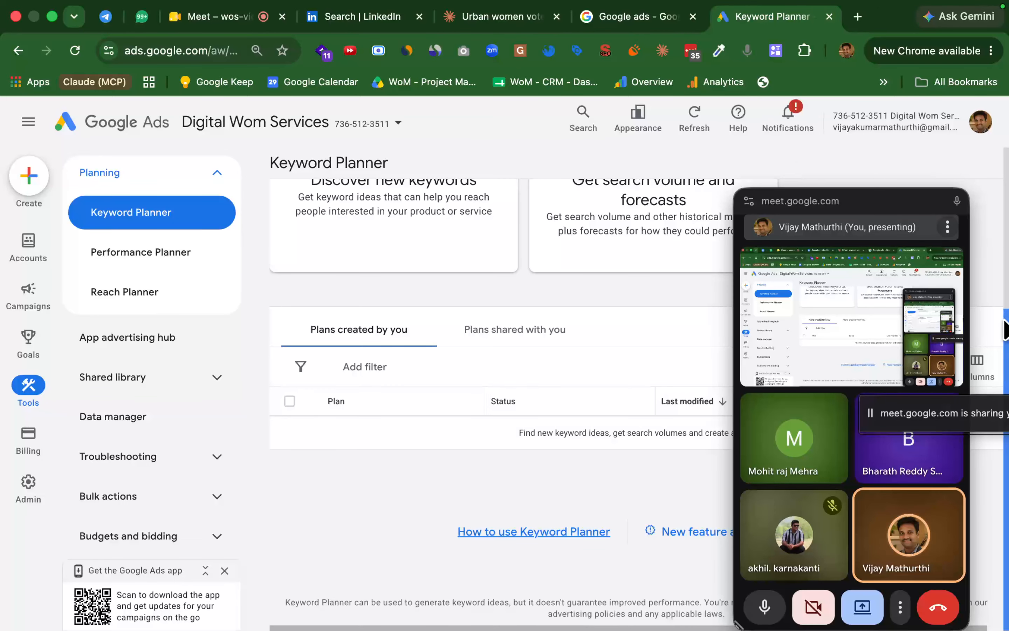
pyautogui.moveTo(1005, 330); pyautogui.dragTo(982, 254)
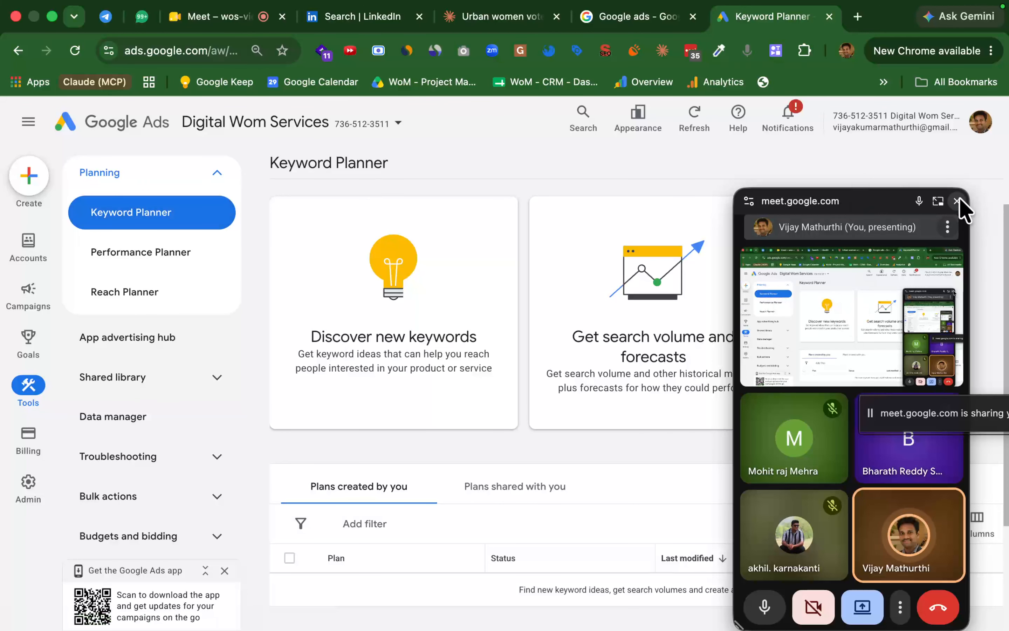
pyautogui.click(958, 199)
pyautogui.click(957, 200)
pyautogui.click(141, 217)
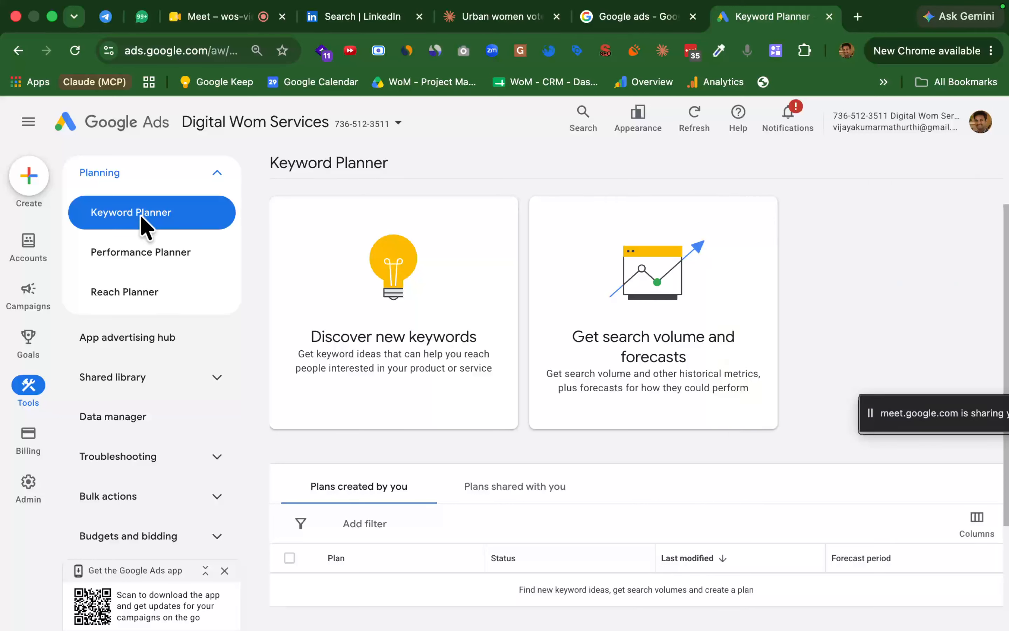
# - Switch to the NexGen3D Google Ads account and open its Keyword Planner
pyautogui.click(981, 122)
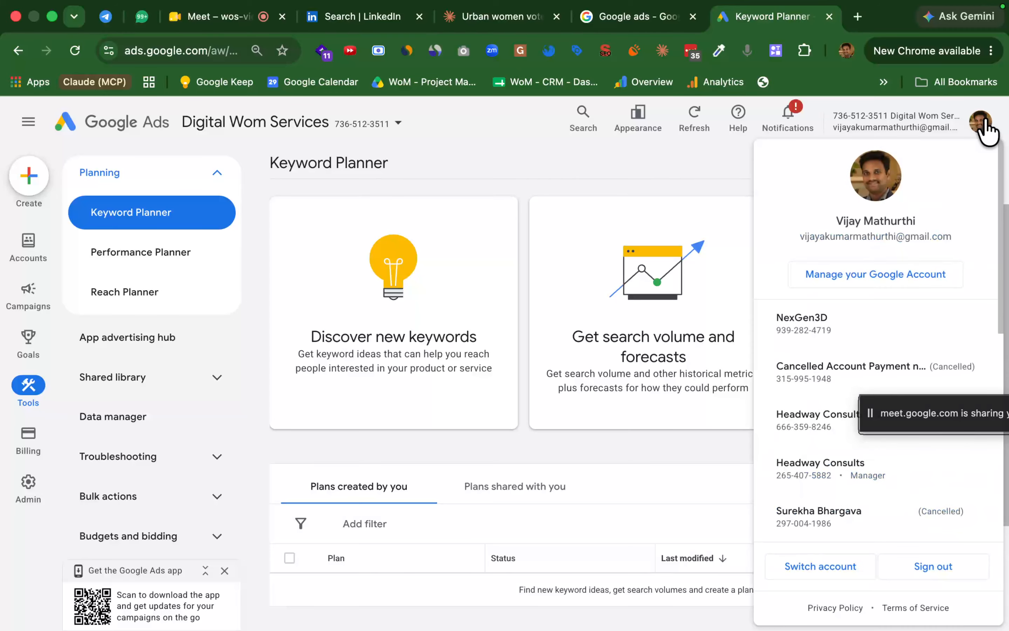
pyautogui.click(820, 324)
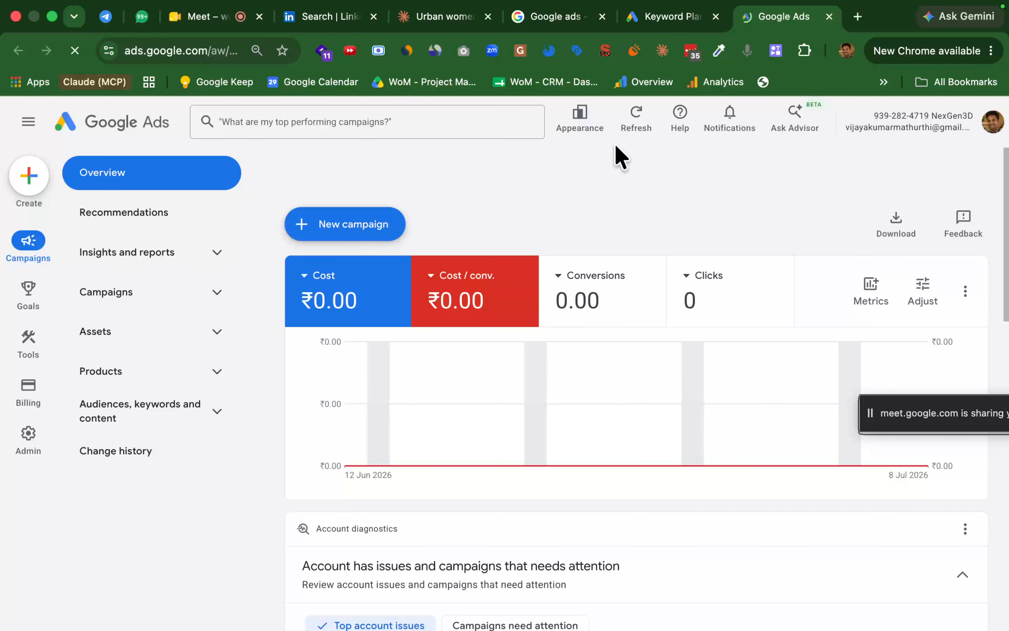
pyautogui.moveTo(28, 371)
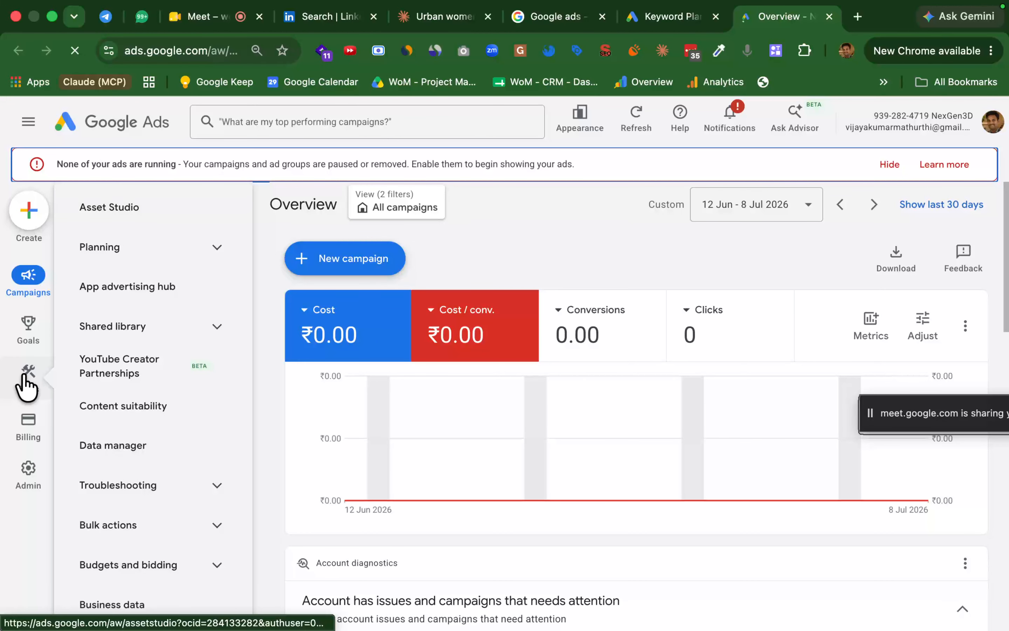
pyautogui.click(109, 247)
pyautogui.click(168, 298)
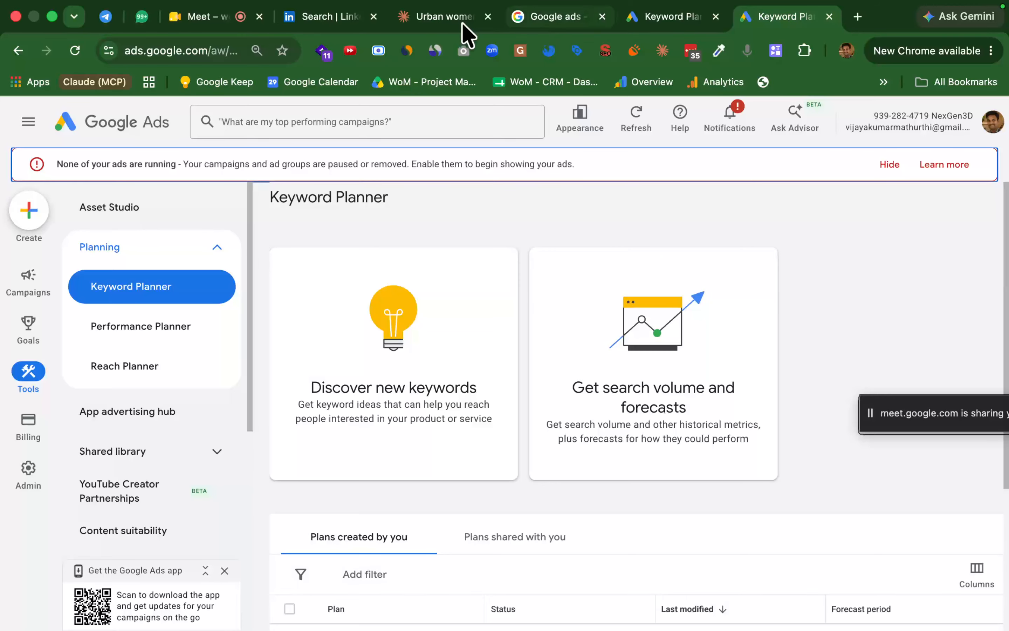
# - Admit the waiting guest to the Google Meet call, then return to the NexGen3D Keyword Planner without the floating meeting window
pyautogui.click(236, 31)
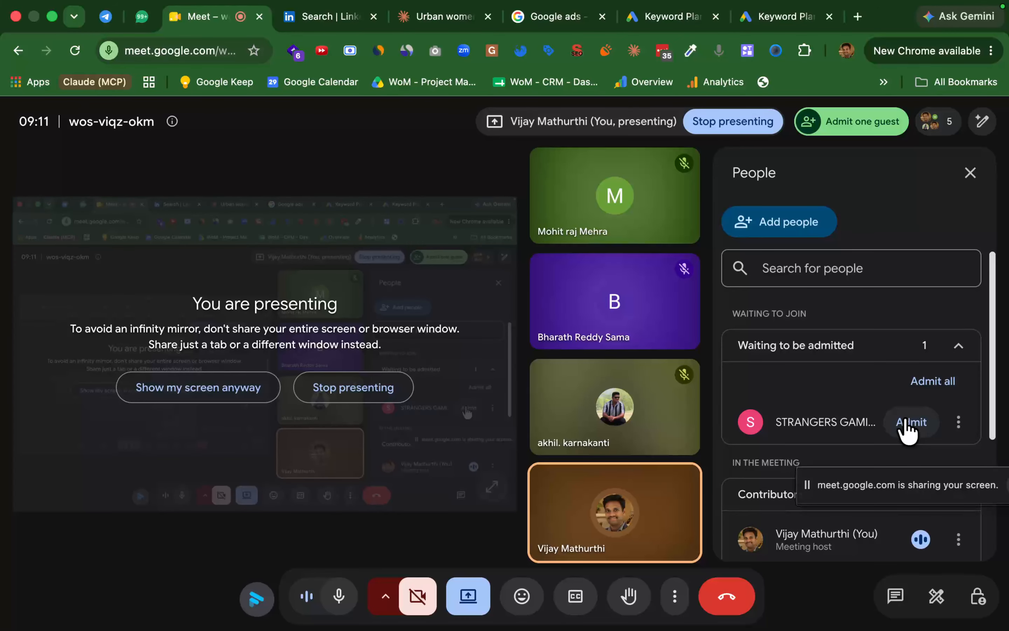
pyautogui.click(908, 429)
pyautogui.click(785, 18)
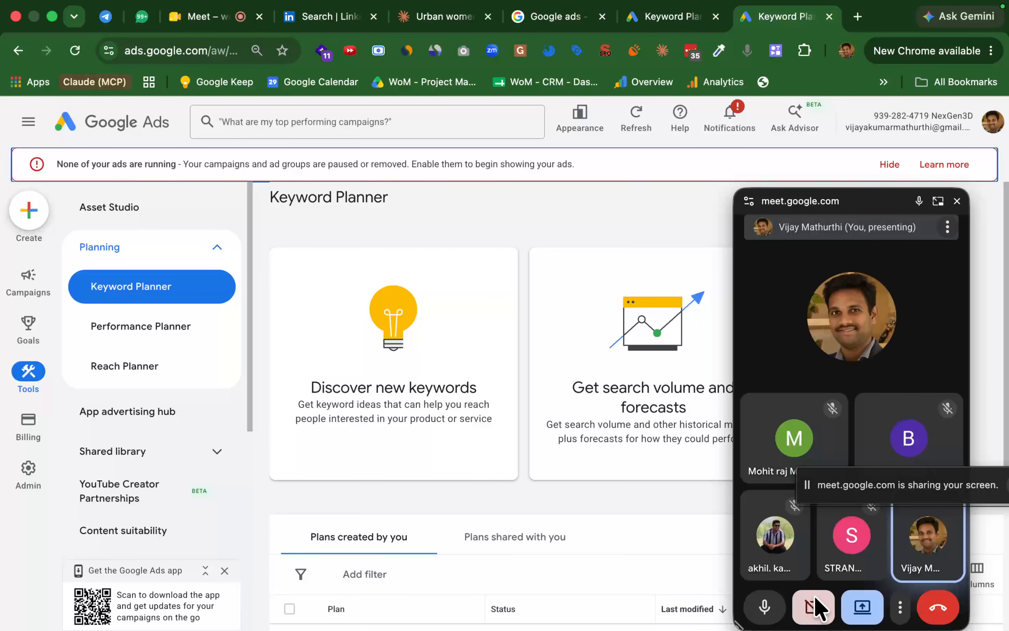
pyautogui.click(958, 201)
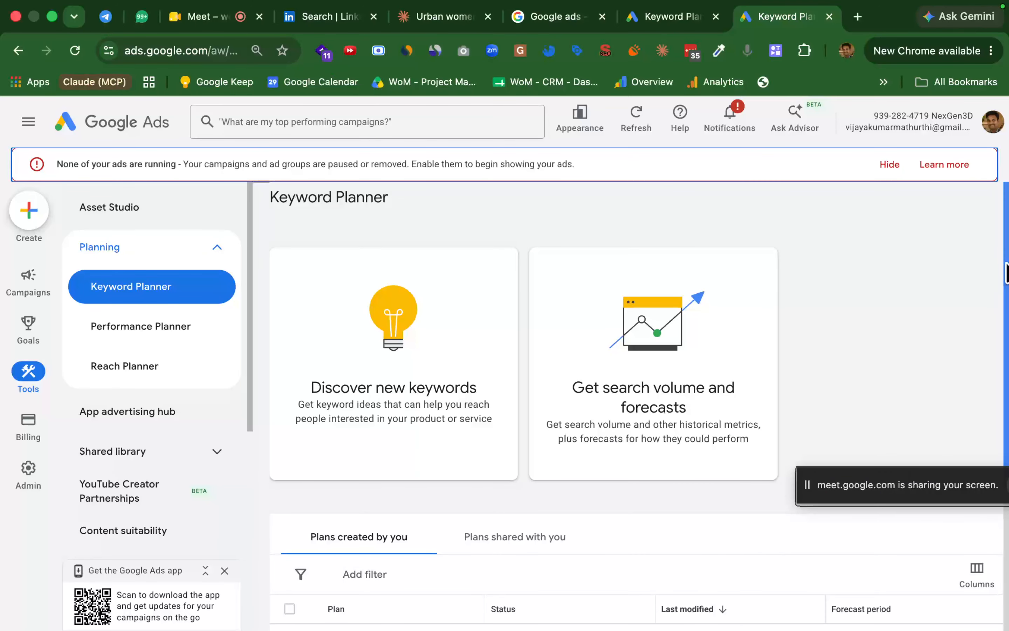
# - Open Discover new keywords in the Keyword Planner with the Start with keywords option
pyautogui.scroll(-1, 1005, 292)
pyautogui.moveTo(1006, 298); pyautogui.dragTo(988, 313)
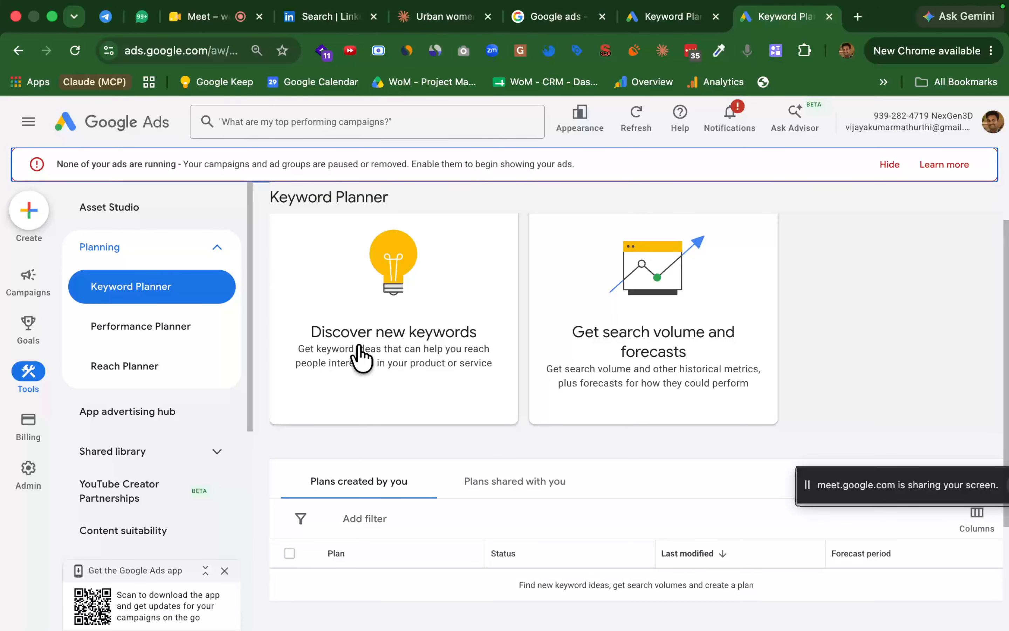
pyautogui.click(461, 325)
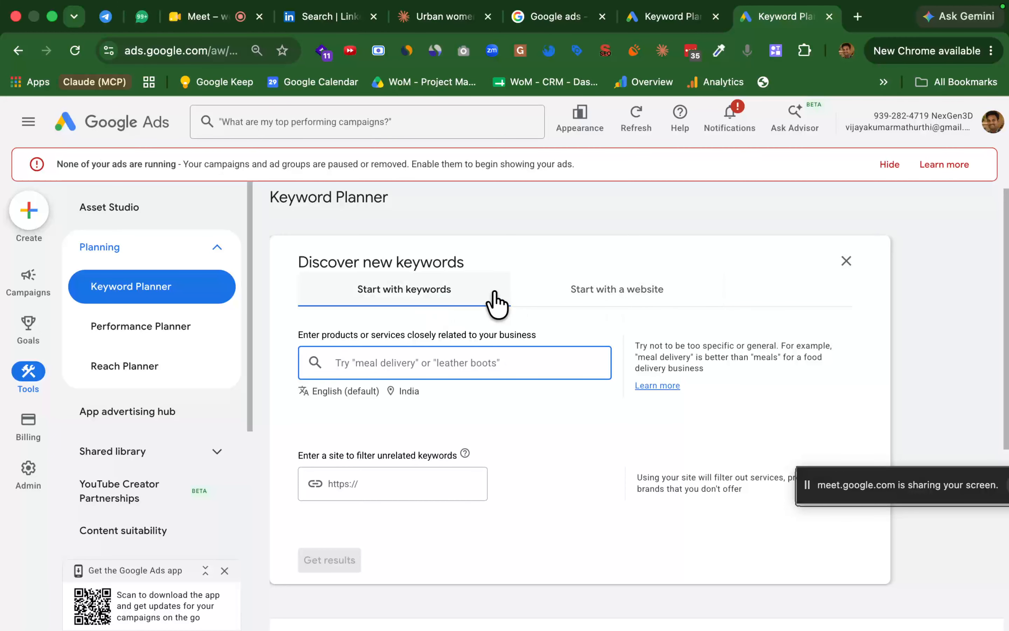
pyautogui.click(421, 293)
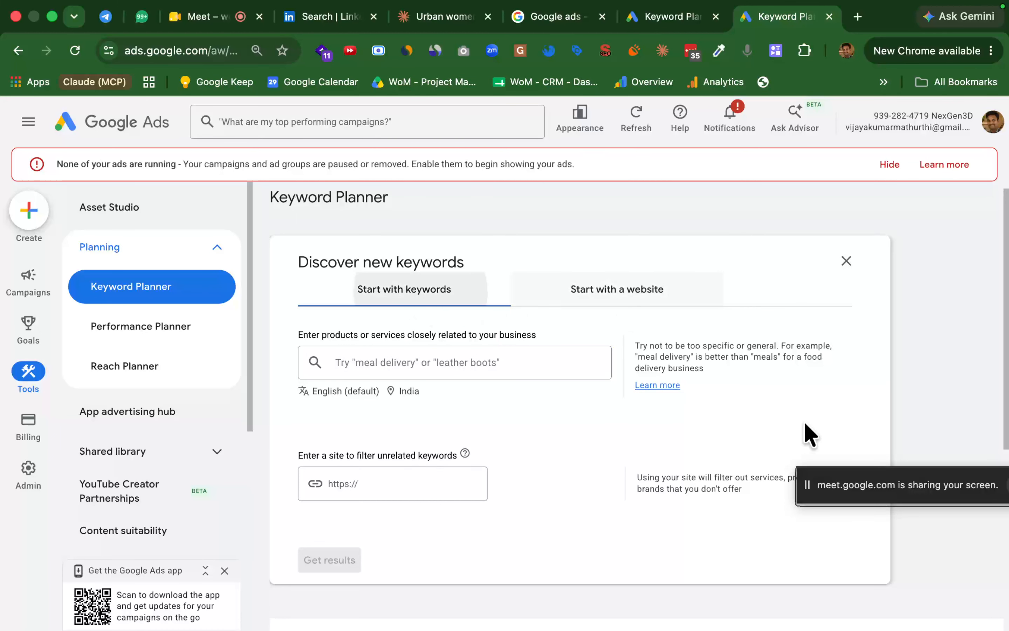
# - Search Google in a new browser tab for "best political leader in hyderabad"
pyautogui.click(858, 17)
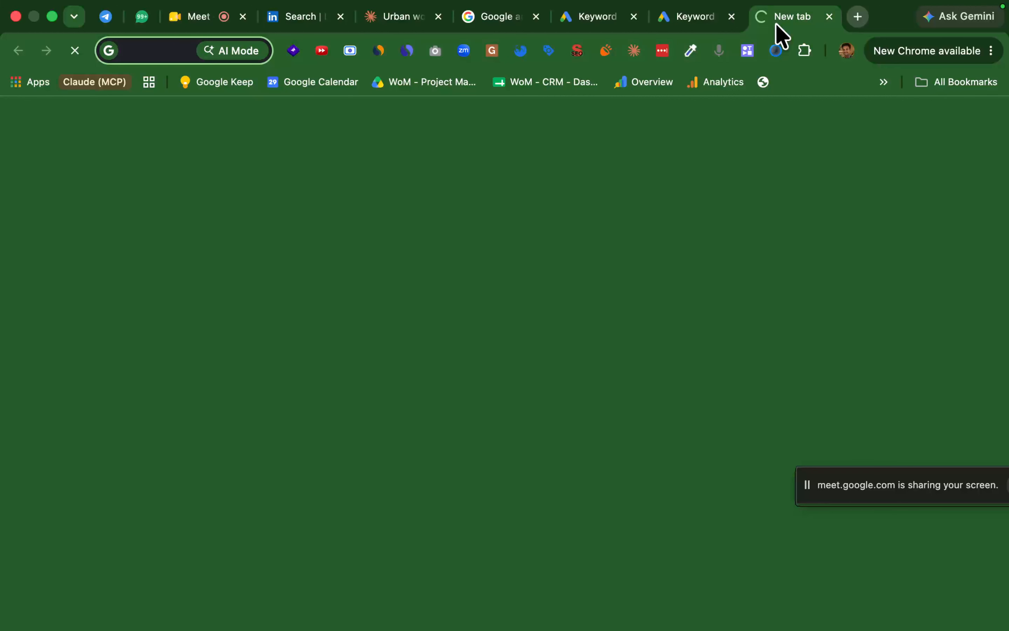
pyautogui.click(761, 82)
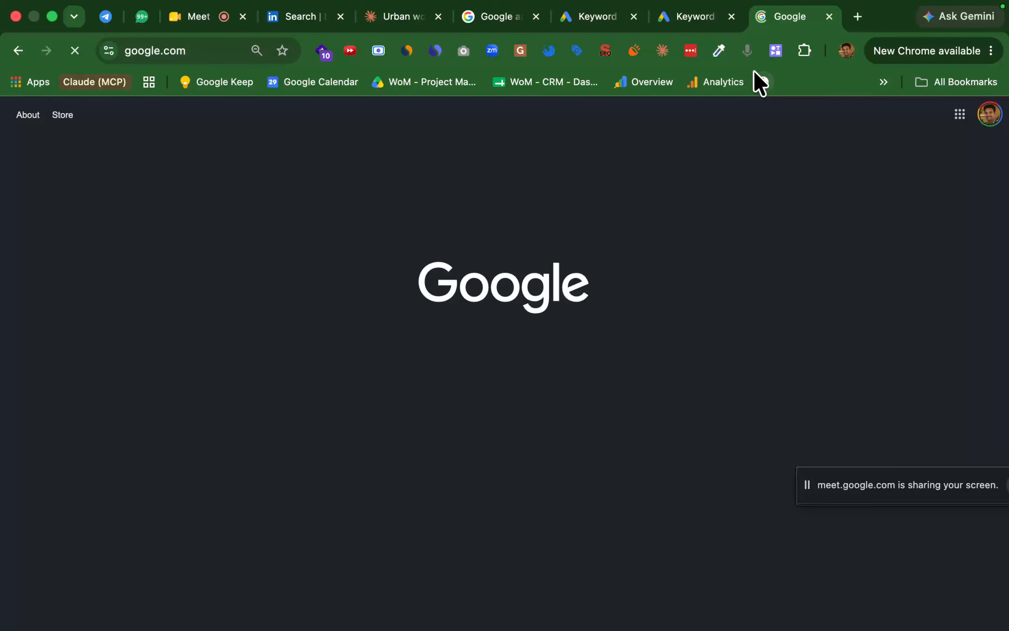
pyautogui.click(518, 347)
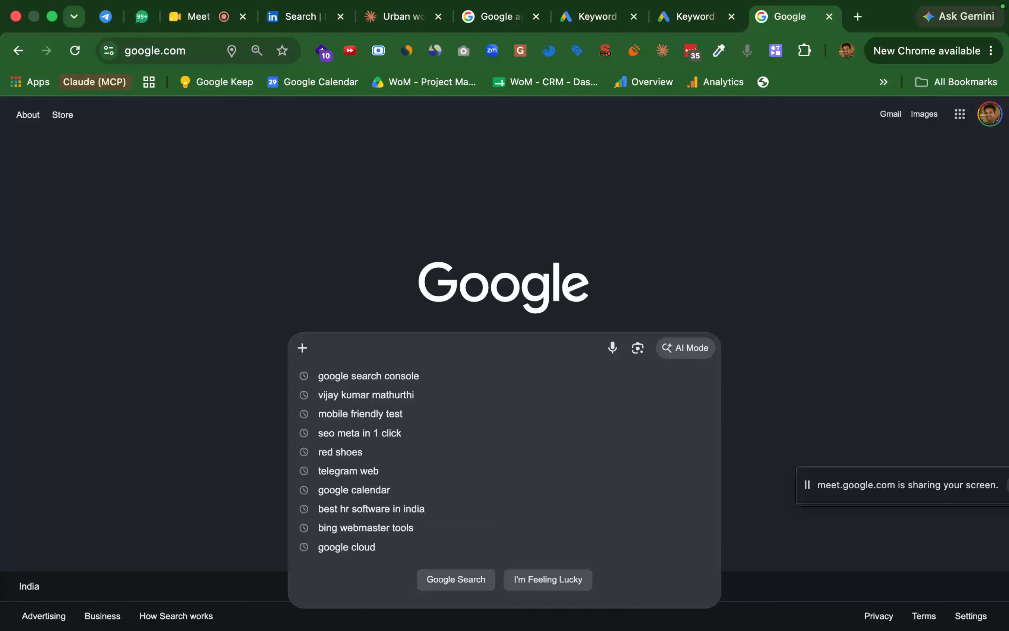
pyautogui.write('o')
pyautogui.press('BackSpace')
pyautogui.write('best pol')
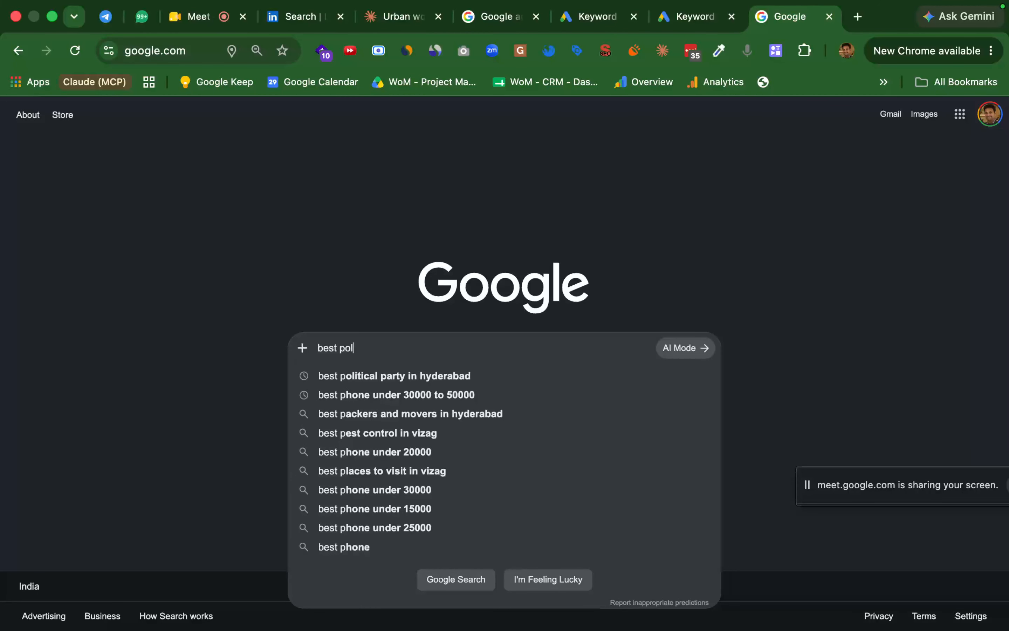
pyautogui.write('itical')
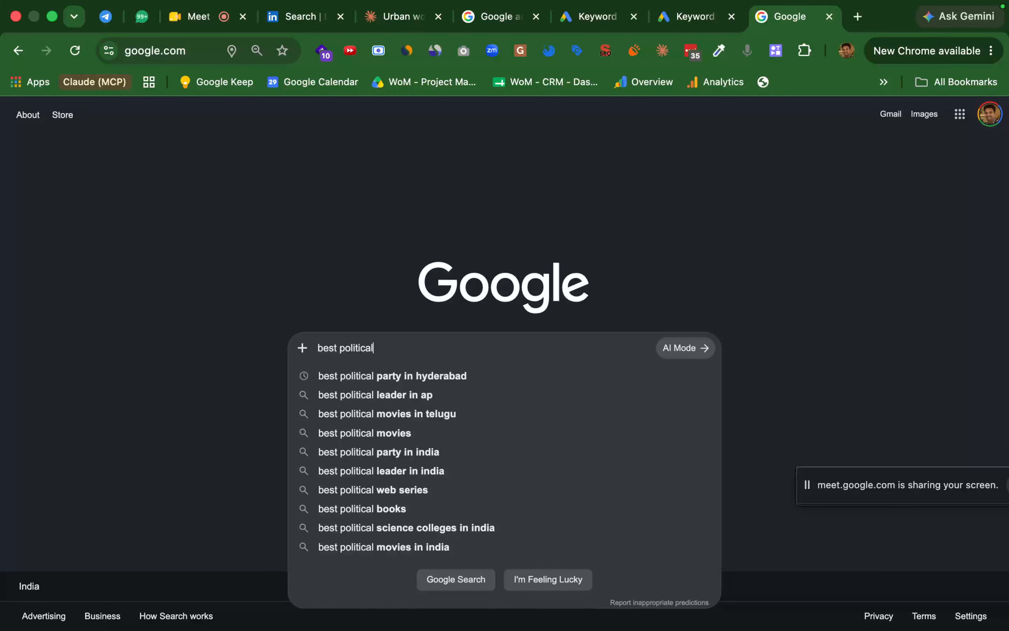
pyautogui.write('leader in ')
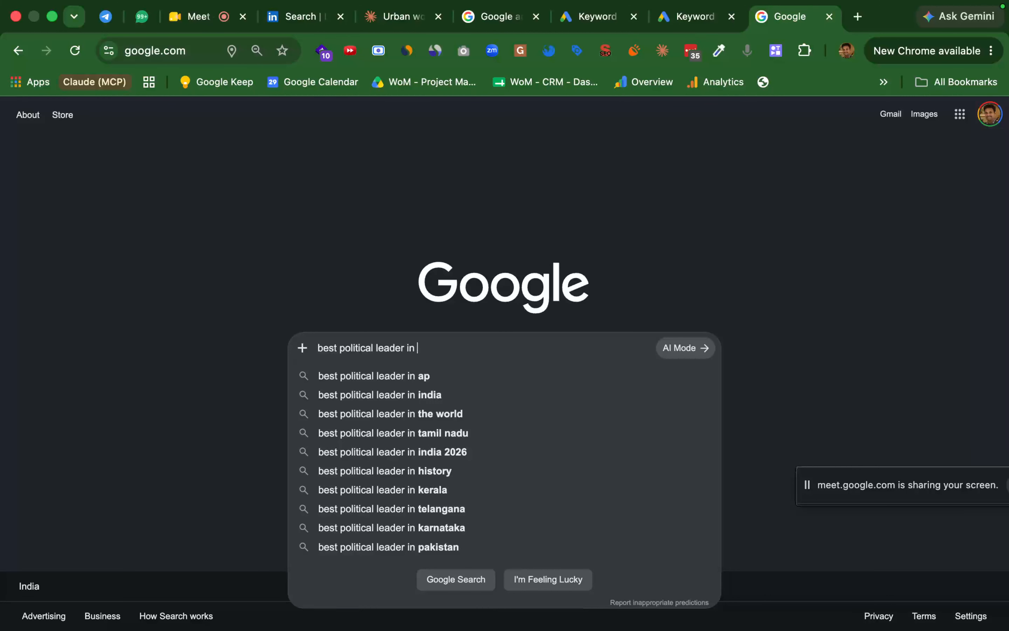
pyautogui.write('hydea')
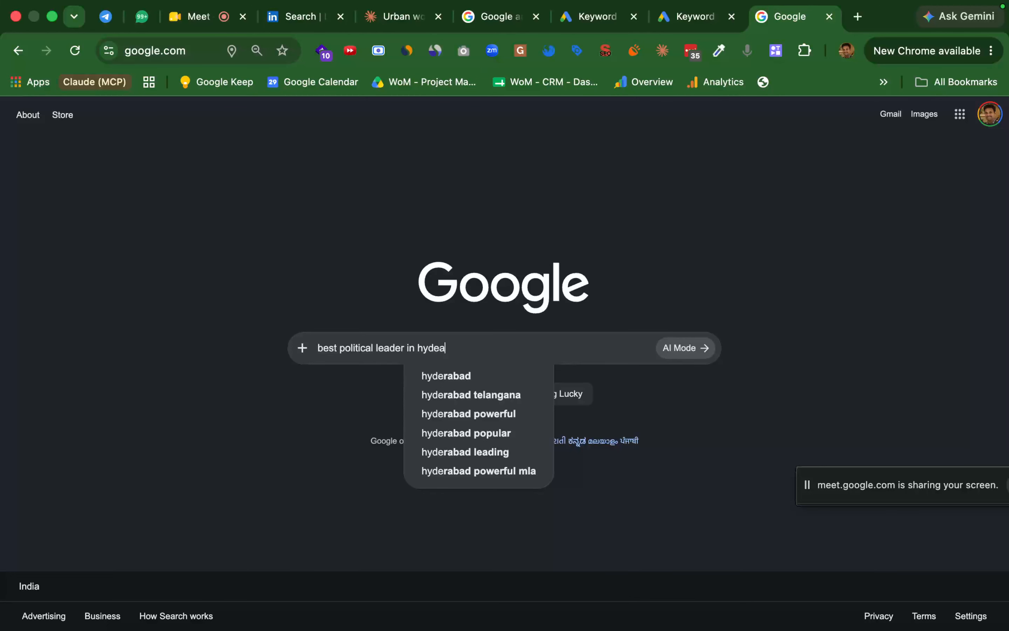
pyautogui.write('rabd')
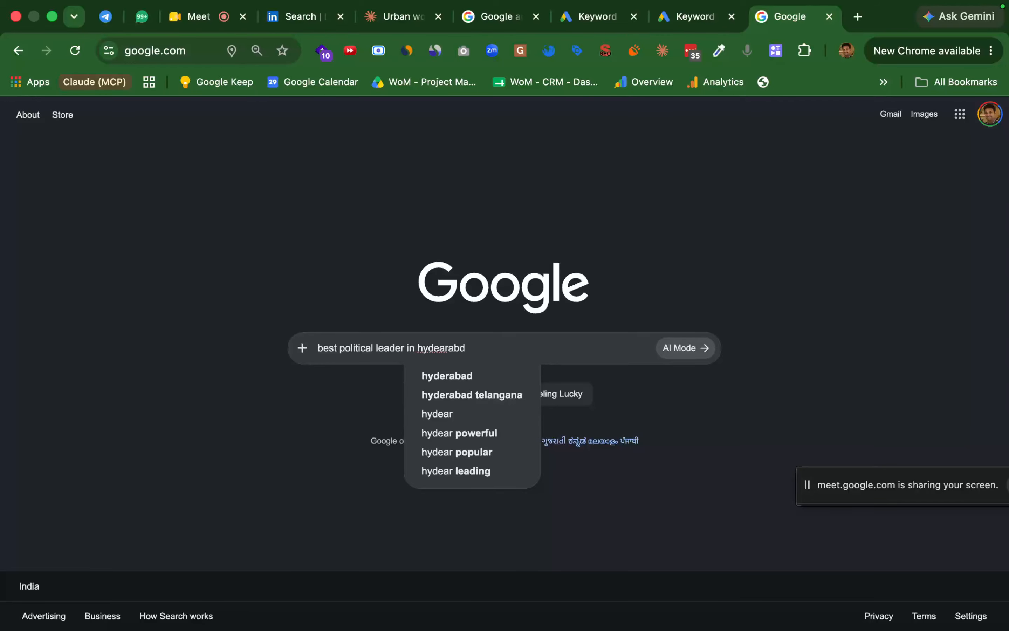
pyautogui.press('Return')
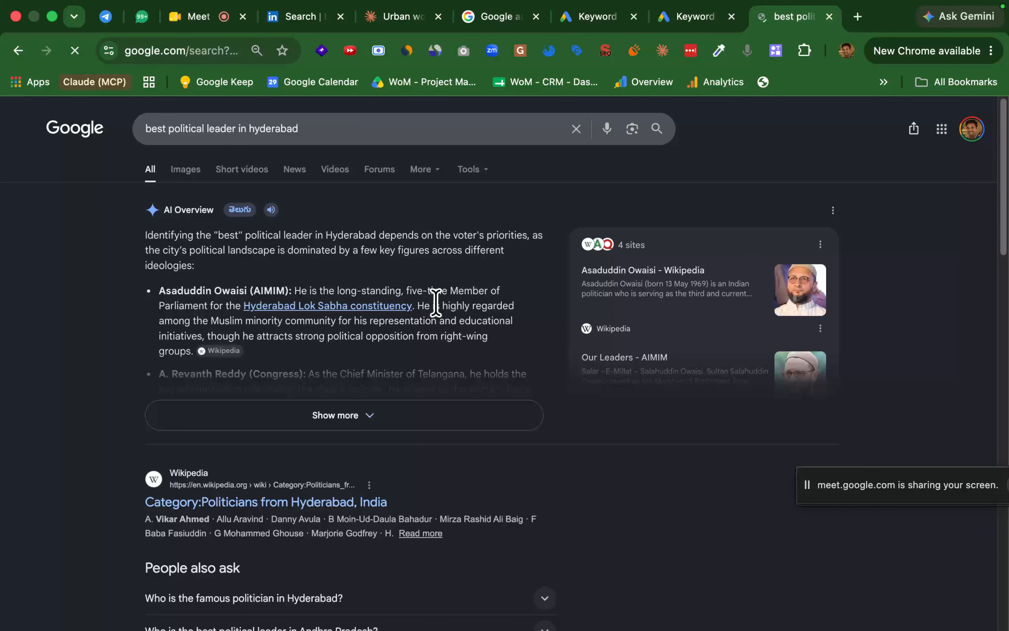
# - Expand the AI Overview of the search and highlight its list of political leaders for the participants
pyautogui.click(344, 416)
pyautogui.scroll(-2, 130, 154)
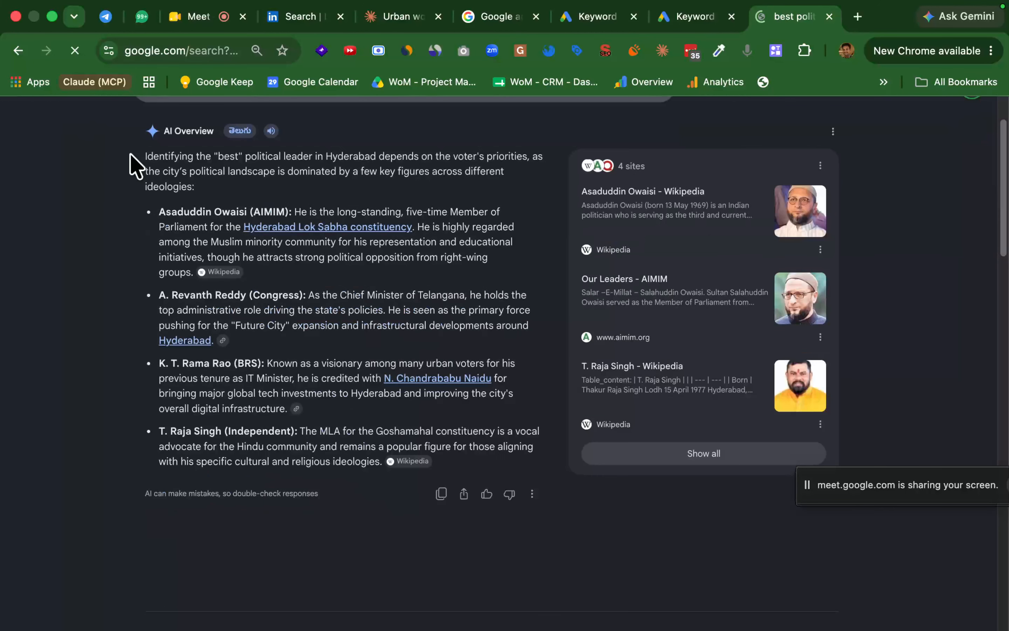
pyautogui.moveTo(130, 154); pyautogui.dragTo(173, 209)
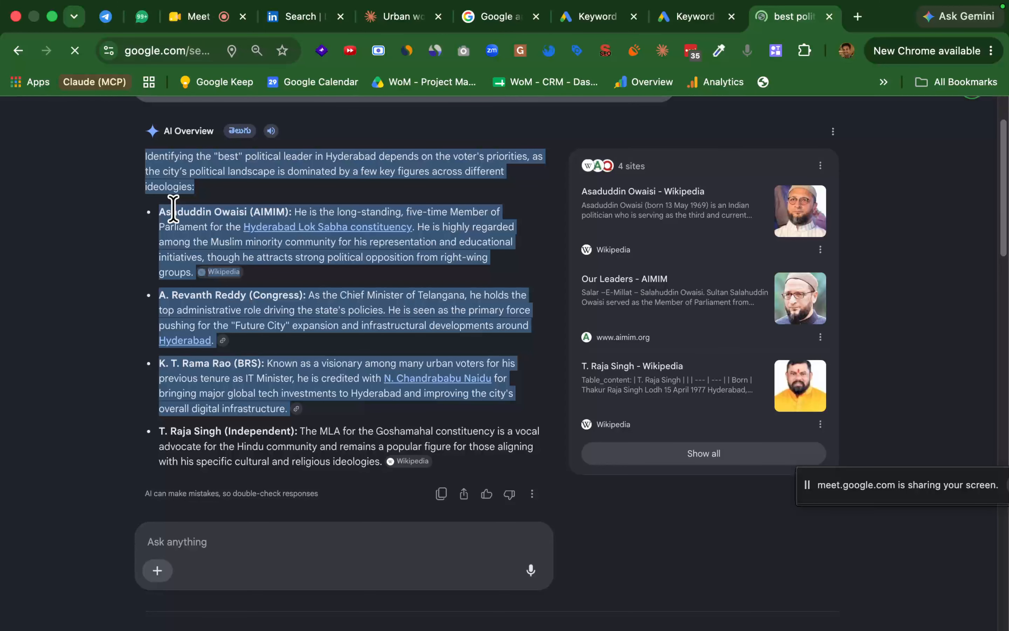
pyautogui.click(152, 209)
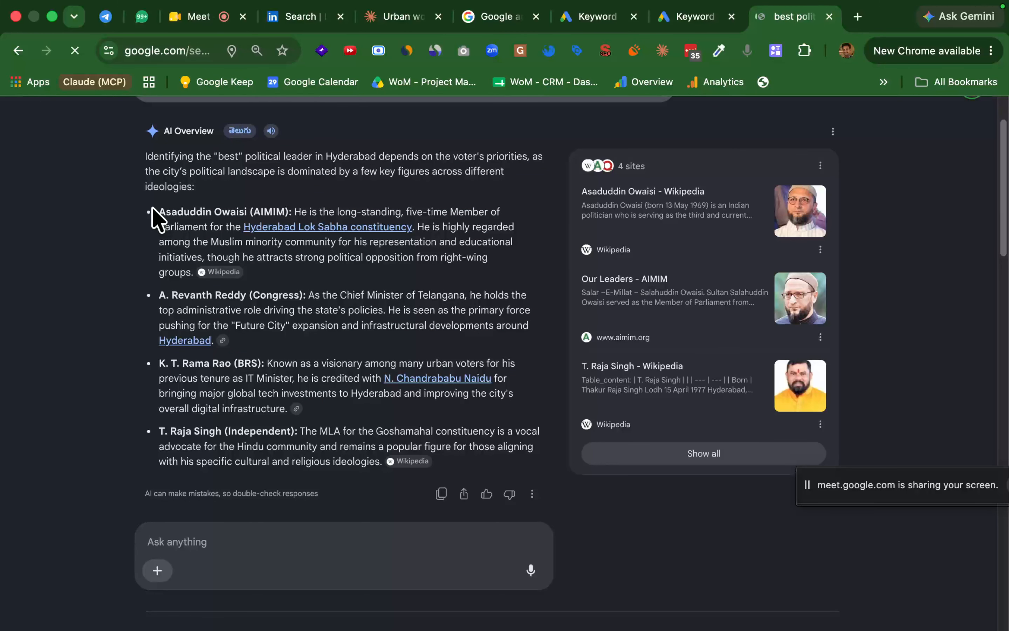
pyautogui.moveTo(152, 208); pyautogui.dragTo(338, 446)
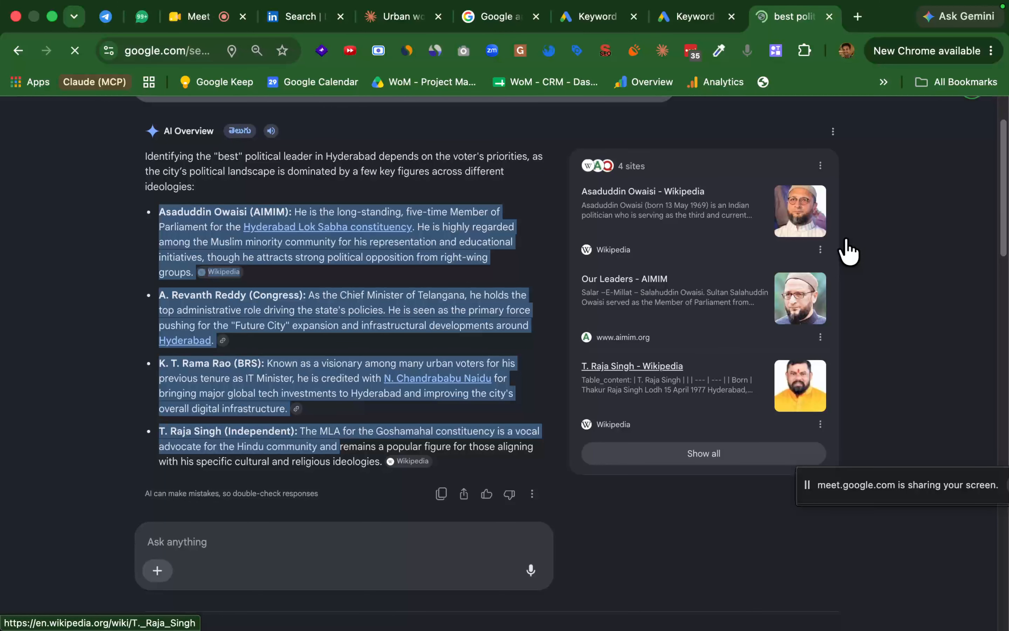
# - Look through the related questions and website results below the AI Overview
pyautogui.scroll(-5, 849, 251)
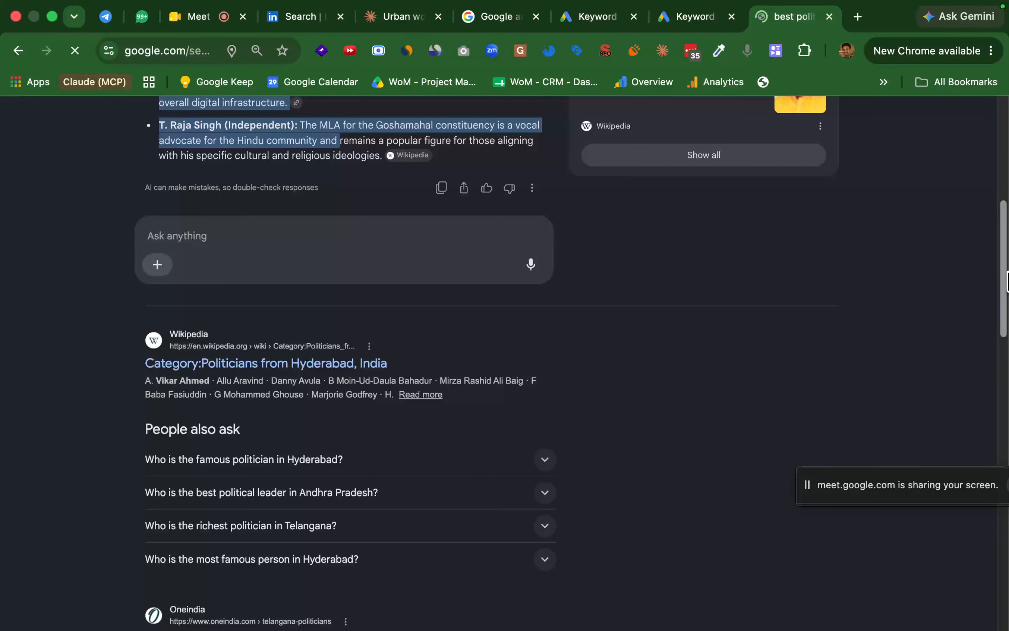
pyautogui.scroll(-5, 996, 317)
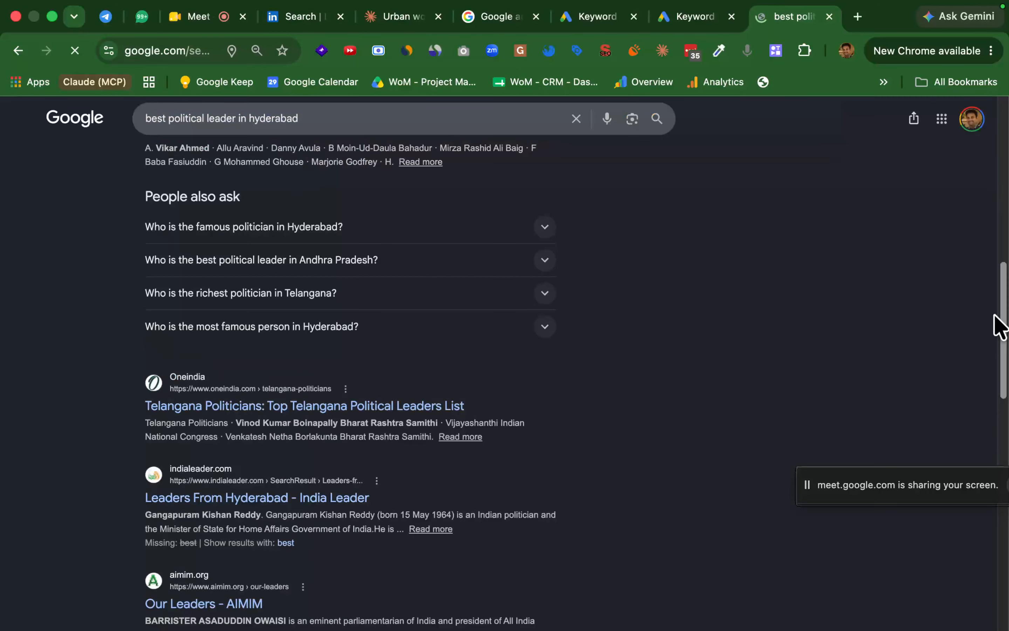
pyautogui.scroll(-1, 290, 389)
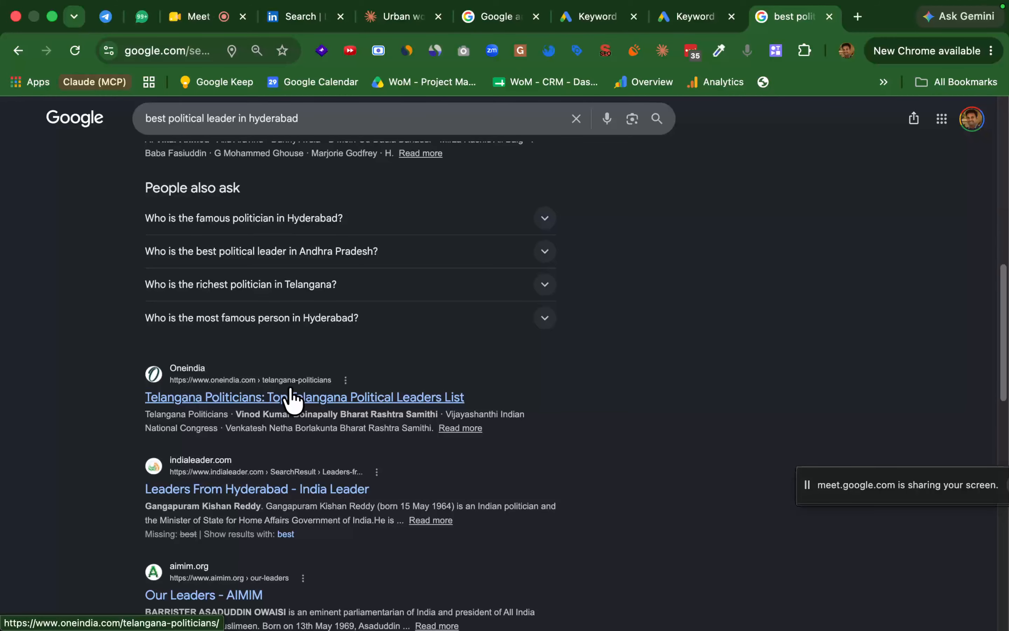
pyautogui.scroll(-2, 1003, 363)
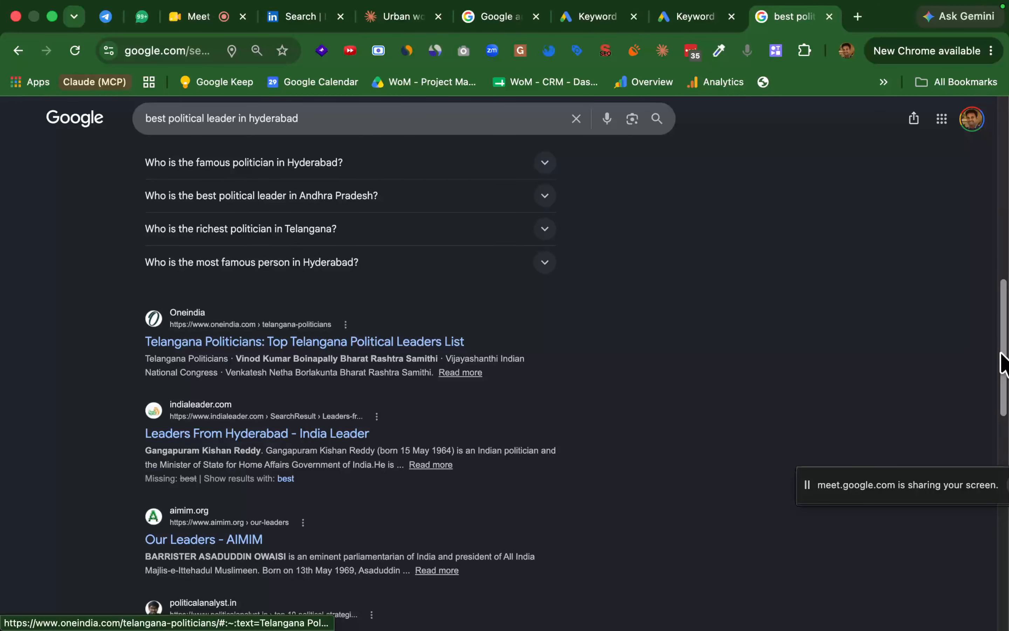
pyautogui.scroll(-2, 1003, 363)
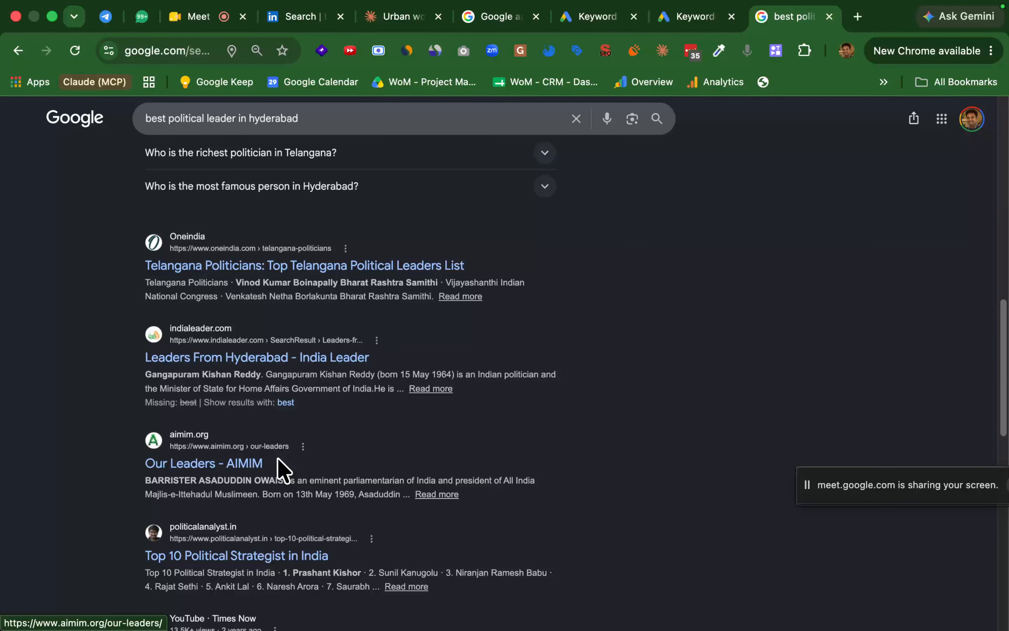
# - Look through the remaining website results for the search and return to the AI Overview
pyautogui.scroll(-6, 277, 463)
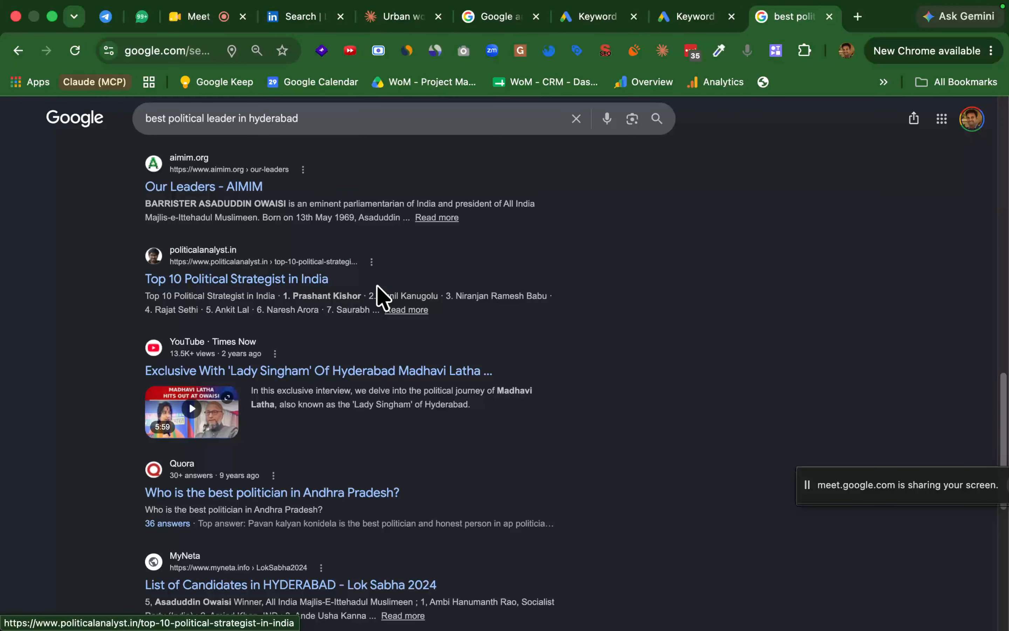
pyautogui.scroll(-4, 377, 285)
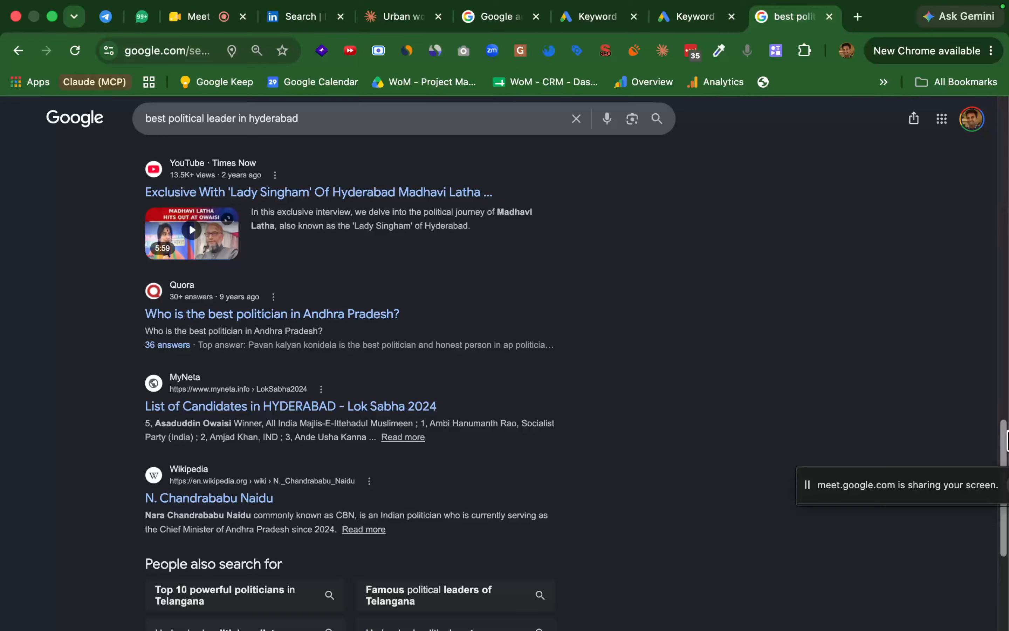
pyautogui.scroll(4, 985, 401)
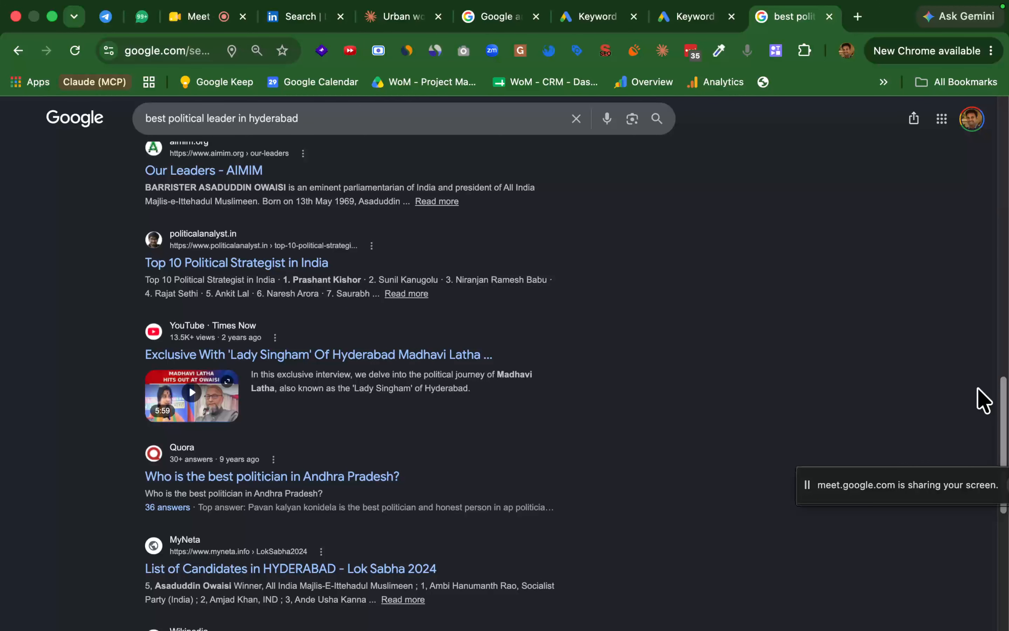
pyautogui.moveTo(1004, 401); pyautogui.dragTo(1007, 248)
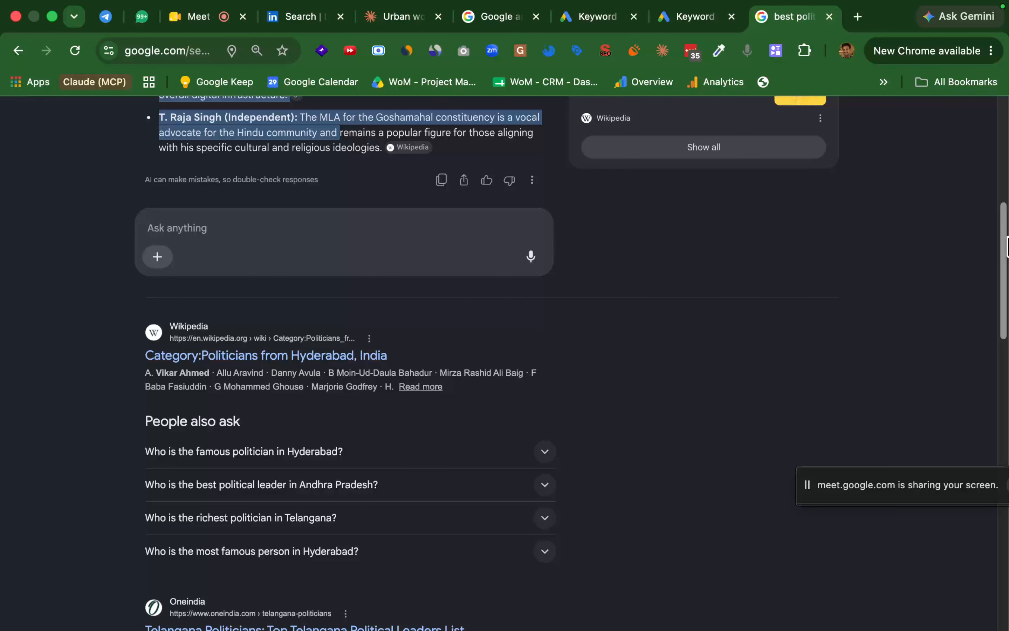
pyautogui.moveTo(1007, 236); pyautogui.dragTo(1005, 131)
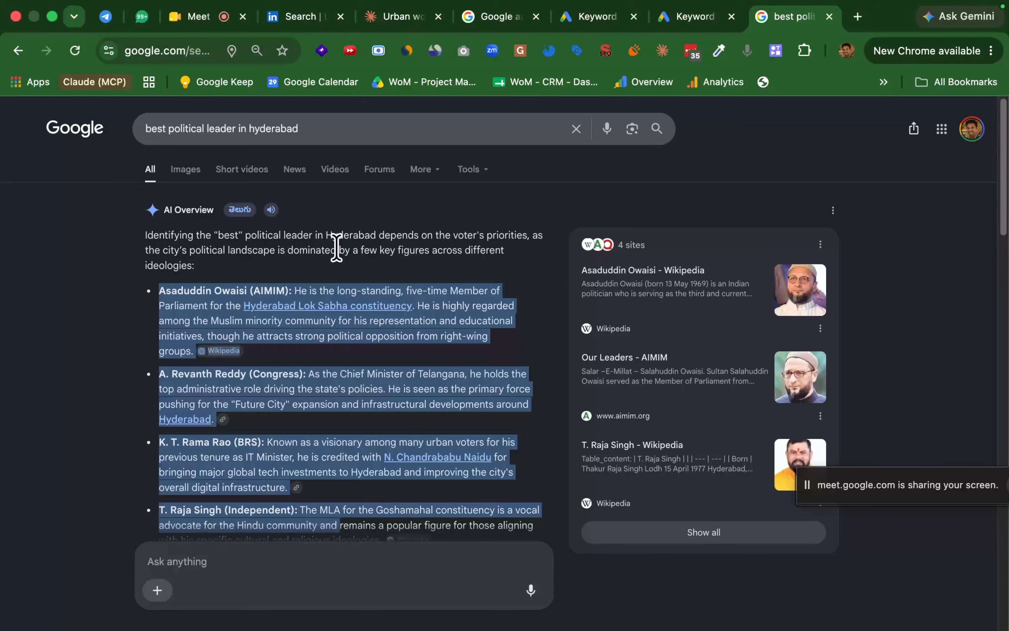
pyautogui.scroll(-3, 1006, 201)
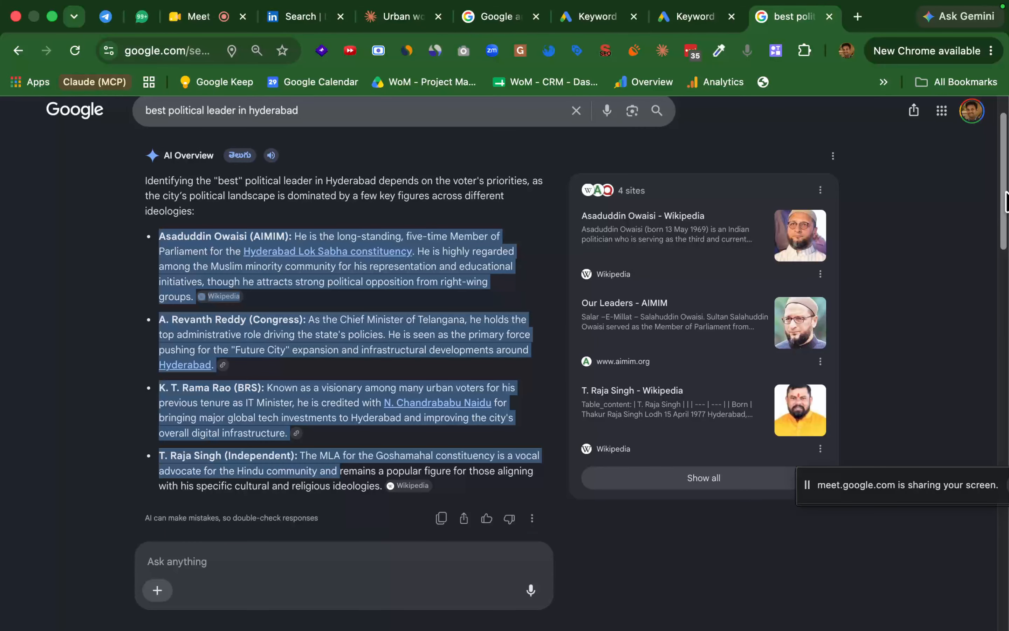
pyautogui.scroll(-1, 1006, 201)
pyautogui.scroll(-1, 1006, 203)
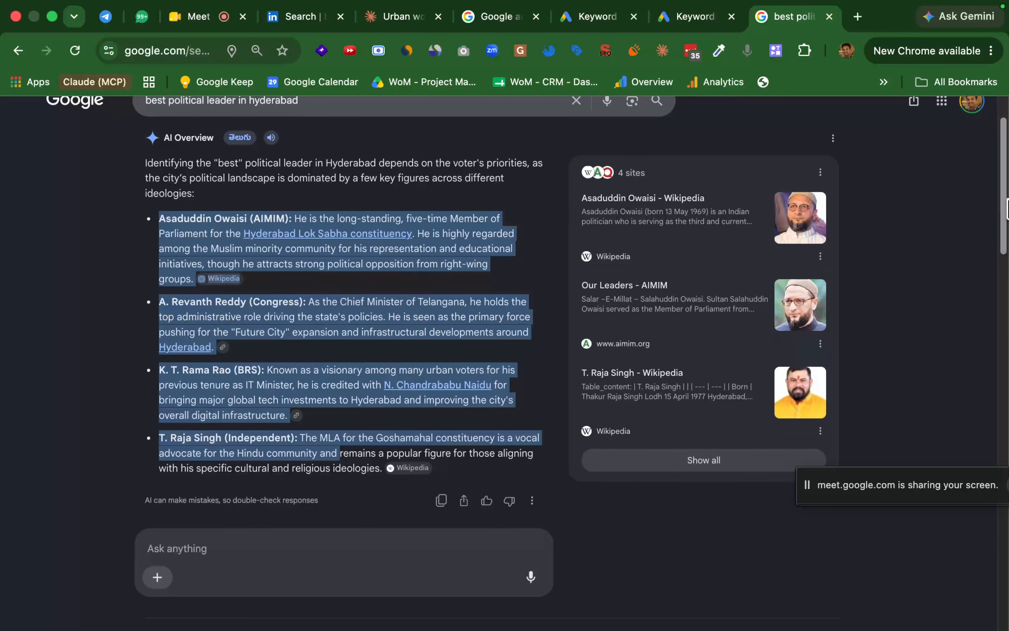
pyautogui.scroll(-1, 1006, 209)
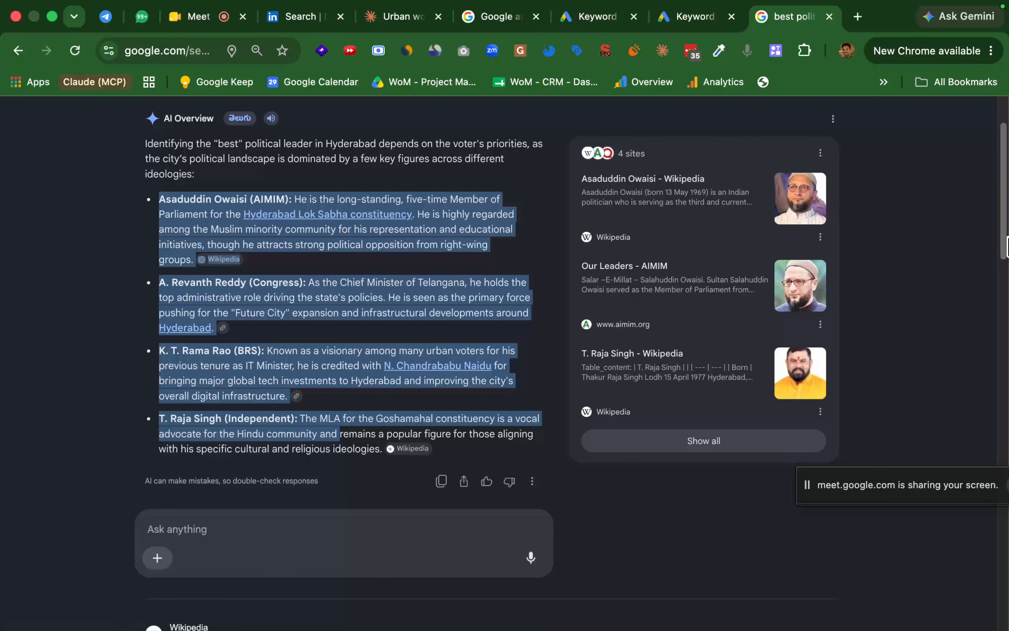
pyautogui.moveTo(1006, 236); pyautogui.dragTo(992, 209)
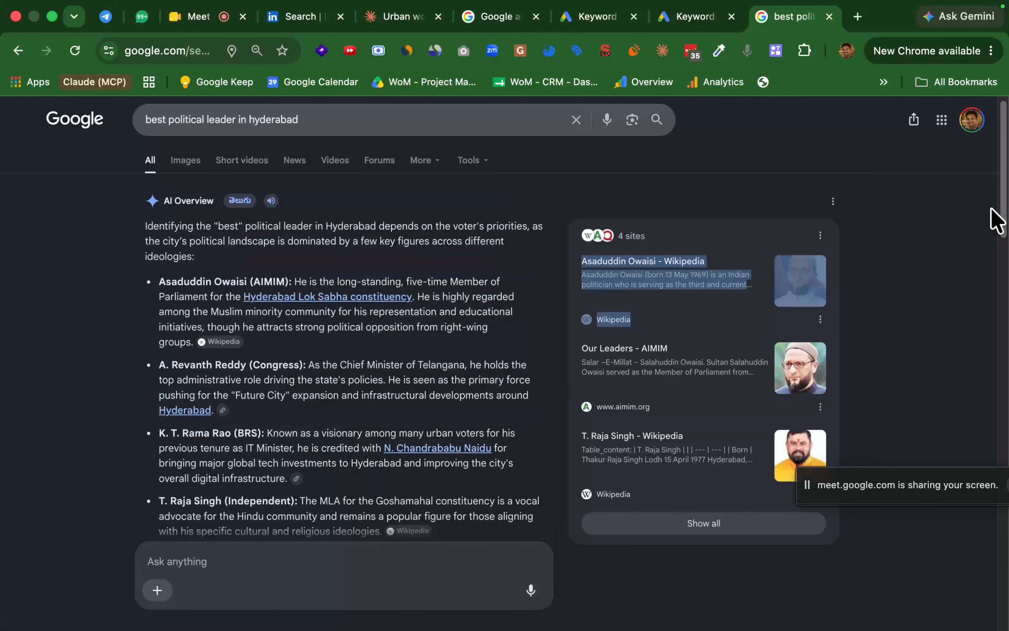
pyautogui.scroll(1, 992, 209)
pyautogui.moveTo(991, 208); pyautogui.dragTo(964, 145)
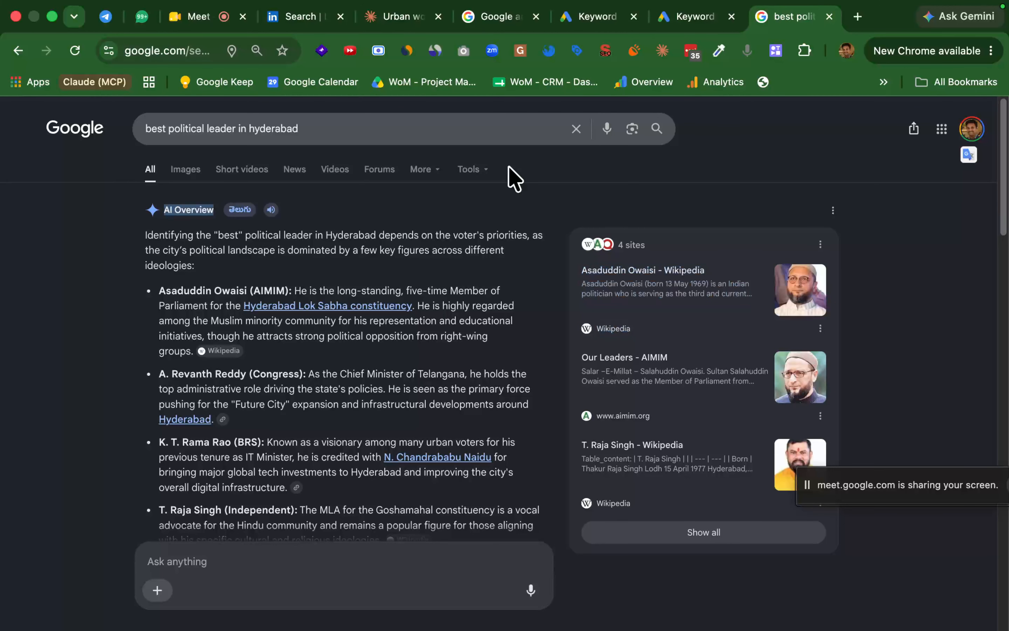
# - Shorten the search query to "best political leader" to bring up Google's autocomplete suggestions
pyautogui.click(143, 138)
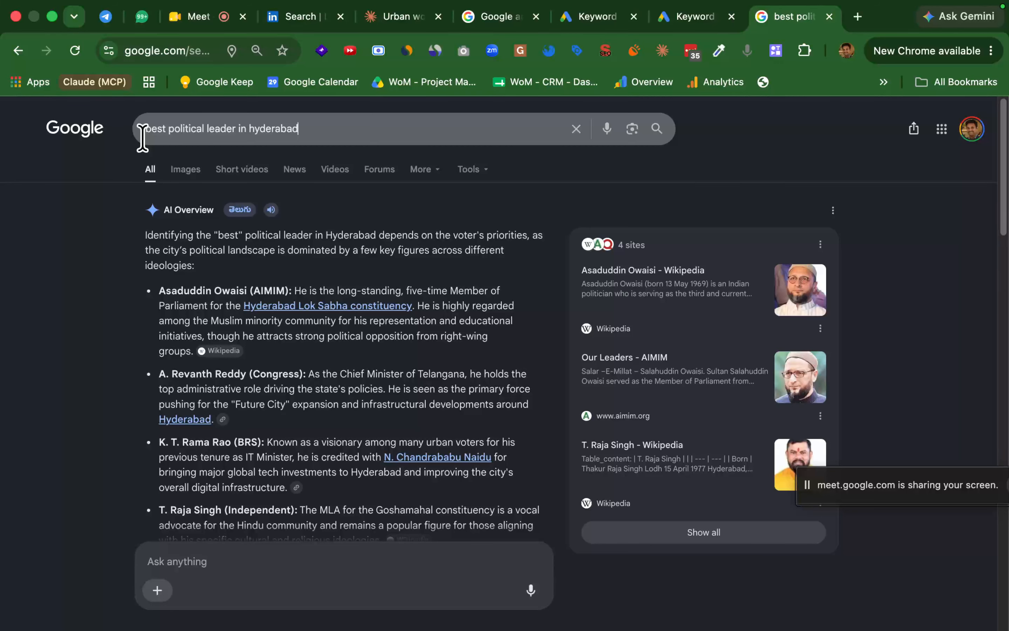
pyautogui.click(142, 138)
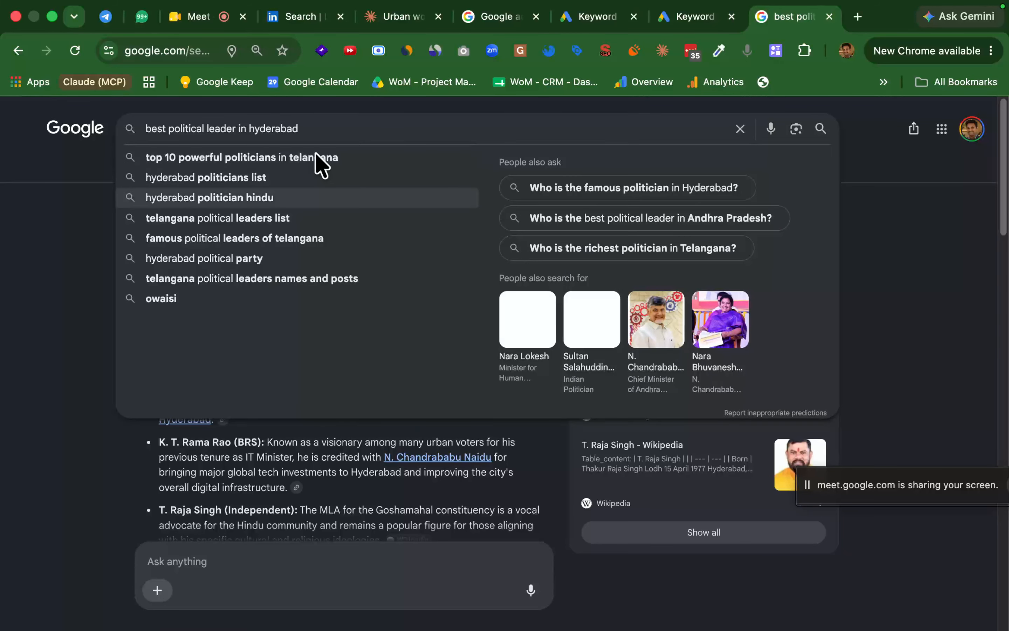
pyautogui.moveTo(299, 129); pyautogui.dragTo(248, 127)
pyautogui.press('BackSpace')
pyautogui.press('BackSpace')
pyautogui.press('BackSpace')
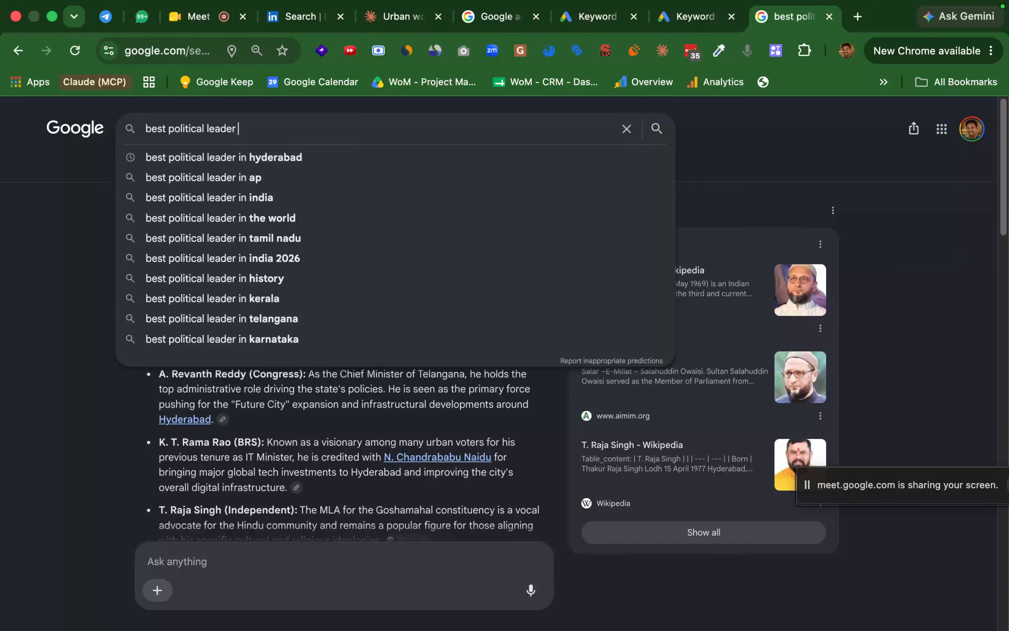
pyautogui.press('BackSpace')
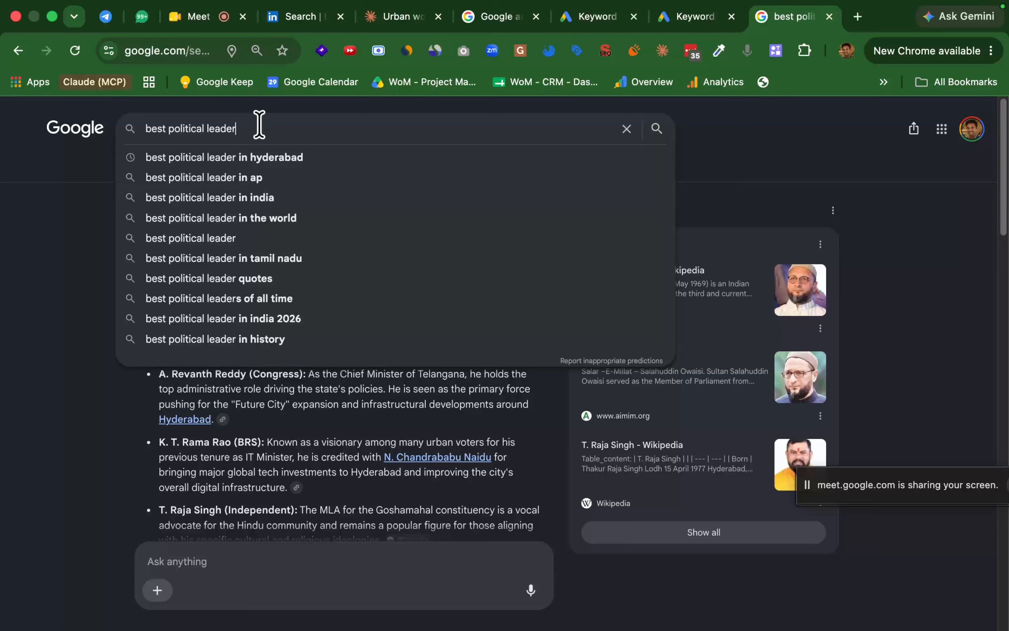
# - Change the search query to "best political party" to compare its autocomplete suggestions
pyautogui.press('BackSpace')
pyautogui.press('BackSpace')
pyautogui.press('BackSpace')
pyautogui.press('BackSpace')
pyautogui.press('BackSpace')
pyautogui.press('BackSpace')
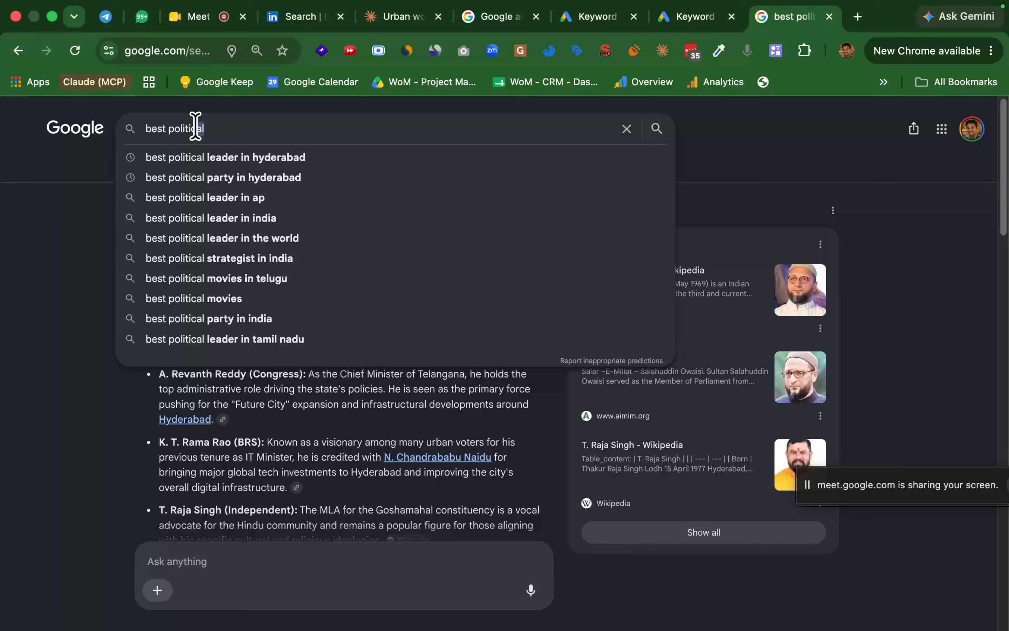
pyautogui.click(239, 132)
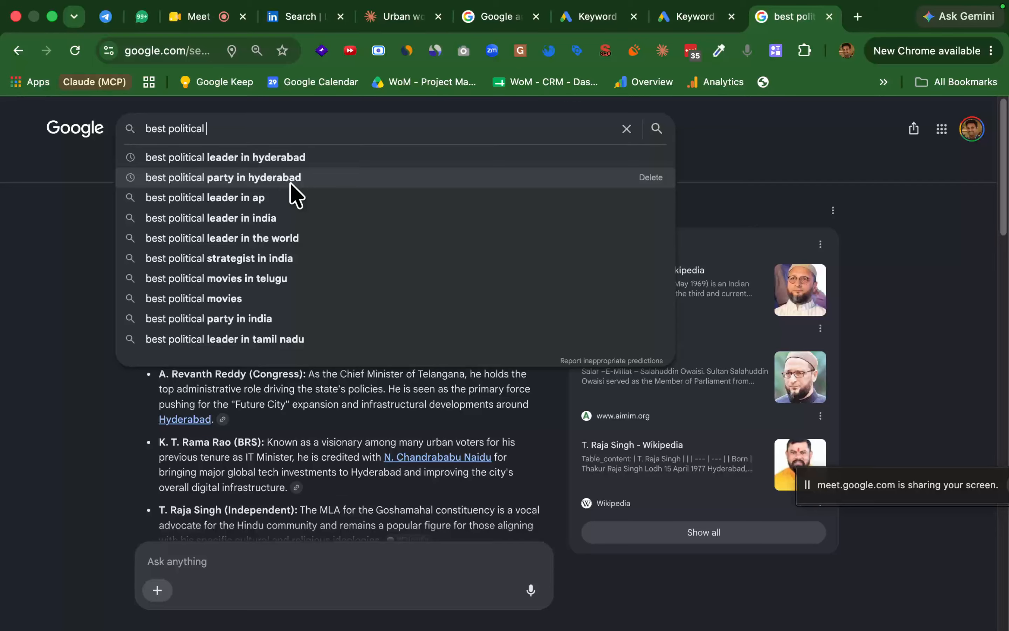
pyautogui.write('party')
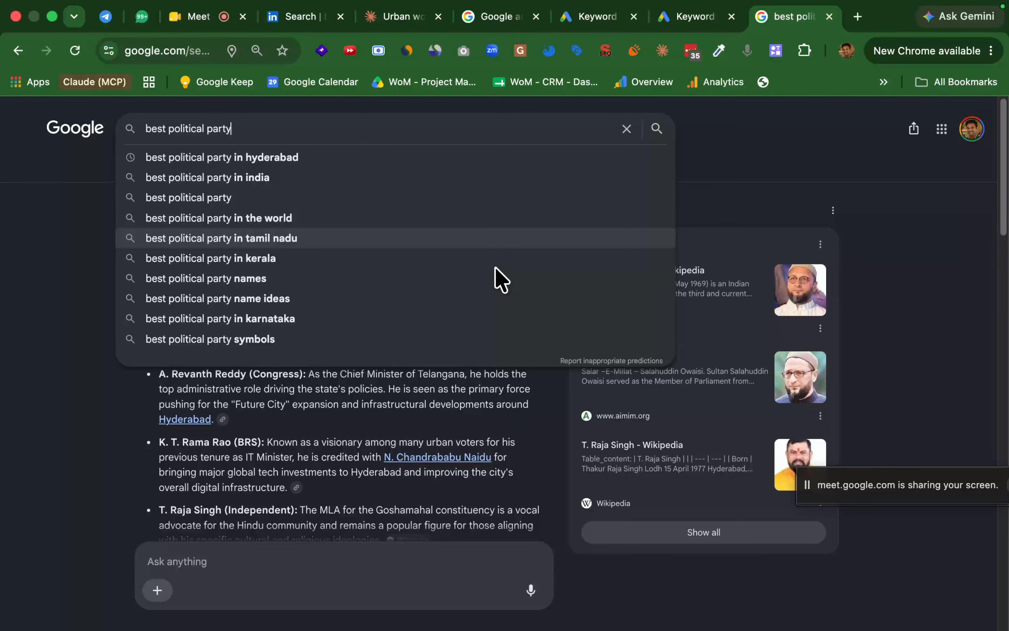
pyautogui.click(903, 178)
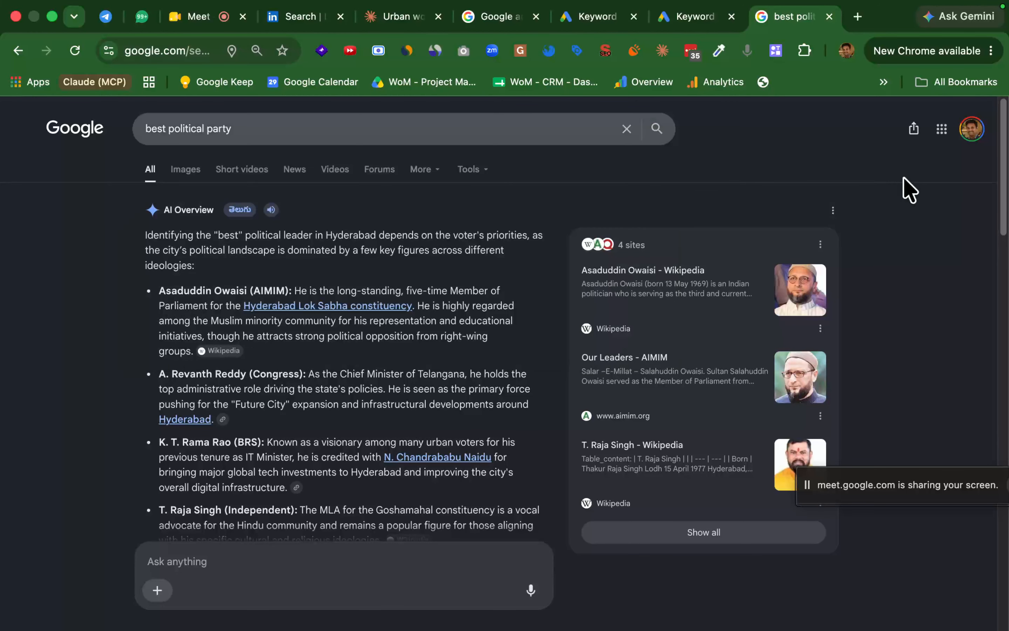
# - Replace the search query with "best mla in karnataka" to bring up its suggestions and highlight the state name
pyautogui.click(422, 133)
pyautogui.press('BackSpace')
pyautogui.press('BackSpace')
pyautogui.press('BackSpace')
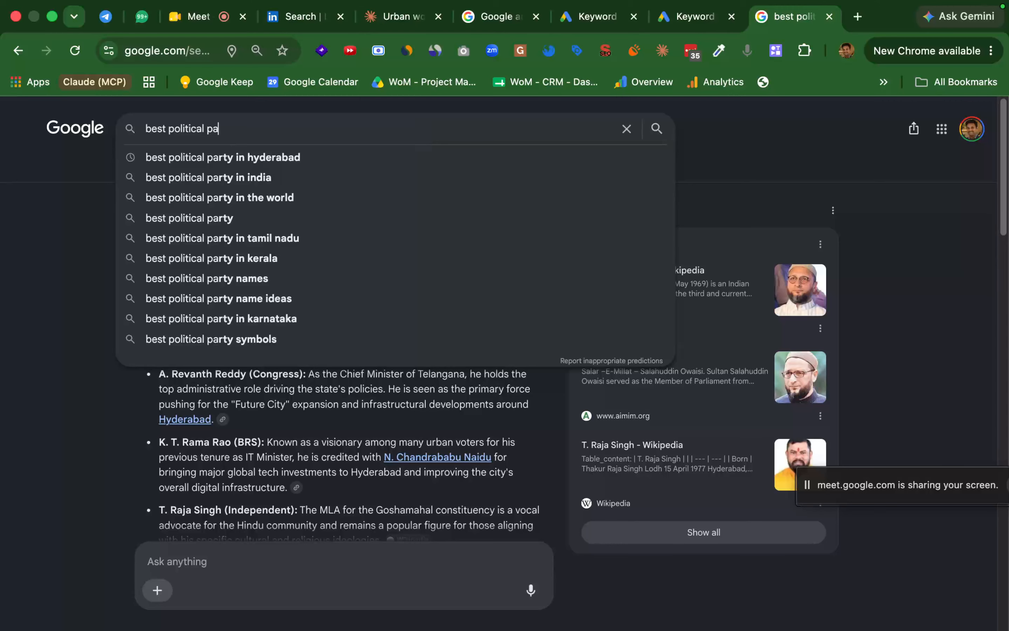
pyautogui.press('BackSpace')
pyautogui.press('BackSpace')
pyautogui.press('BackSpace')
pyautogui.press('BackSpace')
pyautogui.press('BackSpace')
pyautogui.press('BackSpace')
pyautogui.press('BackSpace')
pyautogui.press('BackSpace')
pyautogui.press('BackSpace')
pyautogui.press('BackSpace')
pyautogui.press('BackSpace')
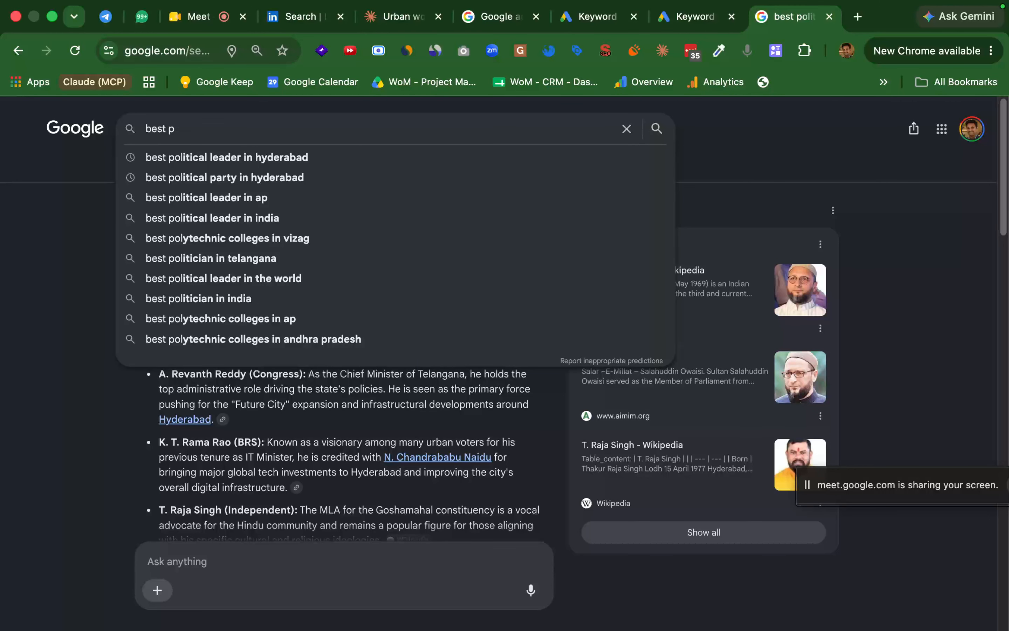
pyautogui.press('BackSpace')
pyautogui.write('mla in')
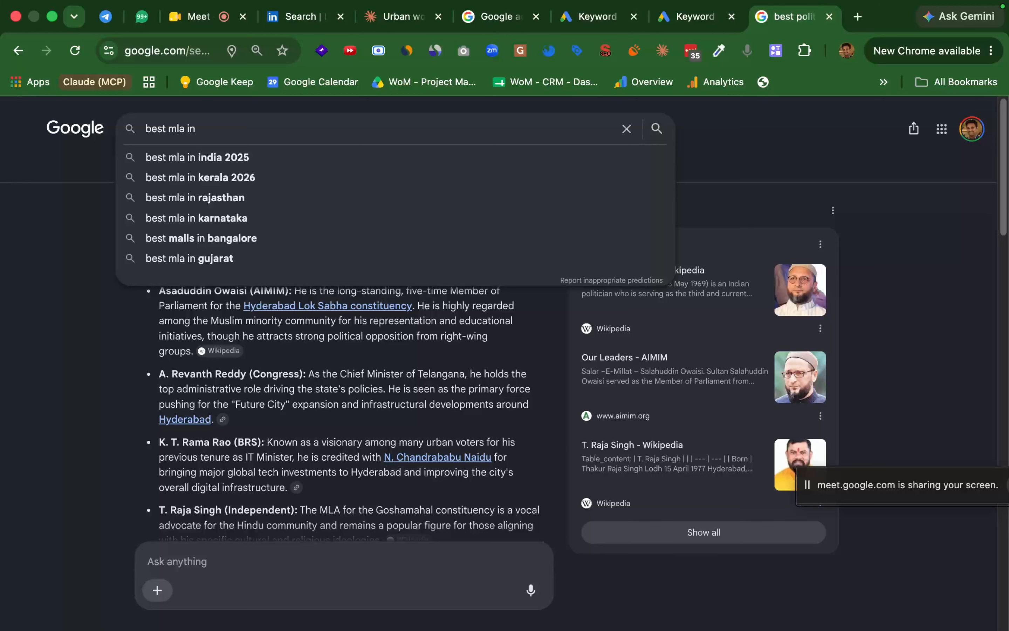
pyautogui.write('karnataka')
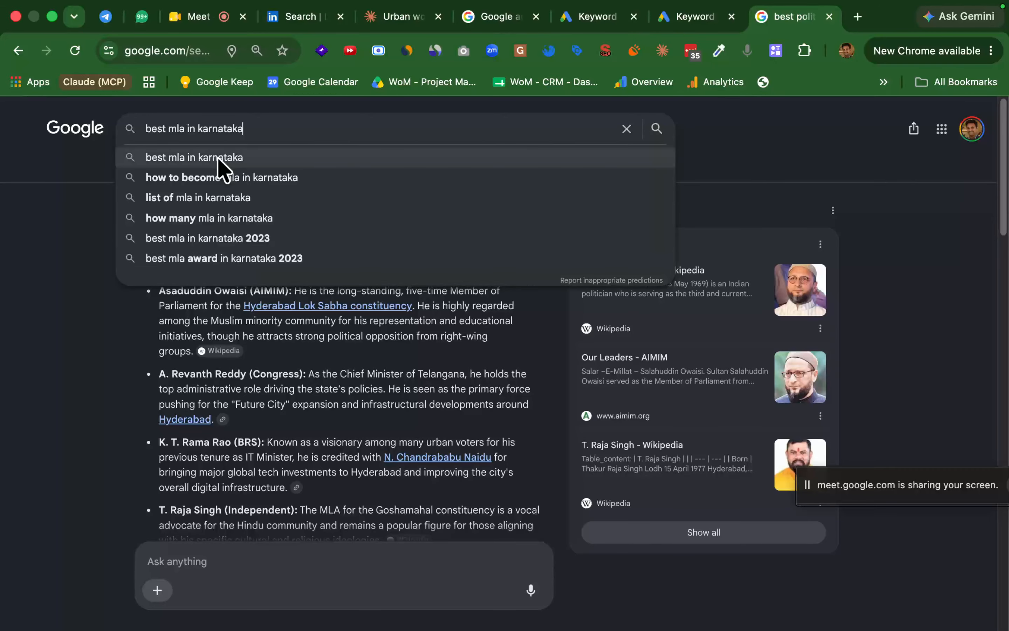
pyautogui.moveTo(213, 129); pyautogui.dragTo(717, 261)
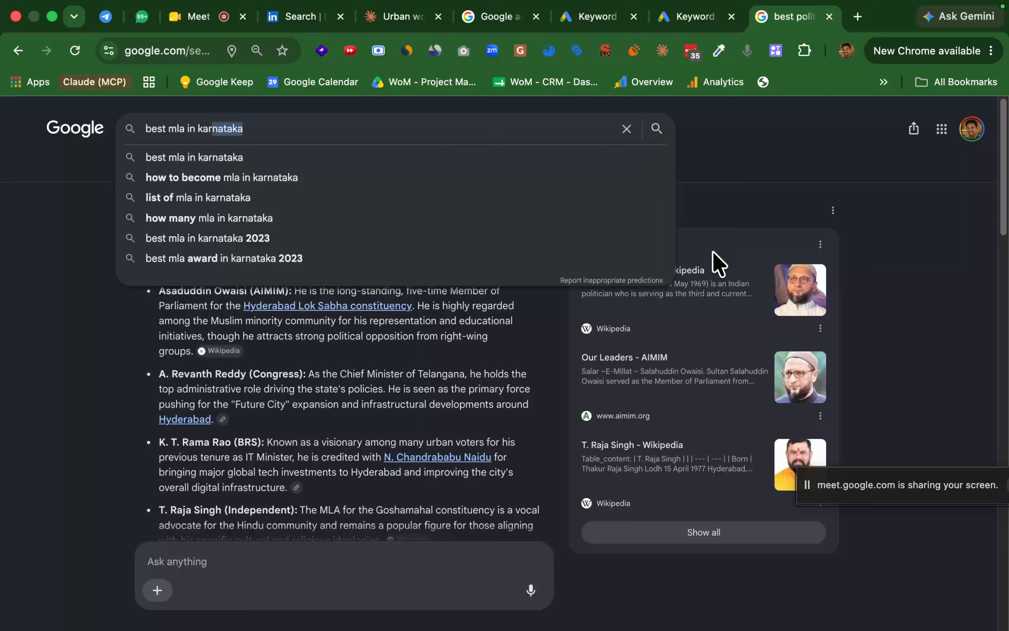
pyautogui.click(279, 141)
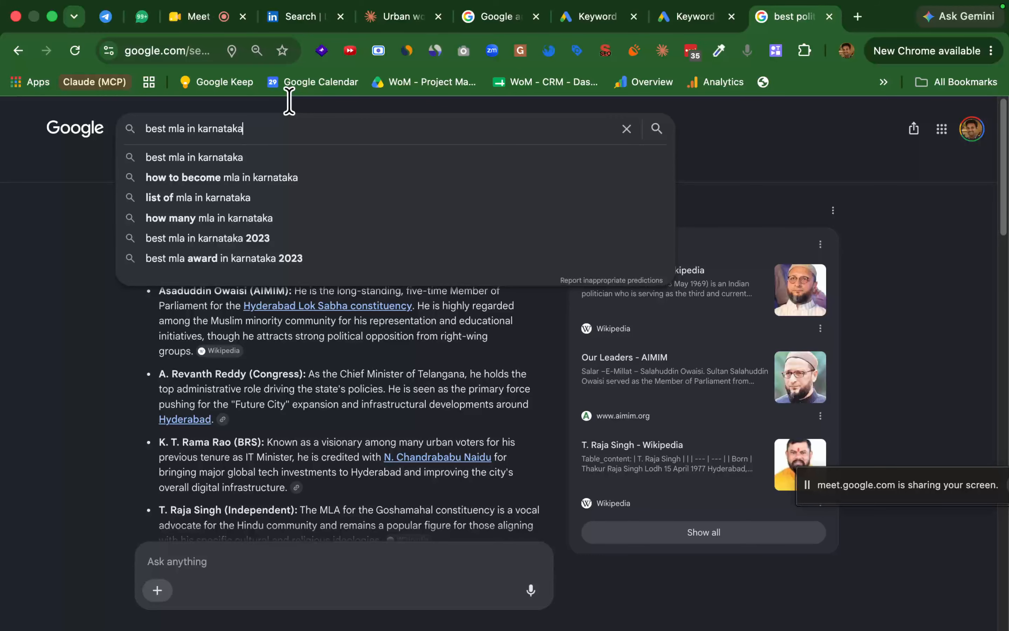
pyautogui.moveTo(203, 129); pyautogui.dragTo(253, 251)
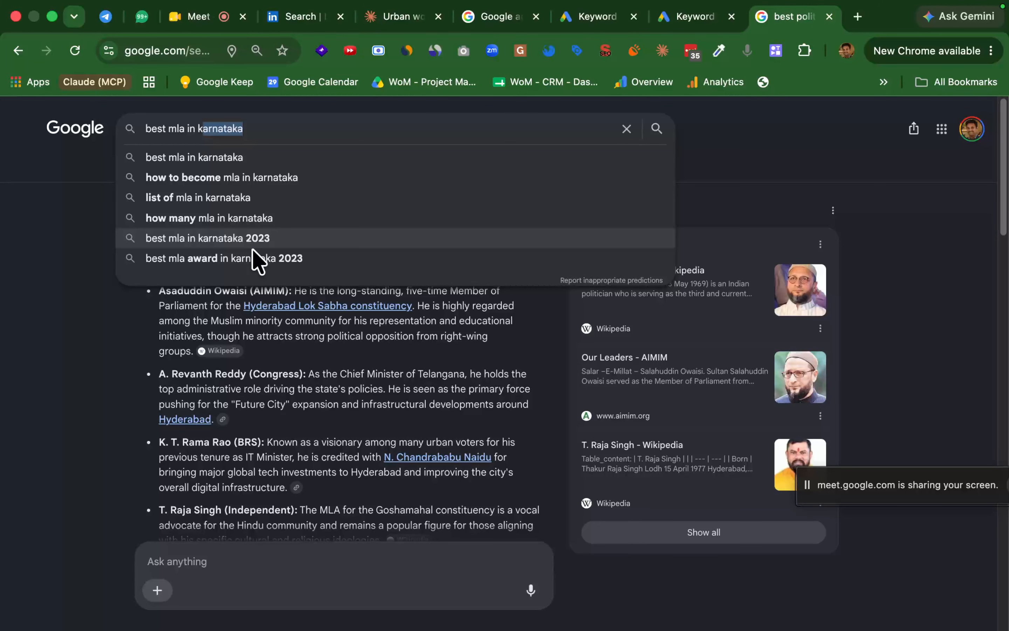
# - Show the participants the "People also search for" suggestions at the end of the results, highlighting their heading
pyautogui.moveTo(1005, 204); pyautogui.dragTo(1005, 432)
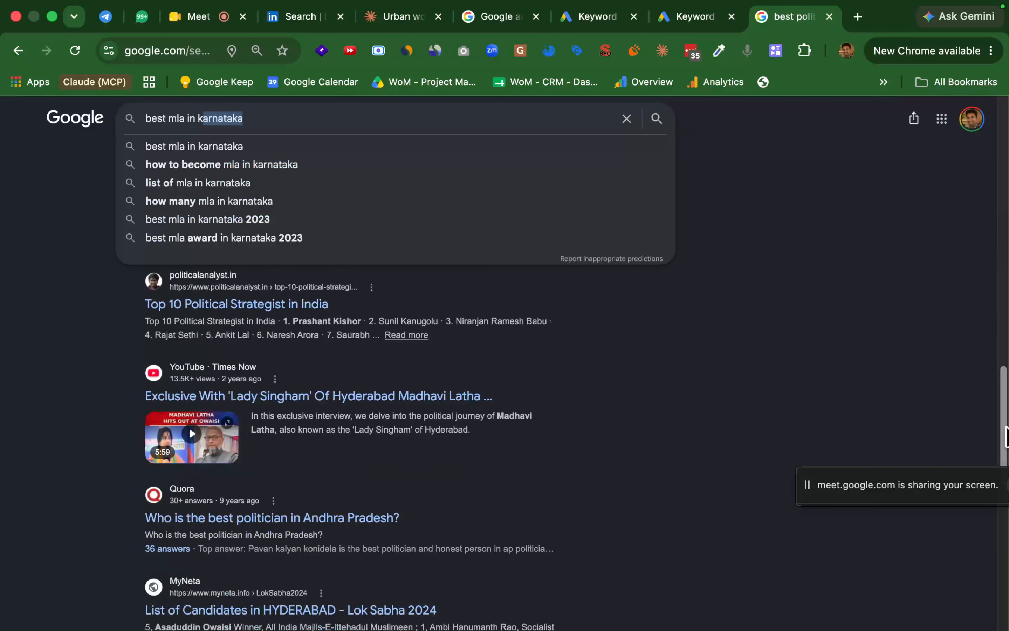
pyautogui.click(658, 374)
pyautogui.scroll(-10, 658, 374)
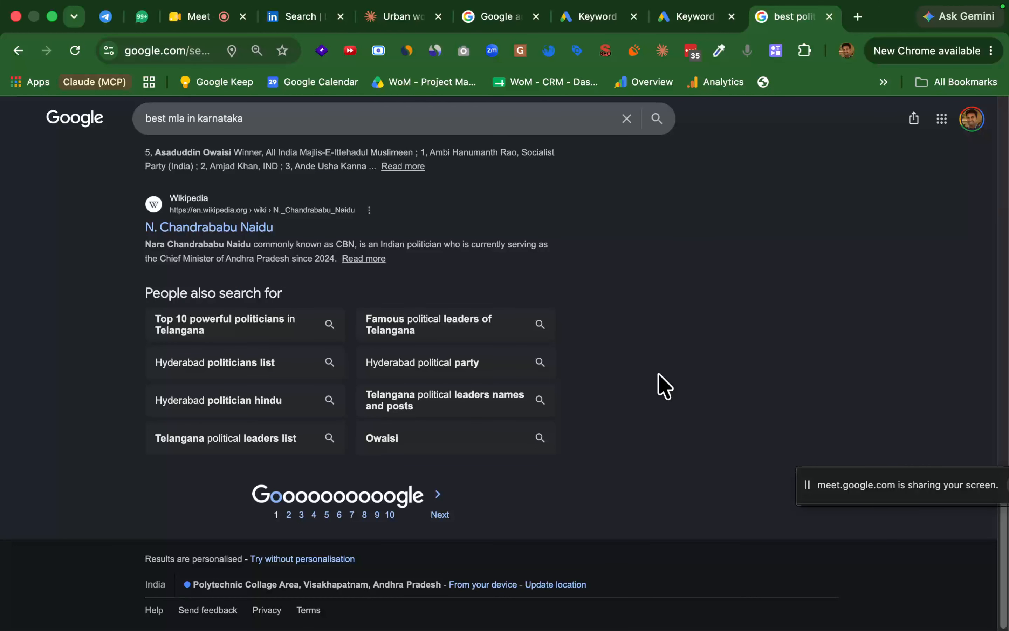
pyautogui.moveTo(286, 293); pyautogui.dragTo(146, 293)
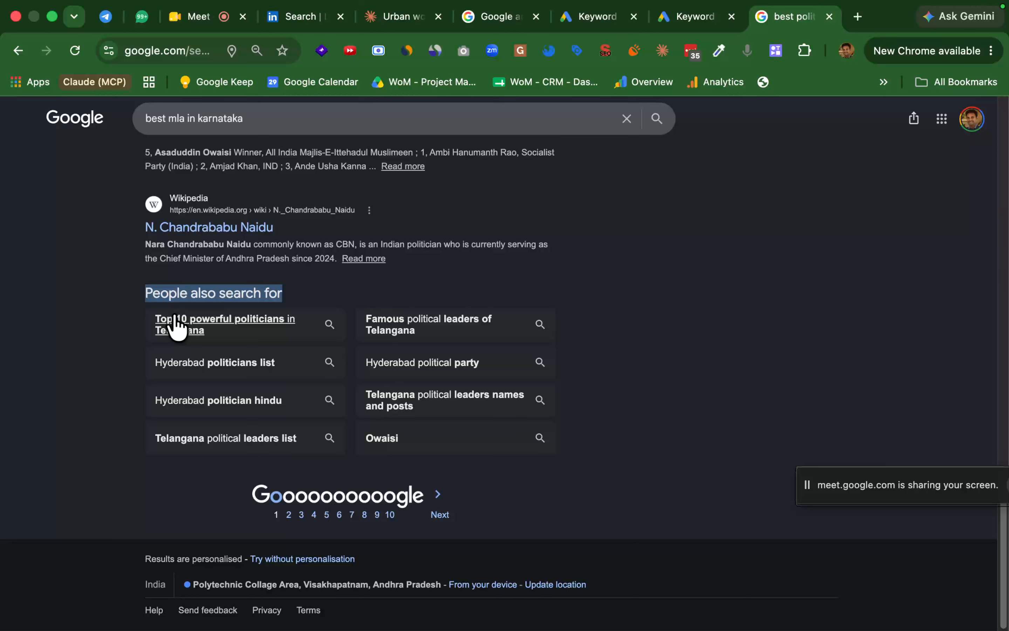
pyautogui.click(221, 119)
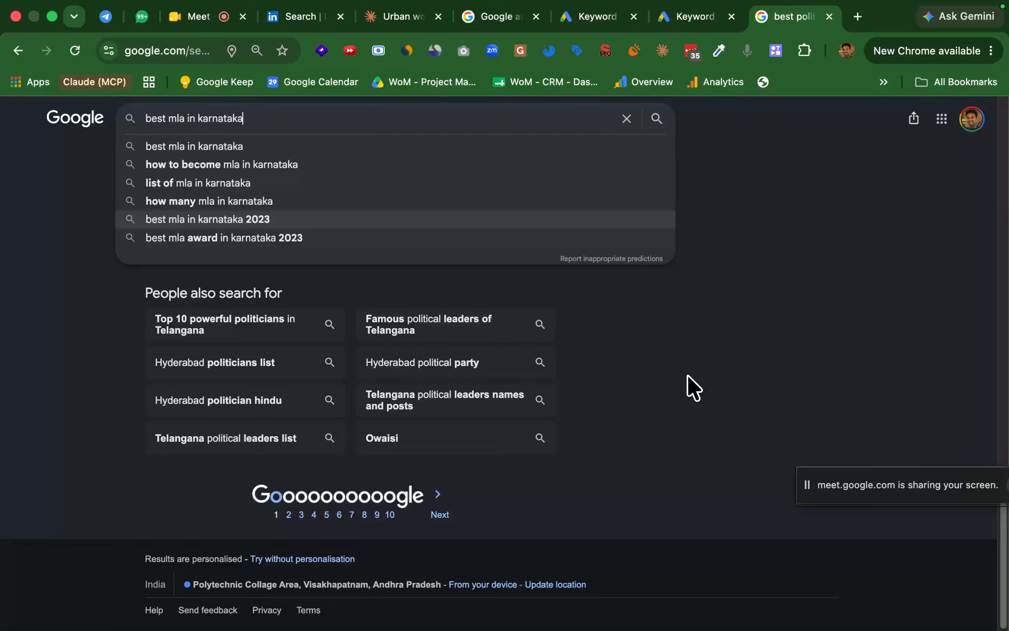
pyautogui.click(162, 297)
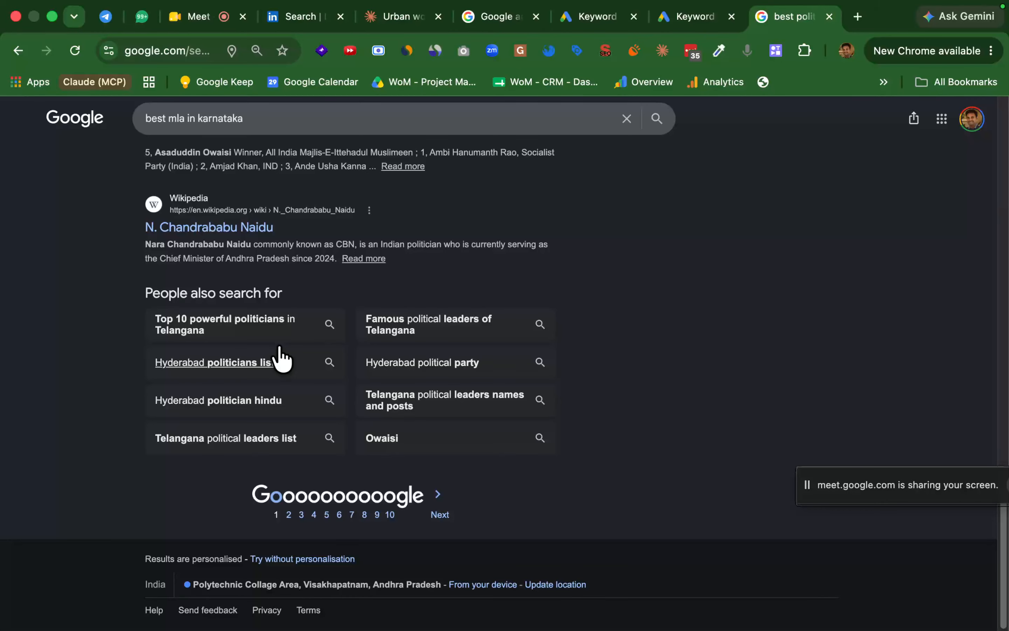
pyautogui.click(854, 15)
pyautogui.write('d')
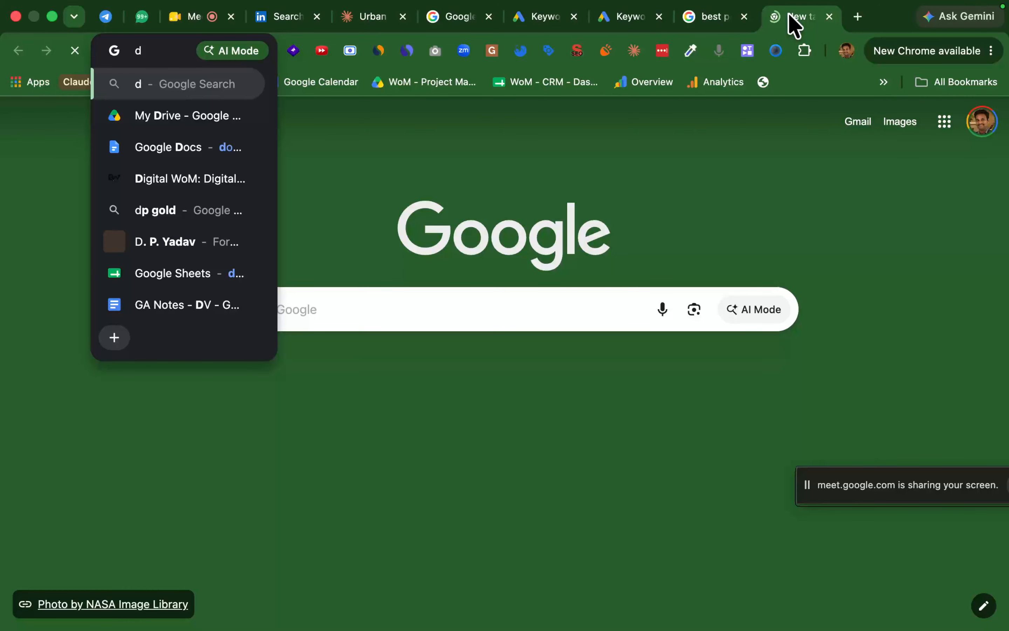
pyautogui.click(175, 147)
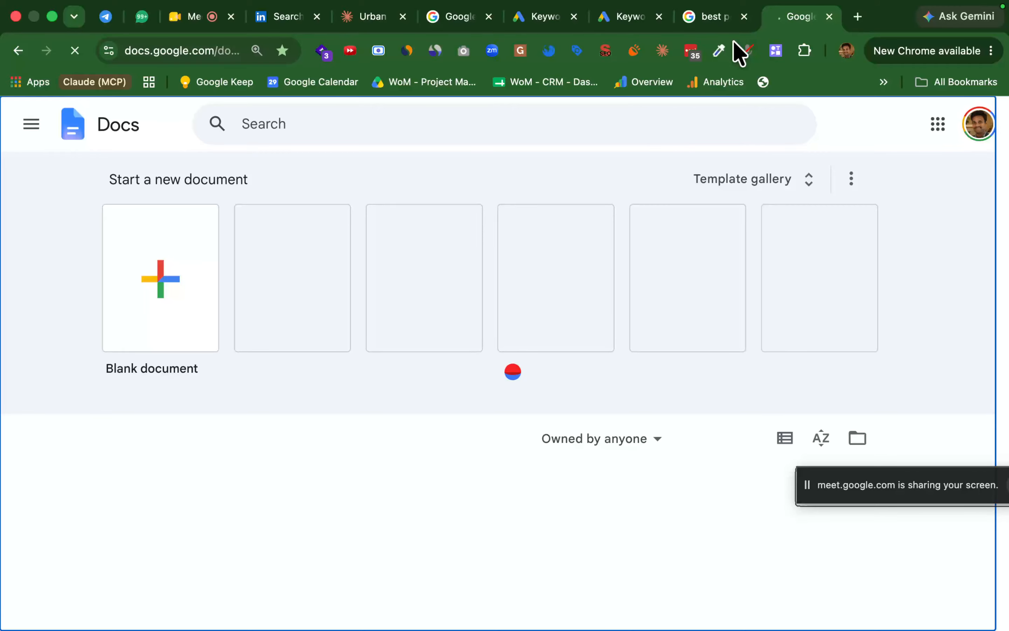
pyautogui.click(829, 17)
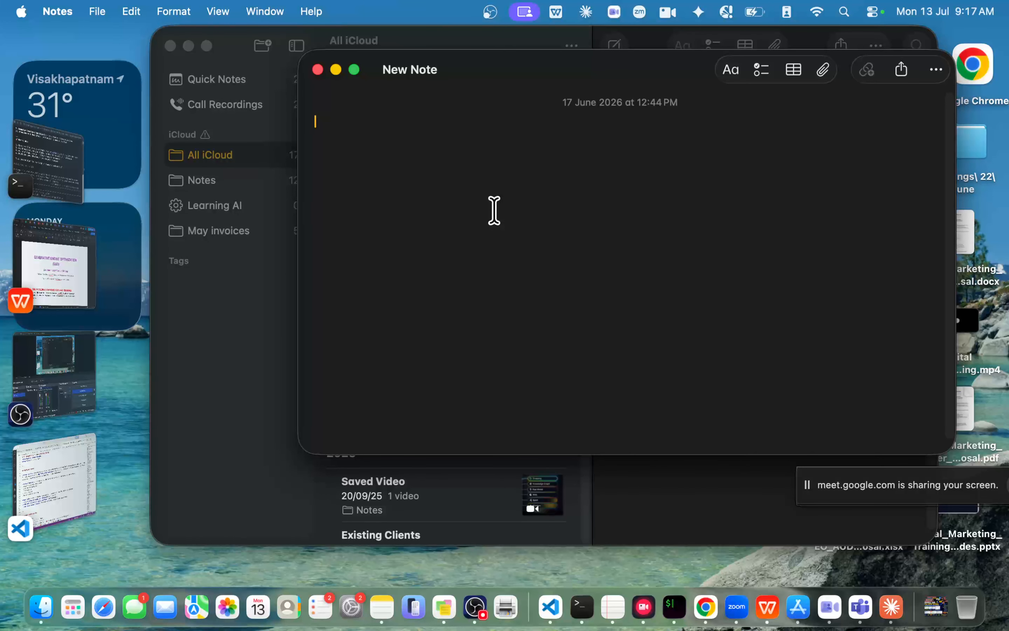
# - Write "Best MLA in chikballapur" and "Best Leader in chikballapur" as the first two lines of the new note
pyautogui.write('Best MLS')
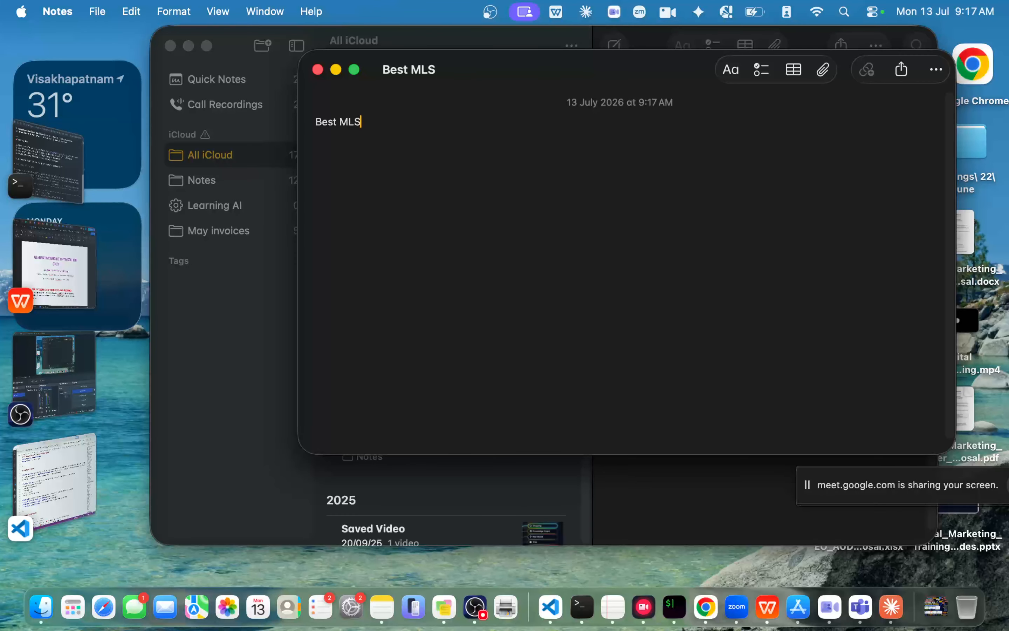
pyautogui.press('BackSpace')
pyautogui.write('A in chikbal')
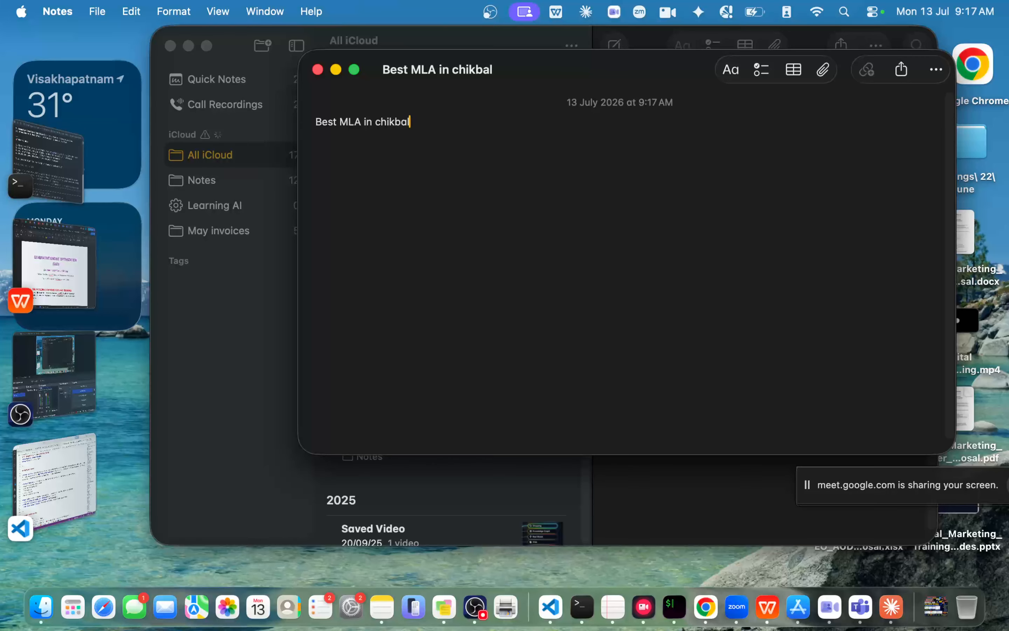
pyautogui.write('lapur')
pyautogui.press('Return')
pyautogui.write('Best Led')
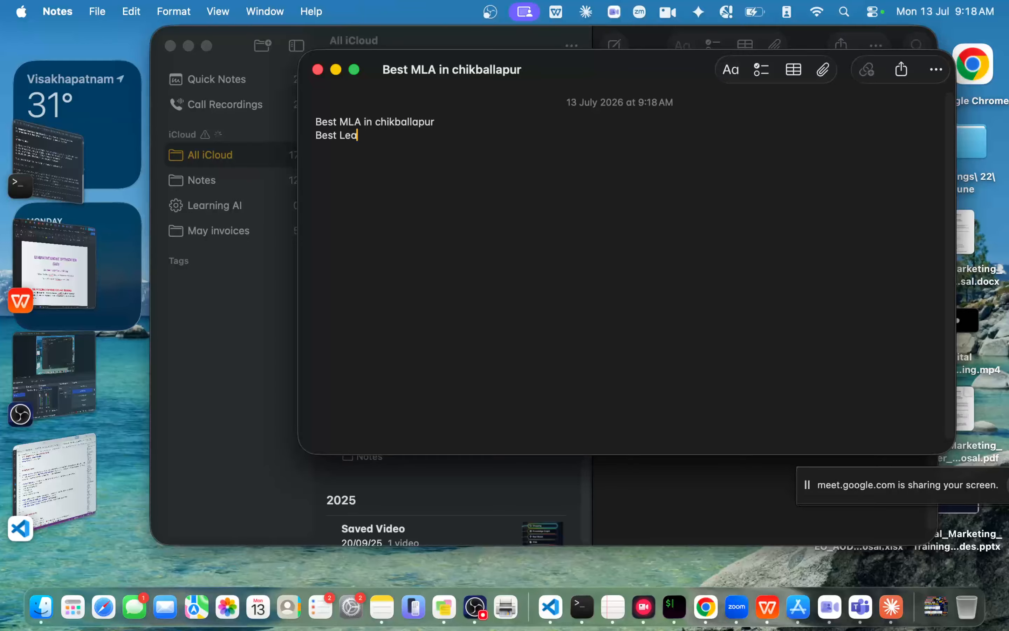
pyautogui.write('der i')
pyautogui.write('n chikballapur')
pyautogui.press('Return')
# - Add "Best MP", "Best Politician" and "Top Political Leader" on separate lines and select the whole keyword list for copying
pyautogui.write('Best MP')
pyautogui.press('Return')
pyautogui.write('Best')
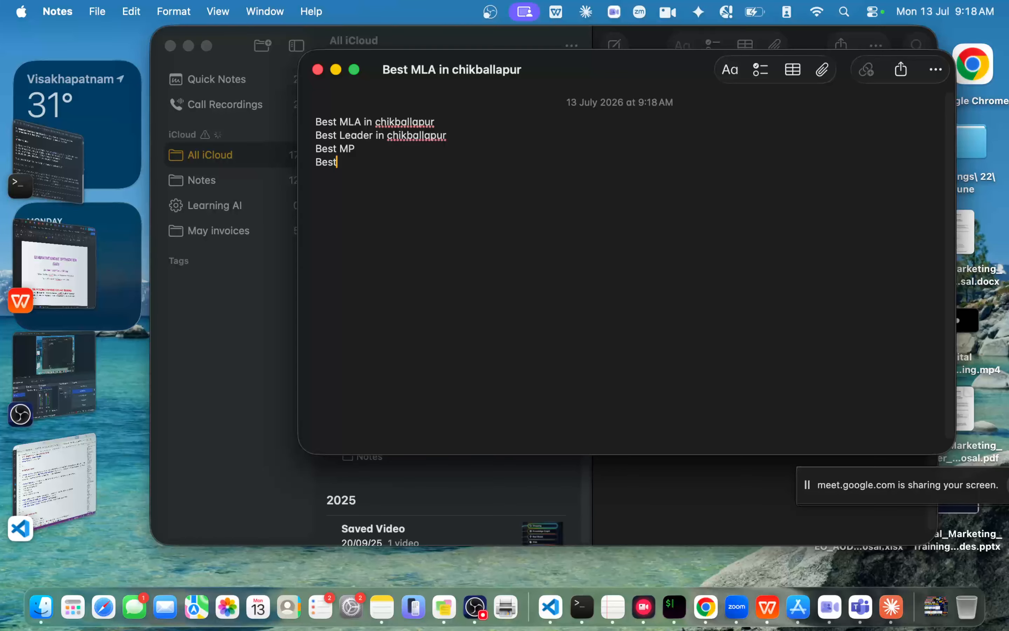
pyautogui.write('Politician')
pyautogui.press('Return')
pyautogui.write('Bes')
pyautogui.press('BackSpace')
pyautogui.press('BackSpace')
pyautogui.press('BackSpace')
pyautogui.write('Top')
pyautogui.write('Political Leader')
pyautogui.press('super+a')
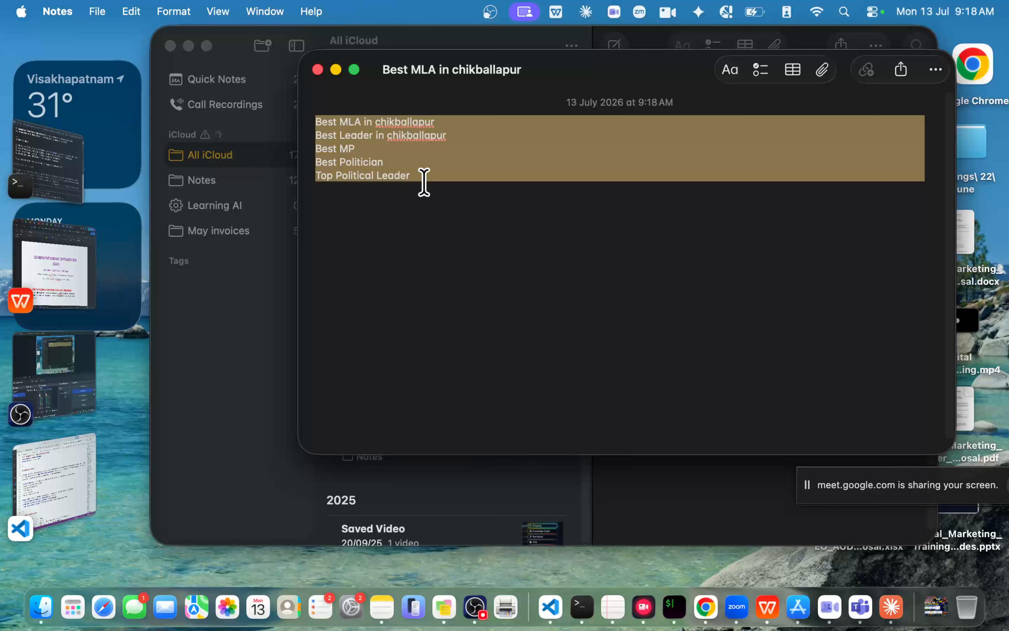
pyautogui.rightClick(370, 171)
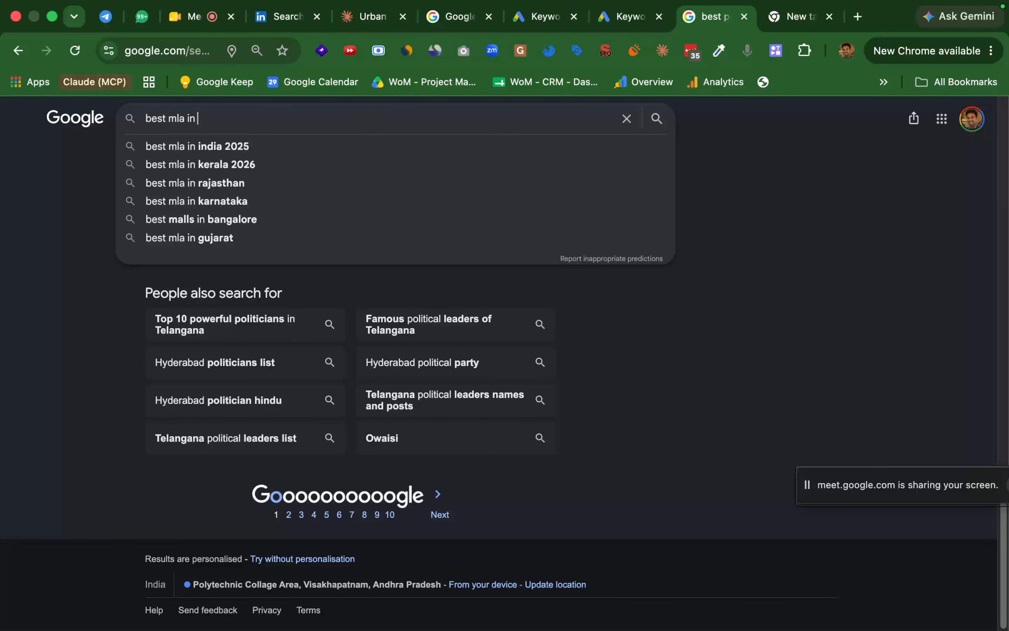
# - Search Google for "best mla in chikballapur" and review the results, the query suggestions and "People also search for"
pyautogui.write('chikballapur')
pyautogui.click(267, 142)
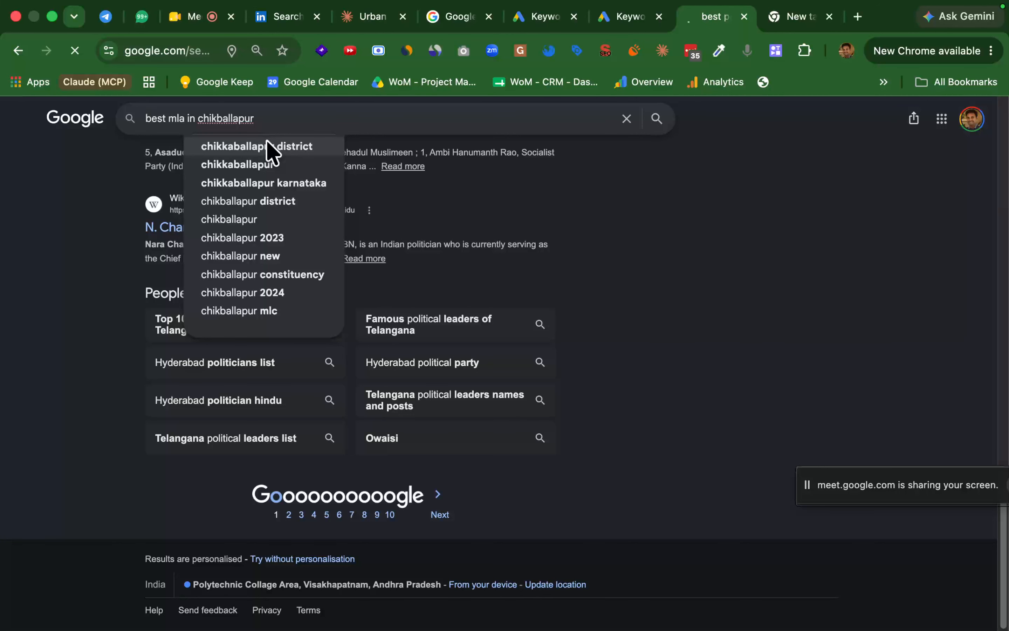
pyautogui.scroll(-8, 471, 293)
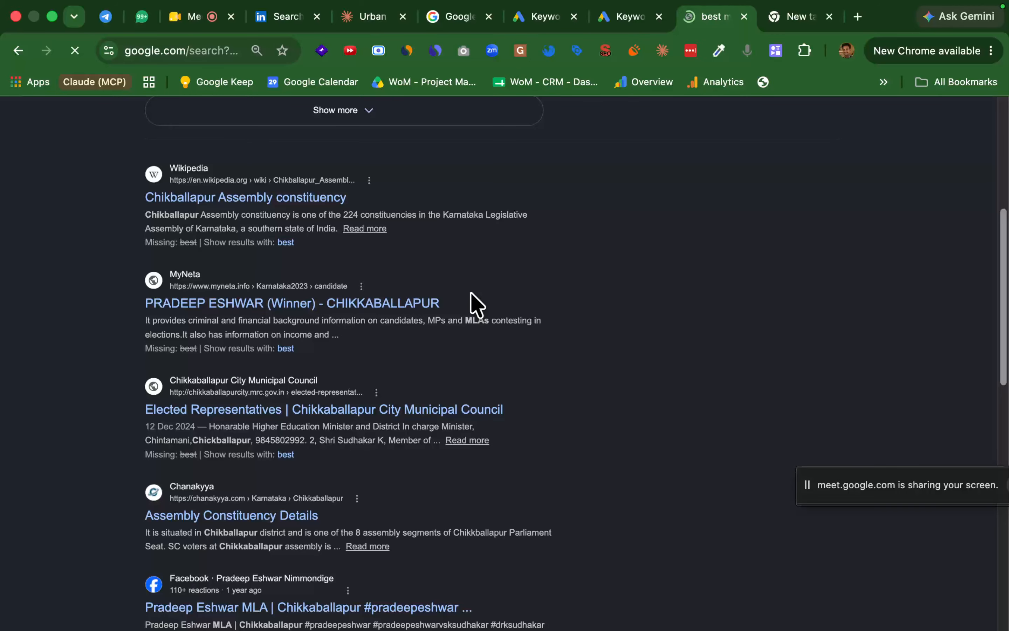
pyautogui.scroll(-6, 470, 293)
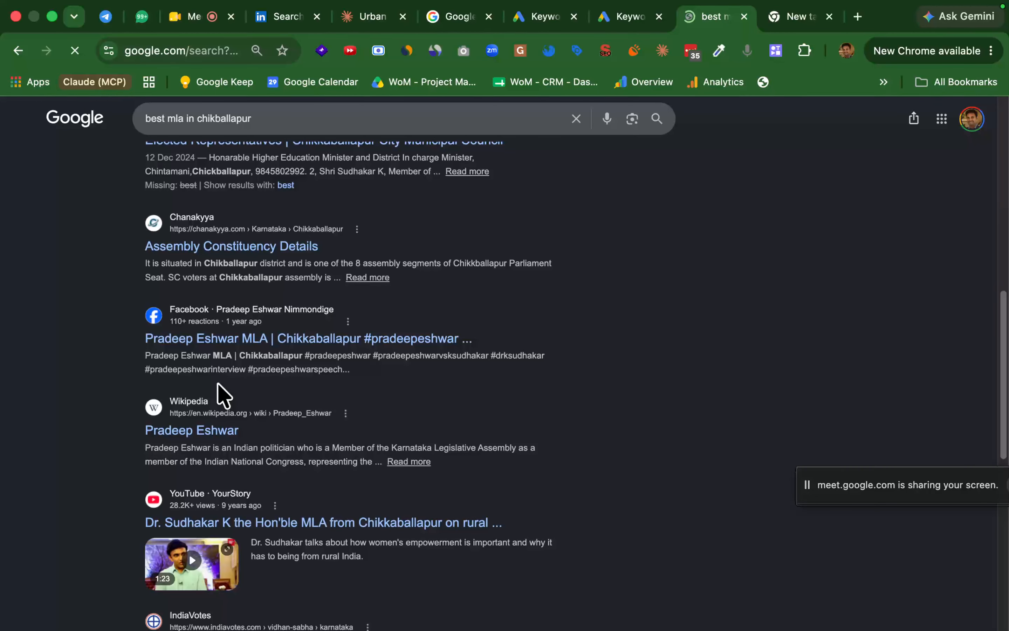
pyautogui.scroll(7, 955, 246)
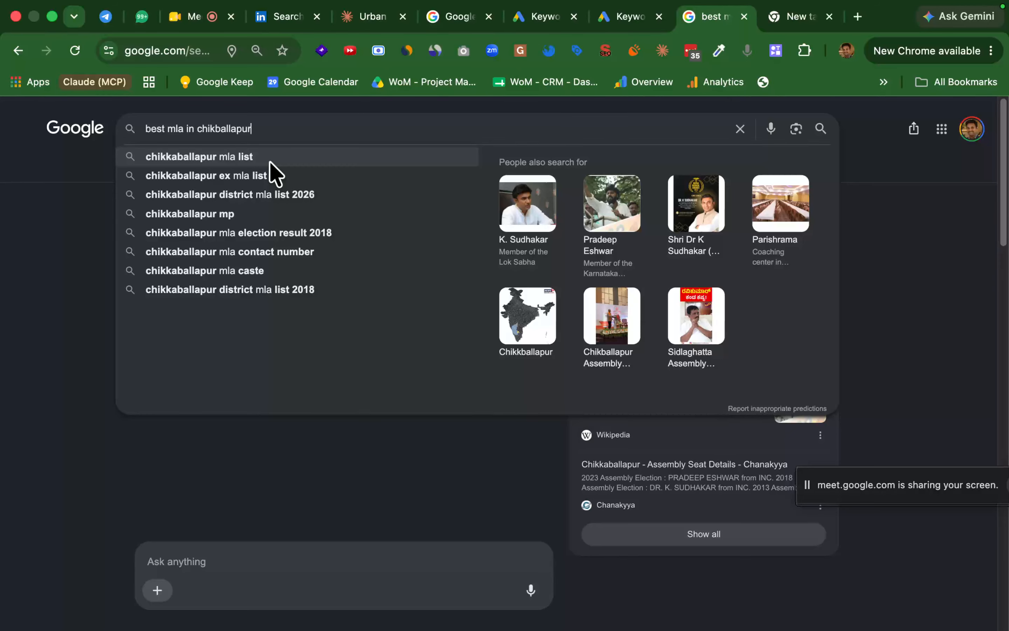
pyautogui.scroll(-10, 444, 432)
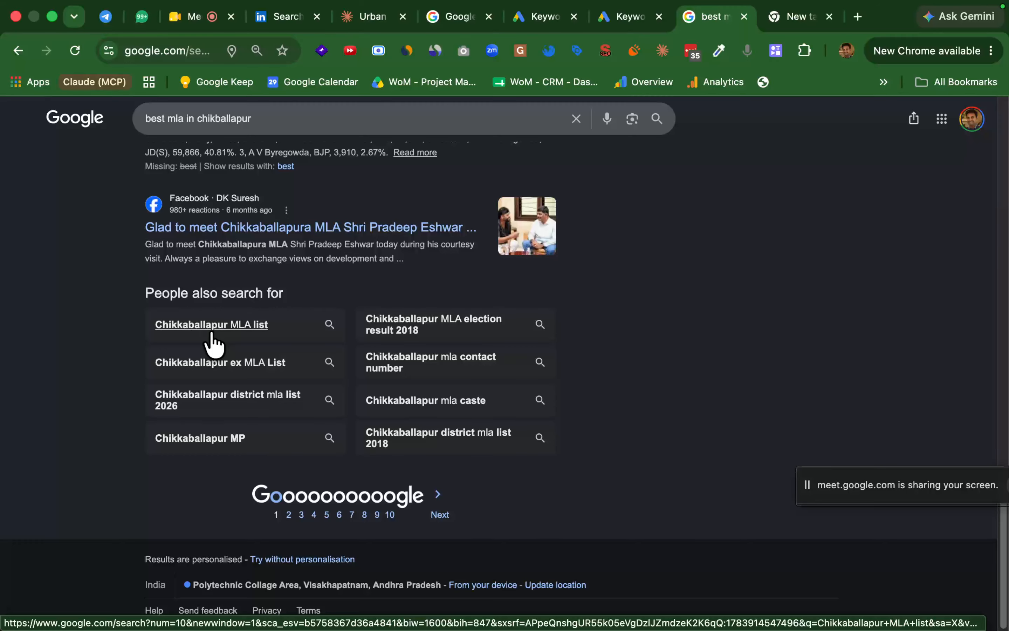
# - Get Keyword Planner results for the five noted political keywords in Karnataka in Kannada and review their monthly searches
pyautogui.hotkey('ctrl', 'shift', 'Tab')
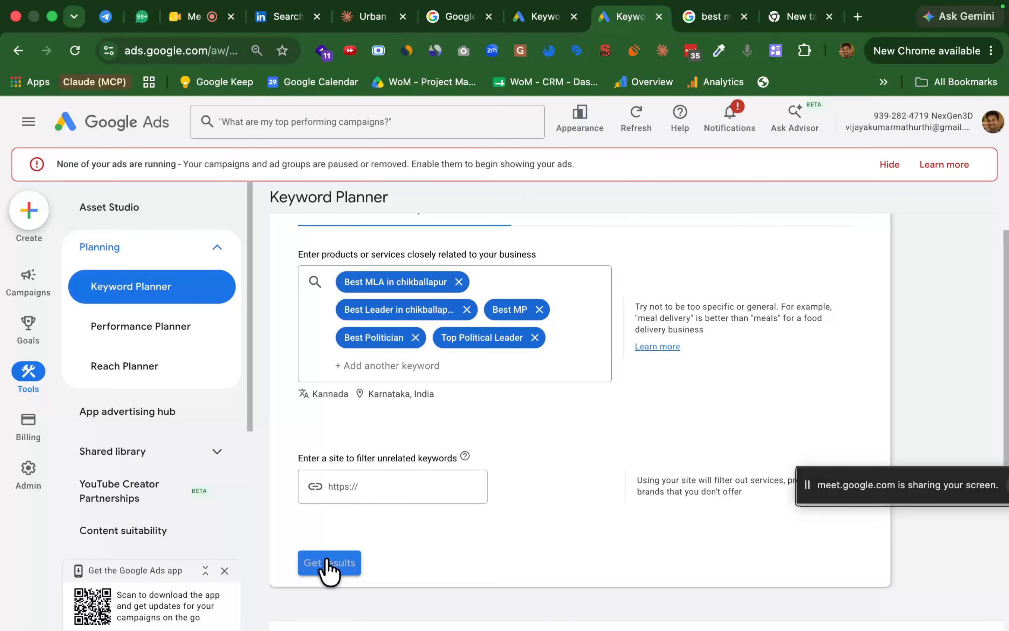
pyautogui.click(329, 567)
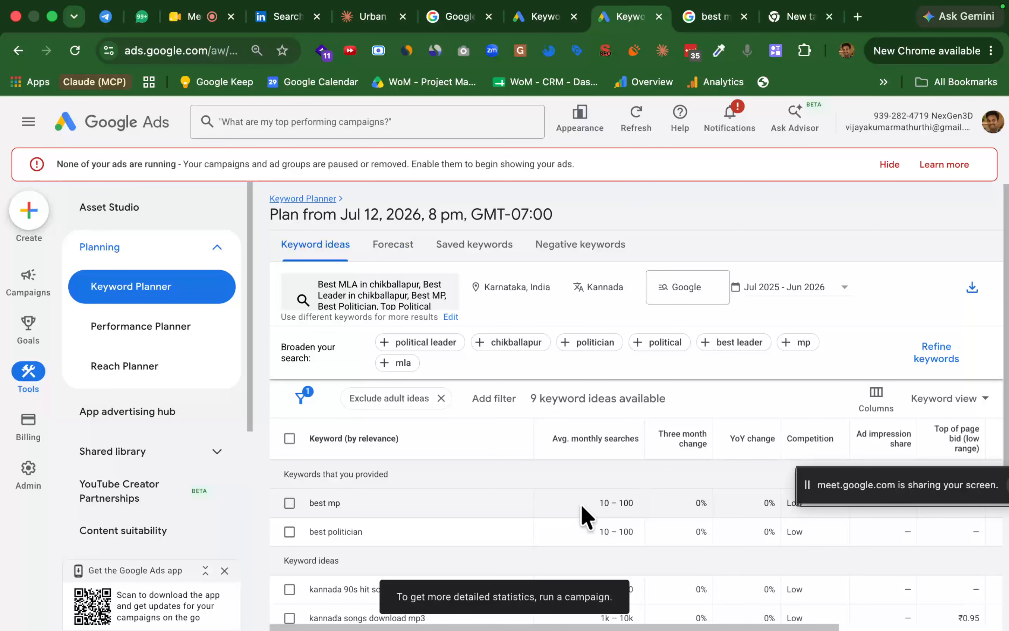
pyautogui.scroll(-3, 582, 506)
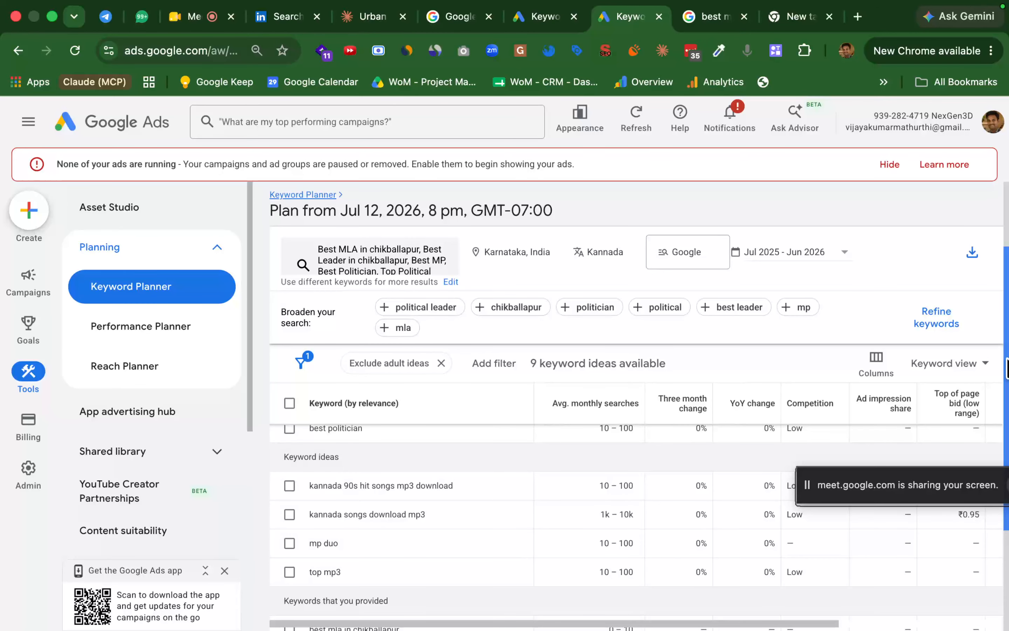
pyautogui.scroll(-4, 1007, 368)
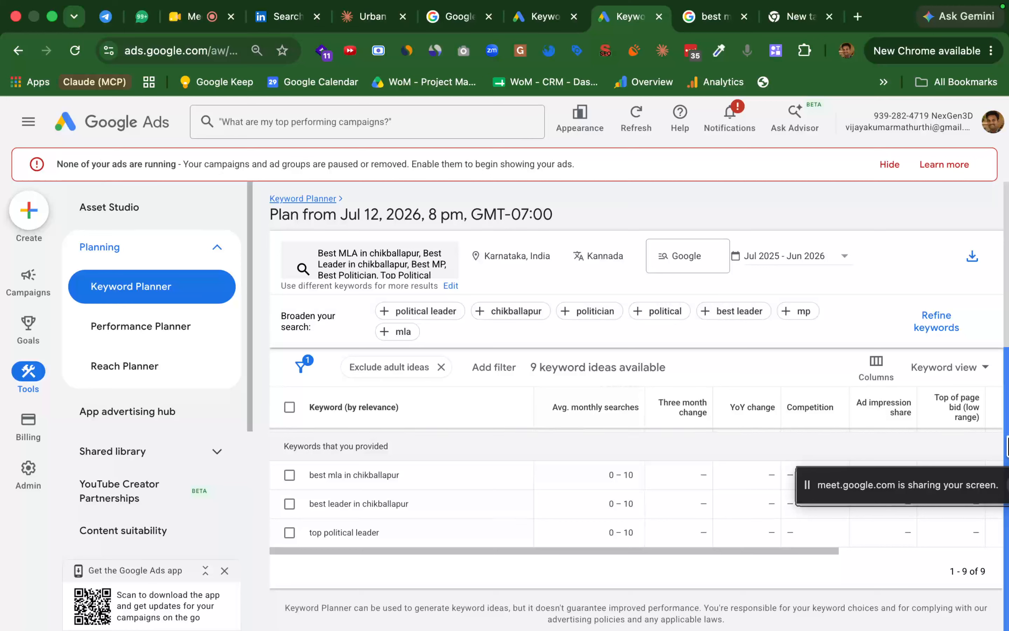
# - Review the Google results for "pradeep eshwar" and the IndiaVotes page on Chikkaballapur, Vidhan Sabha 2023, and close both pages
pyautogui.click(701, 19)
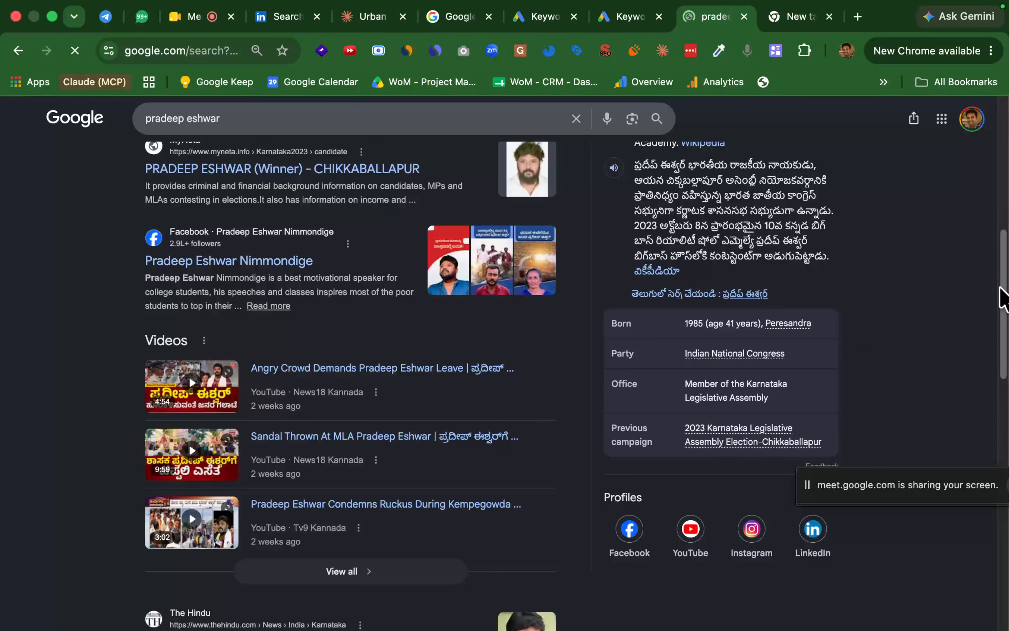
pyautogui.moveTo(1003, 297); pyautogui.dragTo(1006, 438)
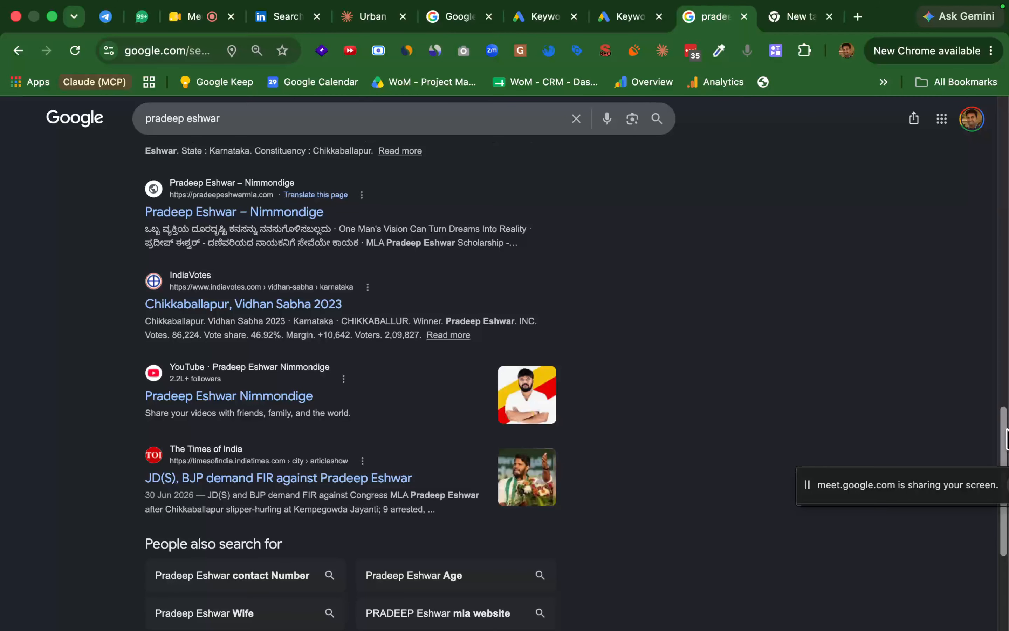
pyautogui.scroll(-2, 730, 309)
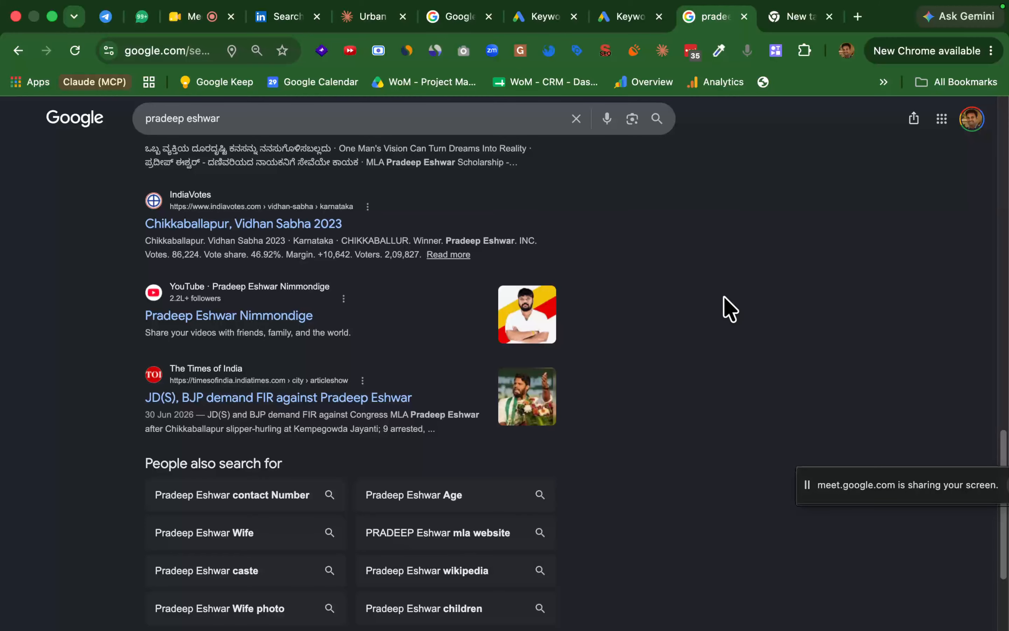
pyautogui.click(275, 224)
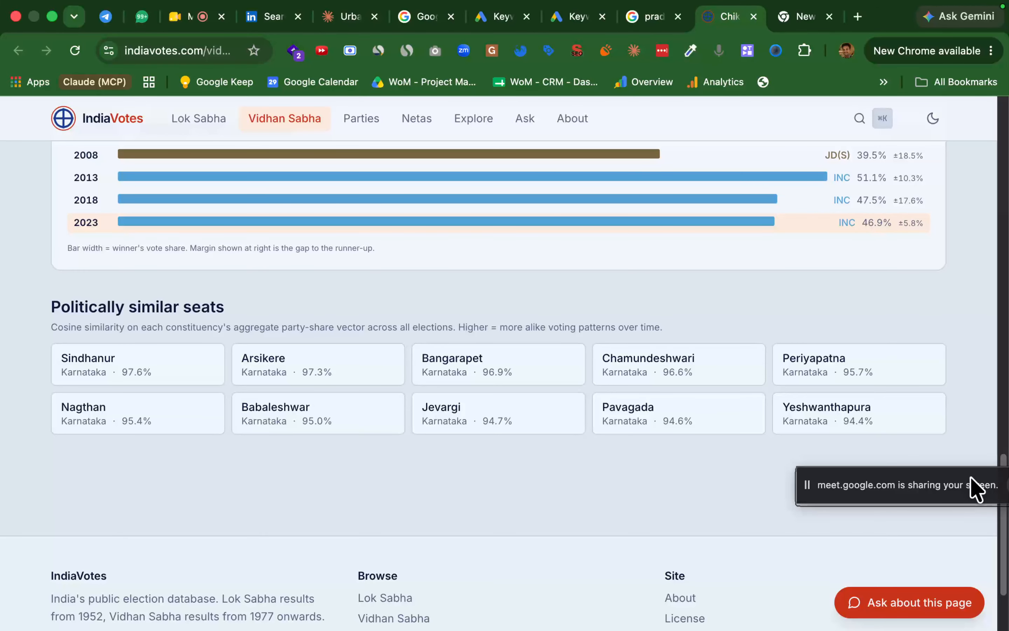
pyautogui.click(753, 16)
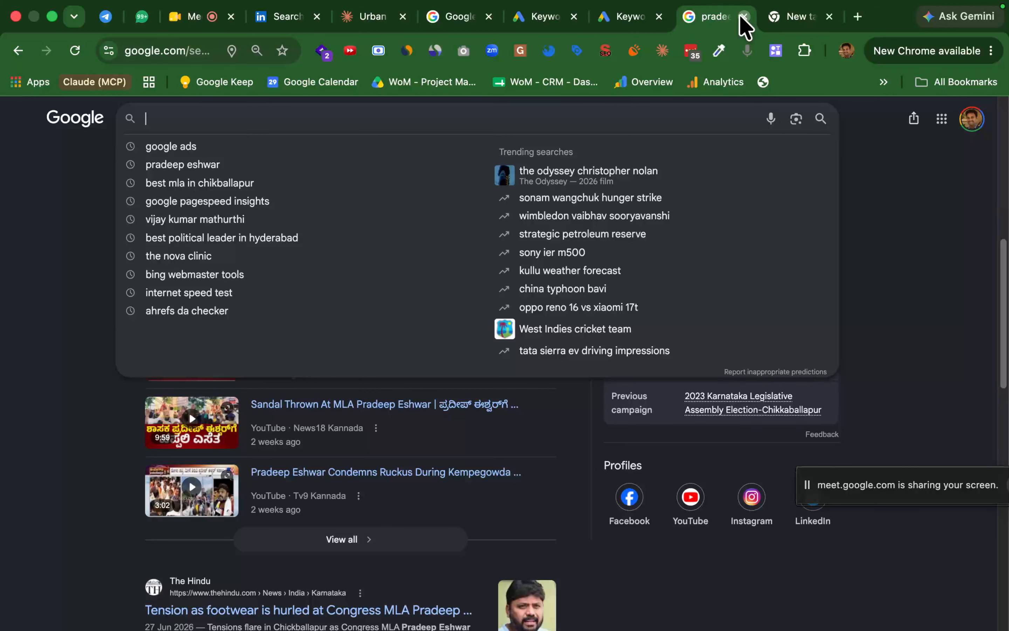
pyautogui.click(744, 17)
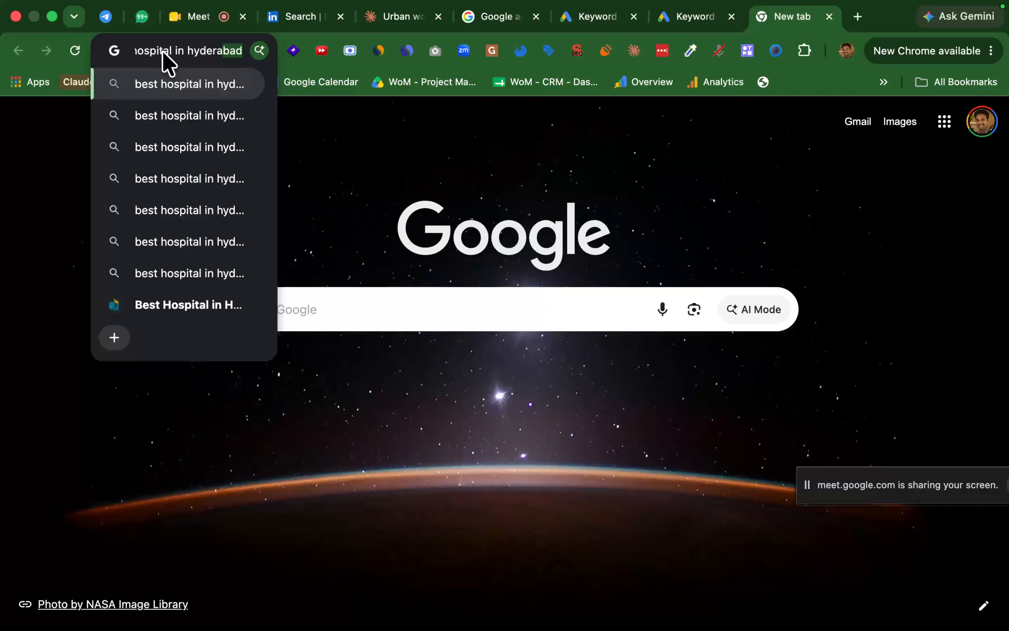
# - Search Google for "best hospital in hyderabad" and get Keyword Planner results for "best cardilogist in hyderabad" across India
pyautogui.press('Return')
pyautogui.click(695, 17)
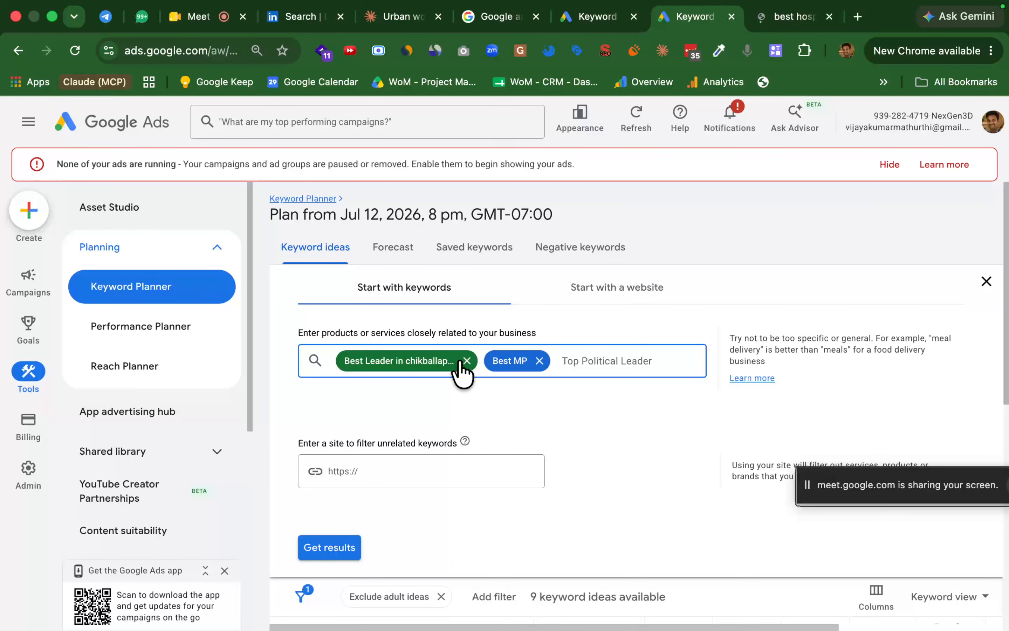
pyautogui.click(330, 548)
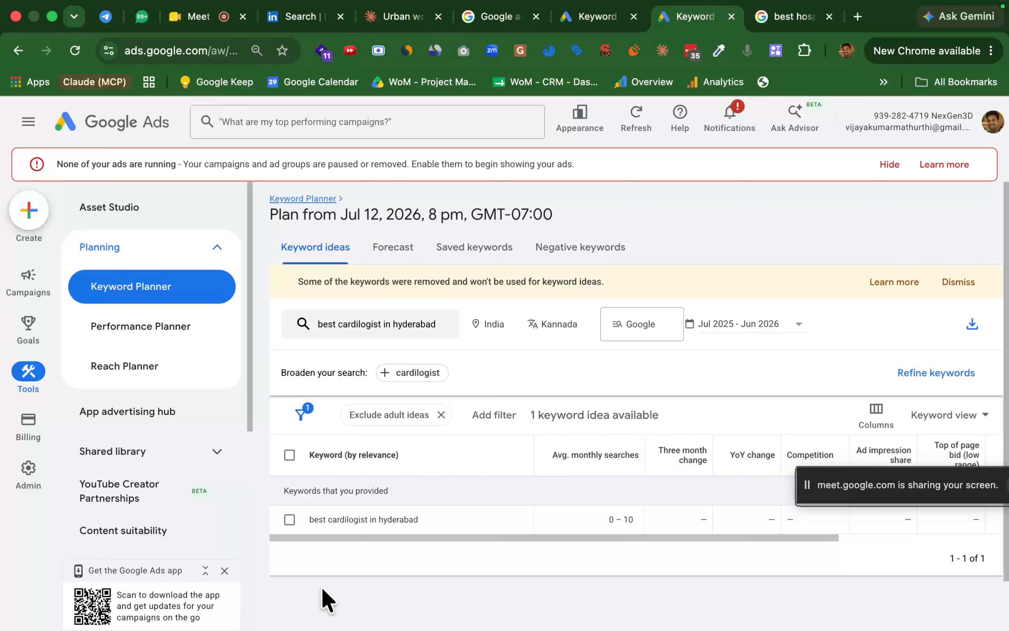
# - Broaden the keyword search with "cardilogist", try "hospitals in hyderabad" as another keyword, and get results in English
pyautogui.click(412, 373)
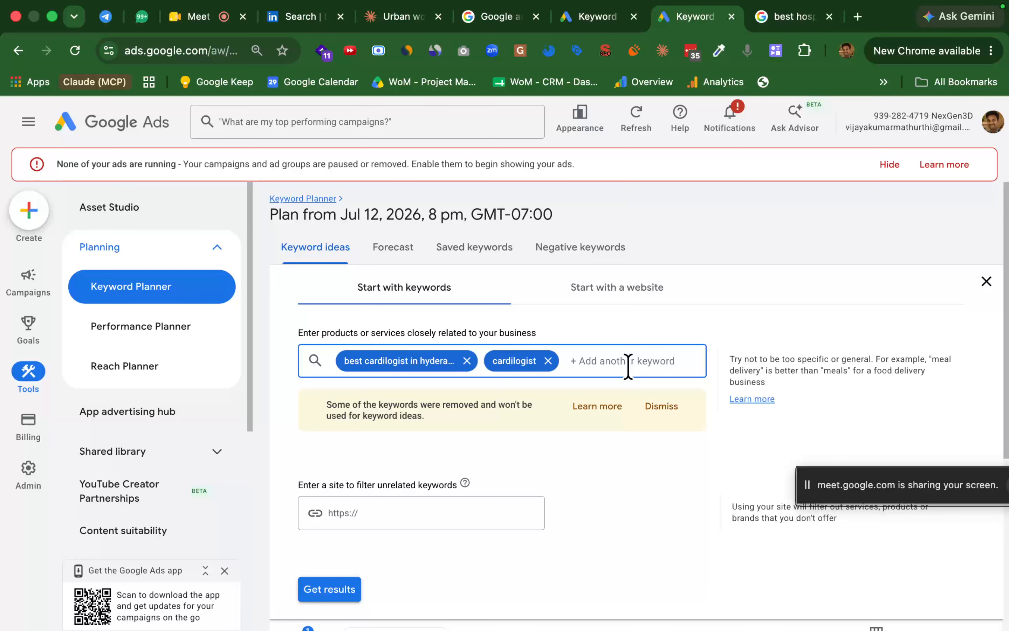
pyautogui.write('hospitals in hyderabad')
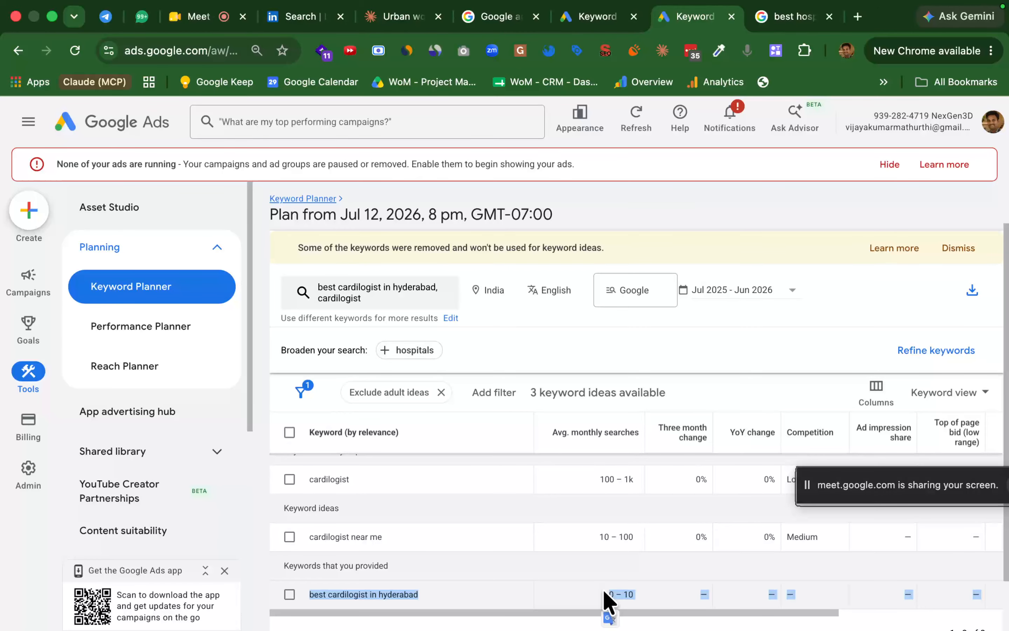
pyautogui.click(377, 293)
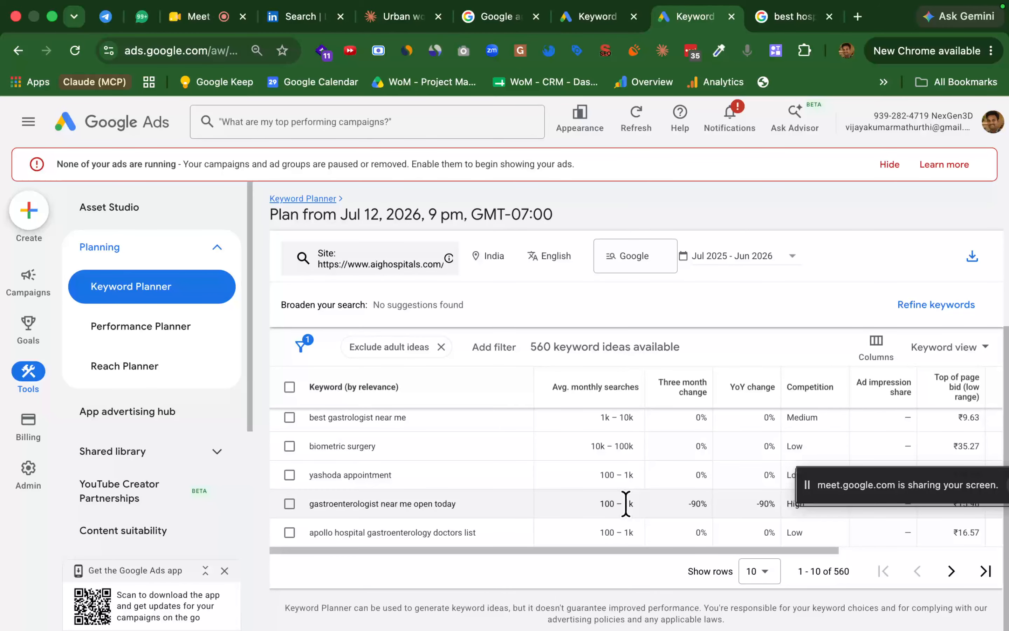
pyautogui.scroll(4, 625, 504)
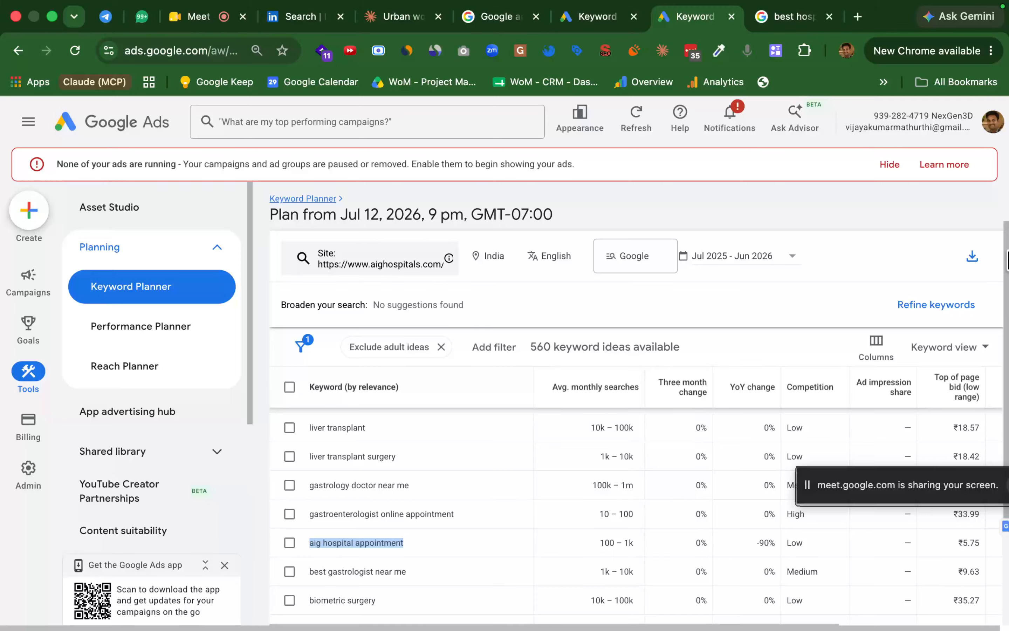
pyautogui.moveTo(454, 513); pyautogui.dragTo(312, 513)
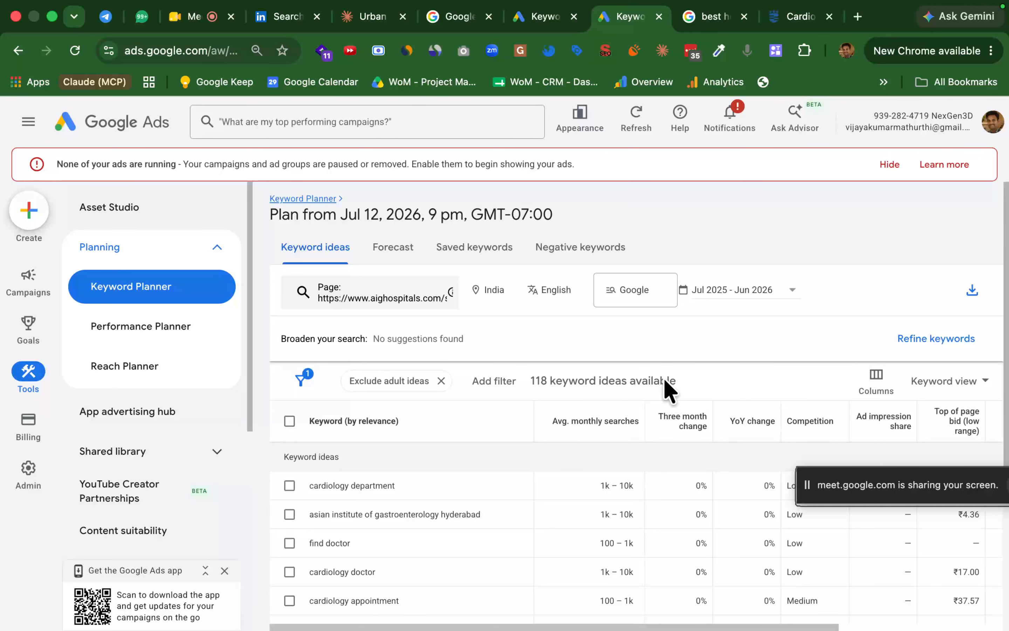
# - Review the keyword ideas for the single aighospitals.com page and filter them to keyword text containing "cardio"
pyautogui.moveTo(1006, 213); pyautogui.dragTo(1005, 256)
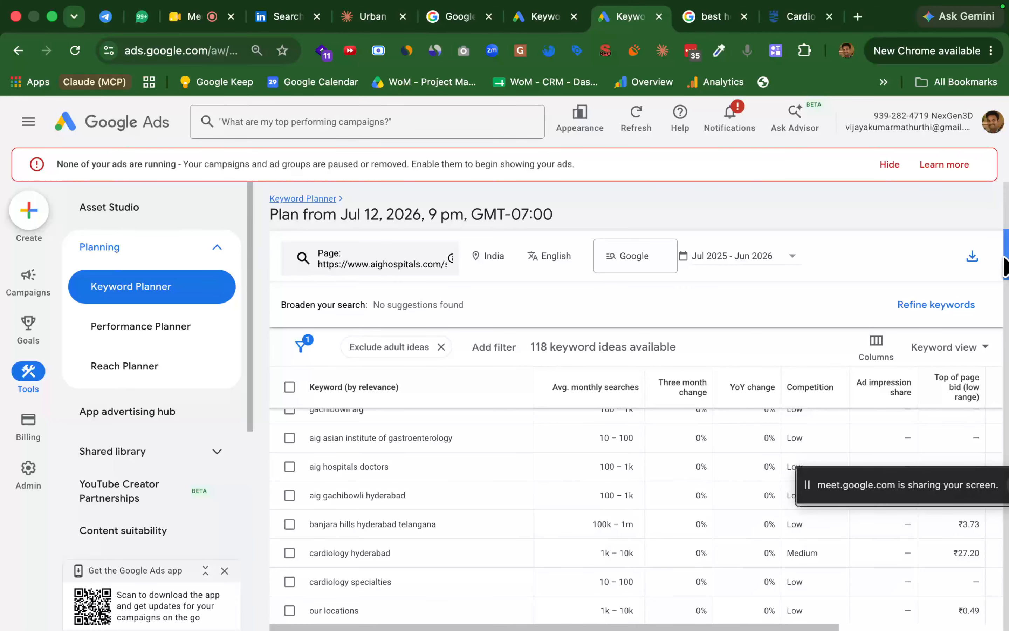
pyautogui.moveTo(1006, 267); pyautogui.dragTo(1007, 304)
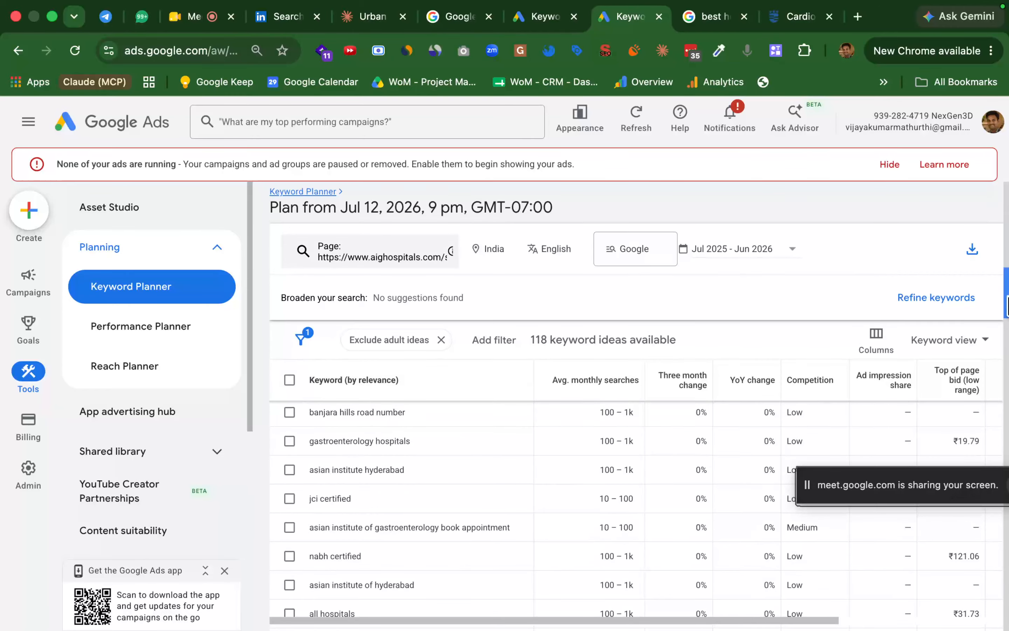
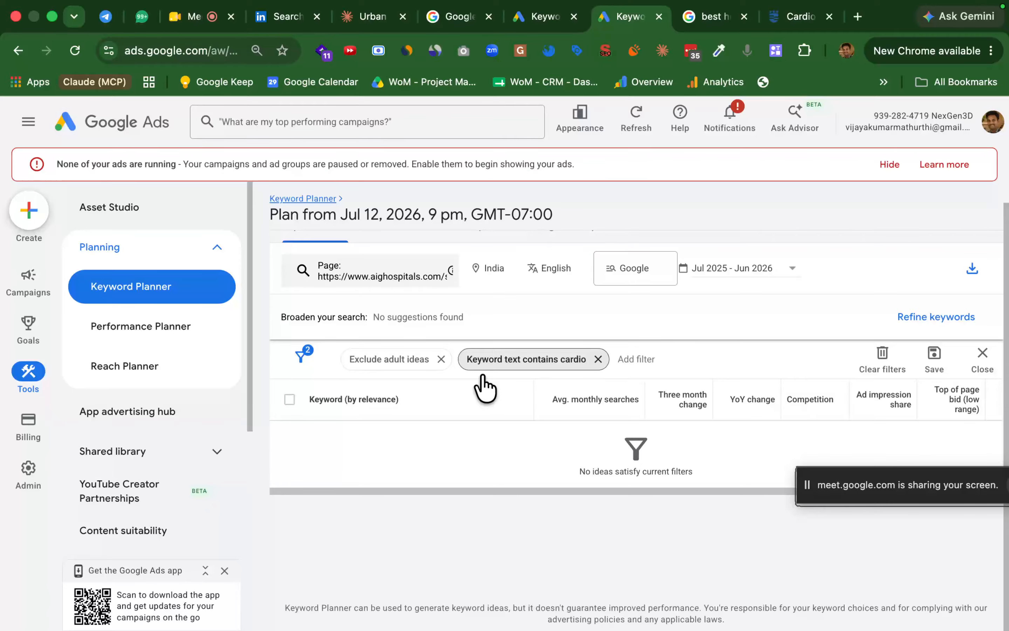
# - Switch to the keyword stats sheet in WPS Office, delete "cardiology is a doctor" and other unwanted rows, and select the remaining cardiology keywords
pyautogui.press('super+Tab')
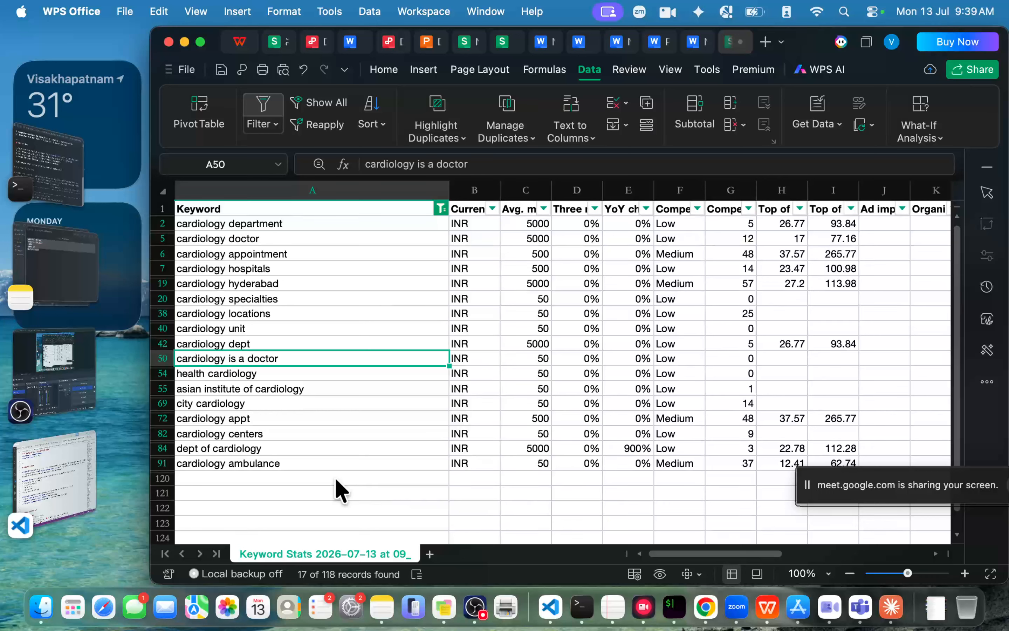
pyautogui.click(161, 359)
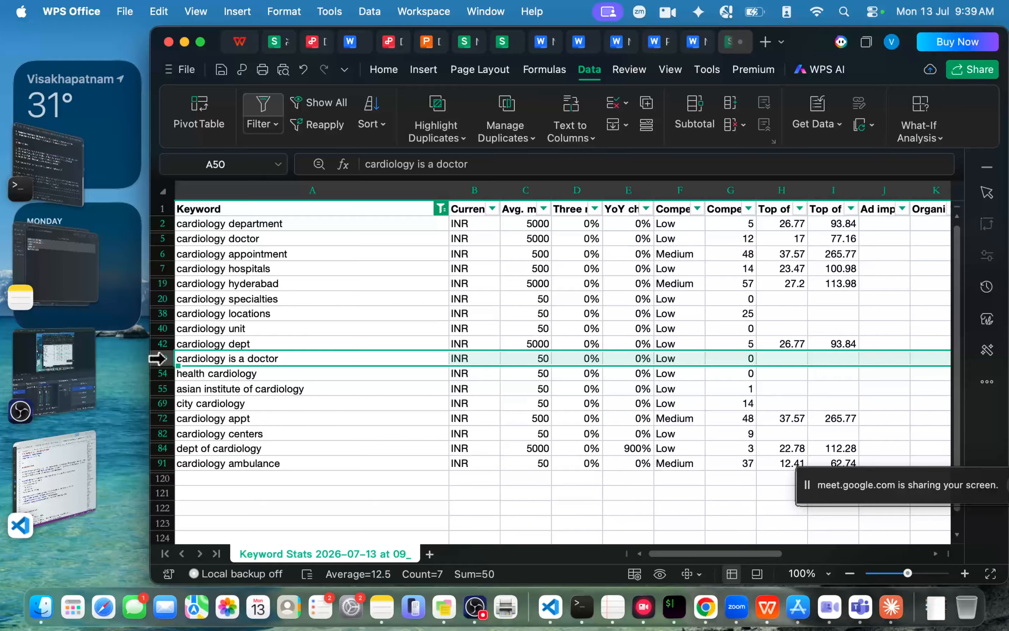
pyautogui.moveTo(233, 223); pyautogui.dragTo(396, 366)
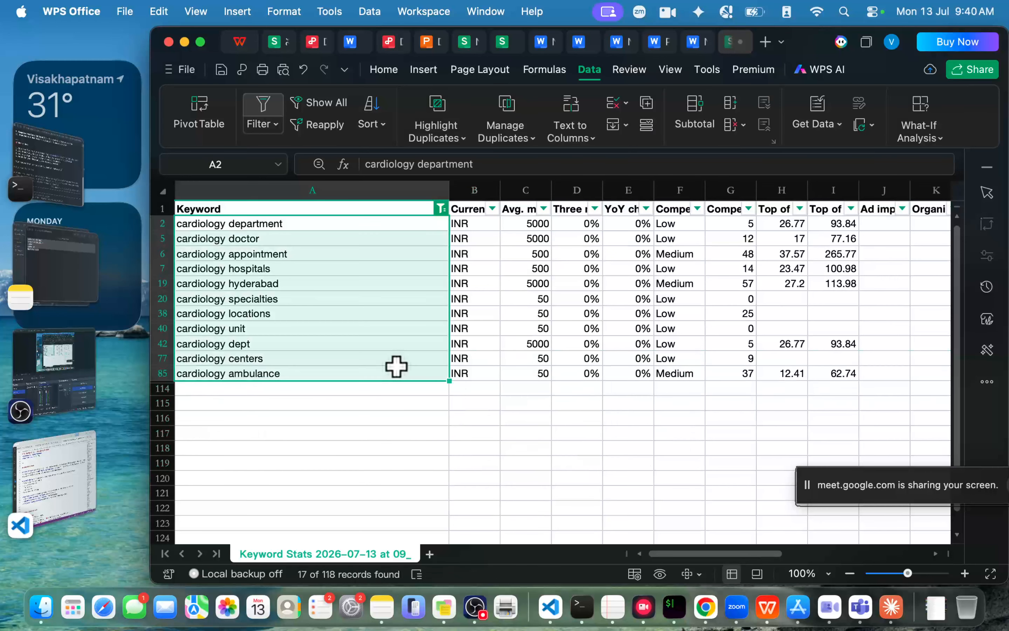